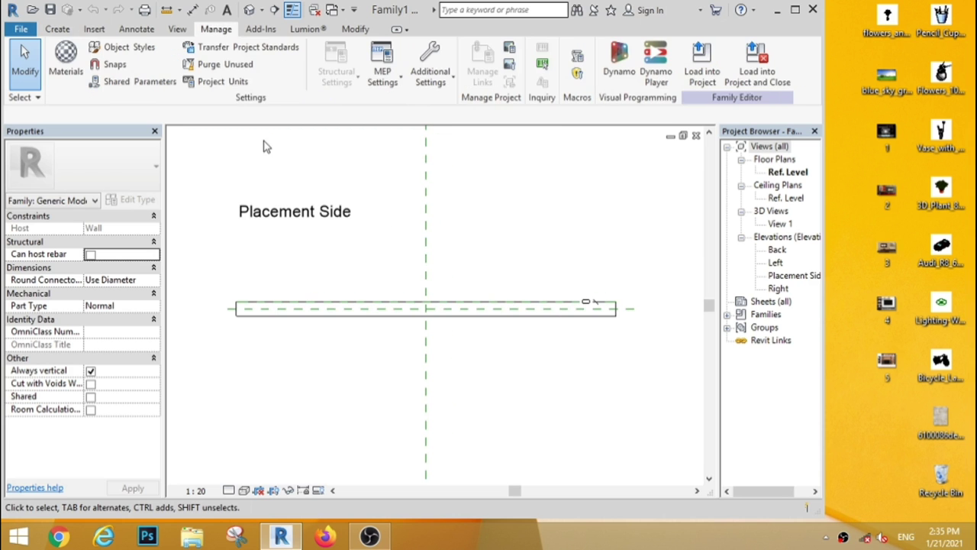
# - Change the family's Project Units length format to Centimeters
pyautogui.click(226, 81)
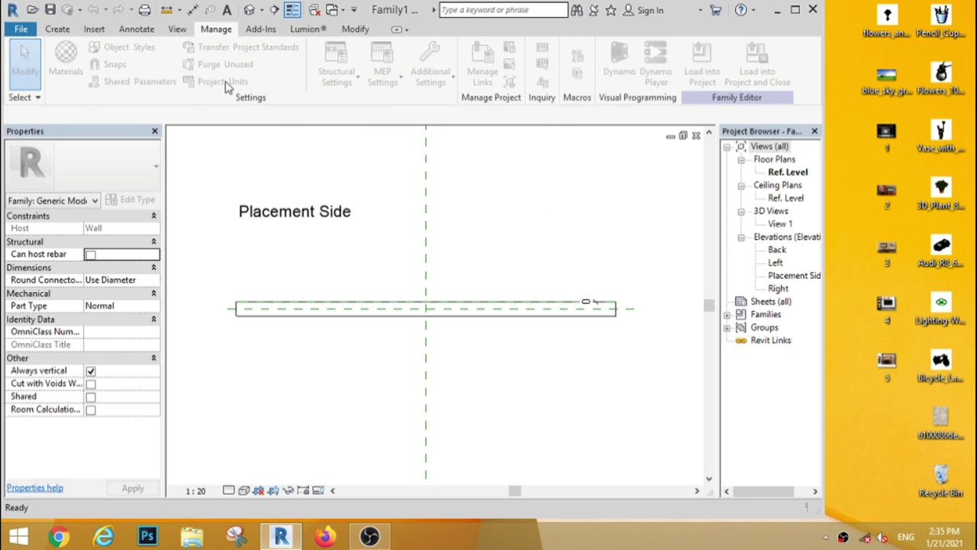
pyautogui.click(434, 159)
pyautogui.click(424, 186)
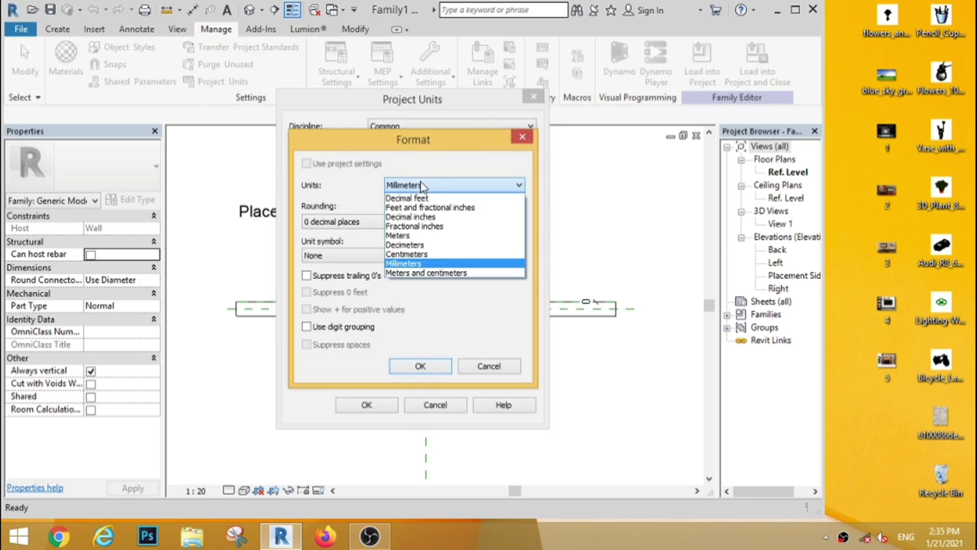
pyautogui.click(406, 256)
pyautogui.click(408, 370)
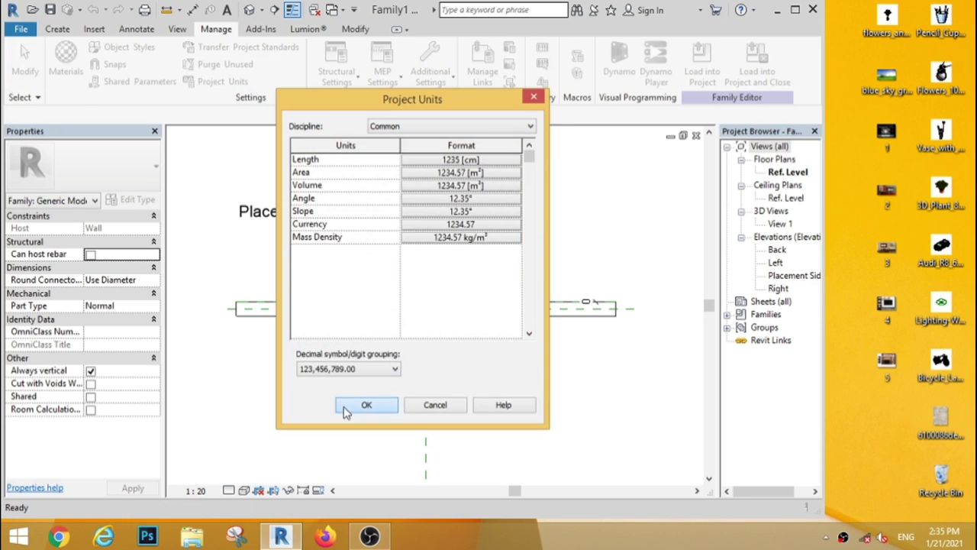
pyautogui.click(351, 405)
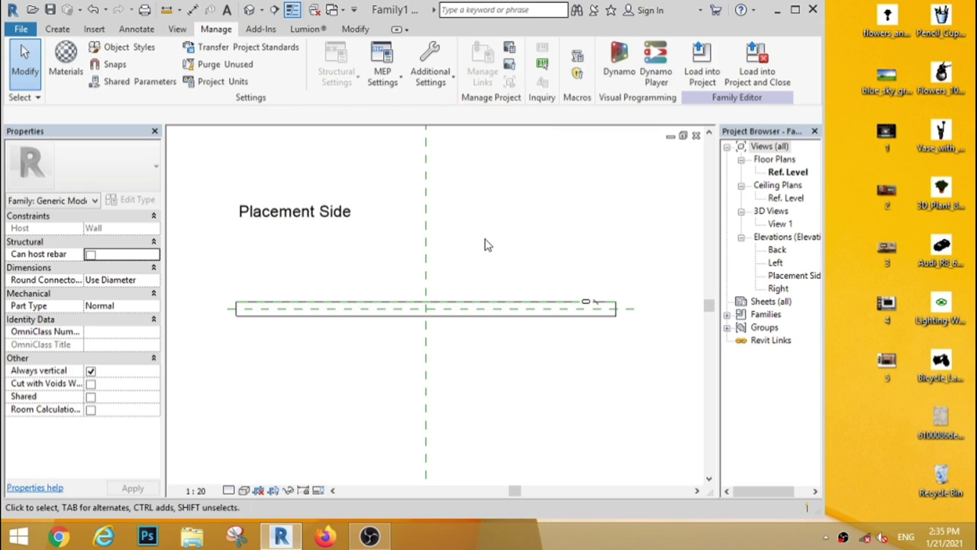
# - Open the Back elevation and place the 2.PNG TV unit reference picture in it
pyautogui.doubleClick(777, 251)
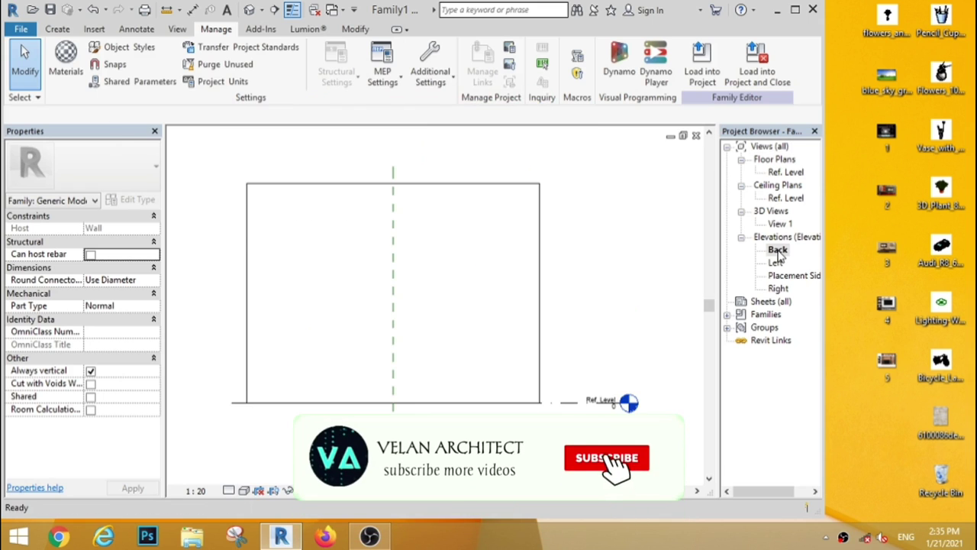
pyautogui.scroll(-3, 408, 280)
pyautogui.scroll(3, 434, 321)
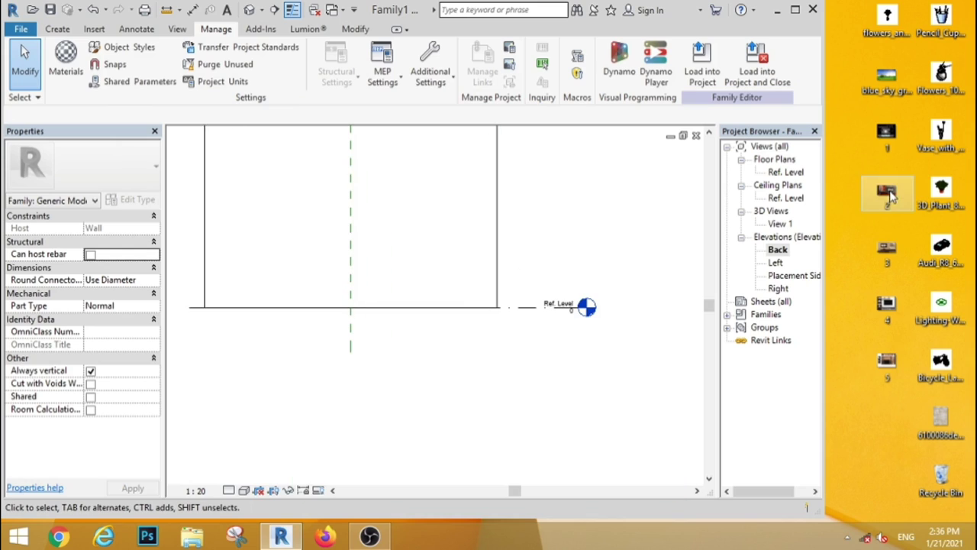
pyautogui.moveTo(892, 197)
pyautogui.mouseDown()
pyautogui.moveTo(364, 226)
pyautogui.moveTo(350, 207)
pyautogui.mouseUp()
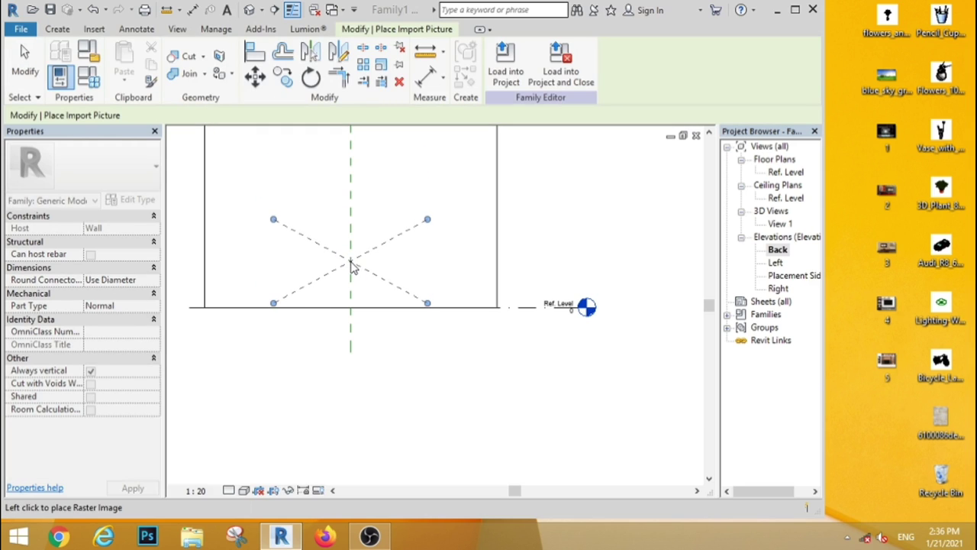
pyautogui.click(350, 265)
pyautogui.press('Delete')
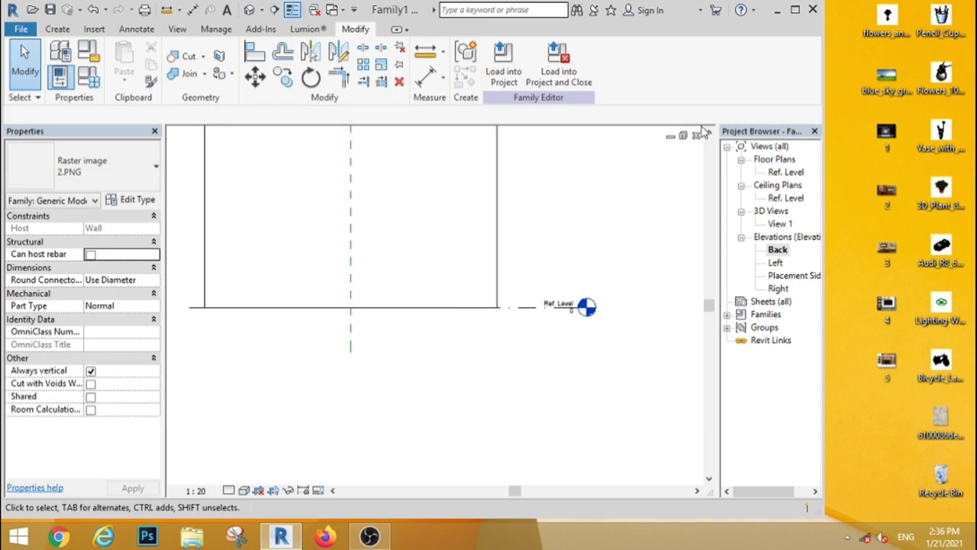
pyautogui.click(802, 12)
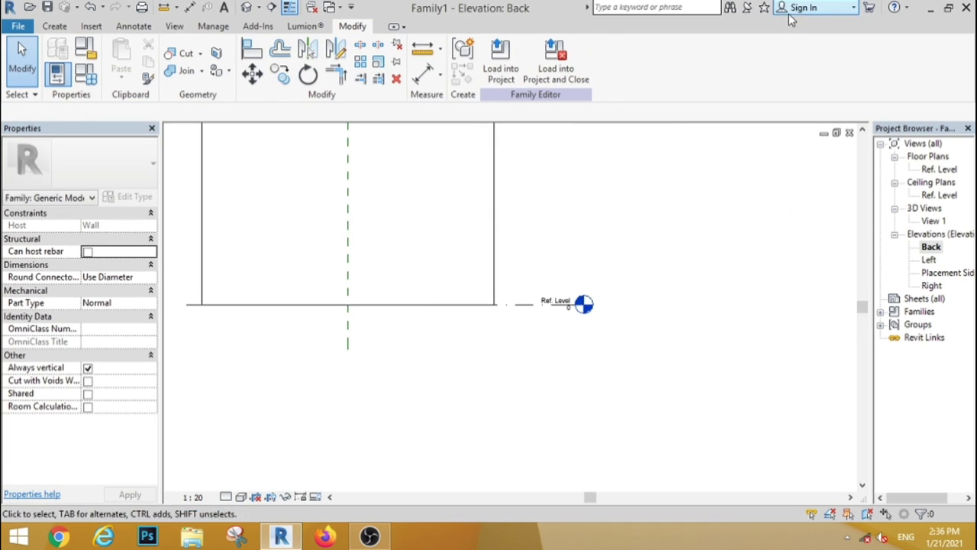
pyautogui.click(388, 221)
pyautogui.press('Delete')
# - Set the model transparency to 80 in Graphic Display Options
pyautogui.click(241, 496)
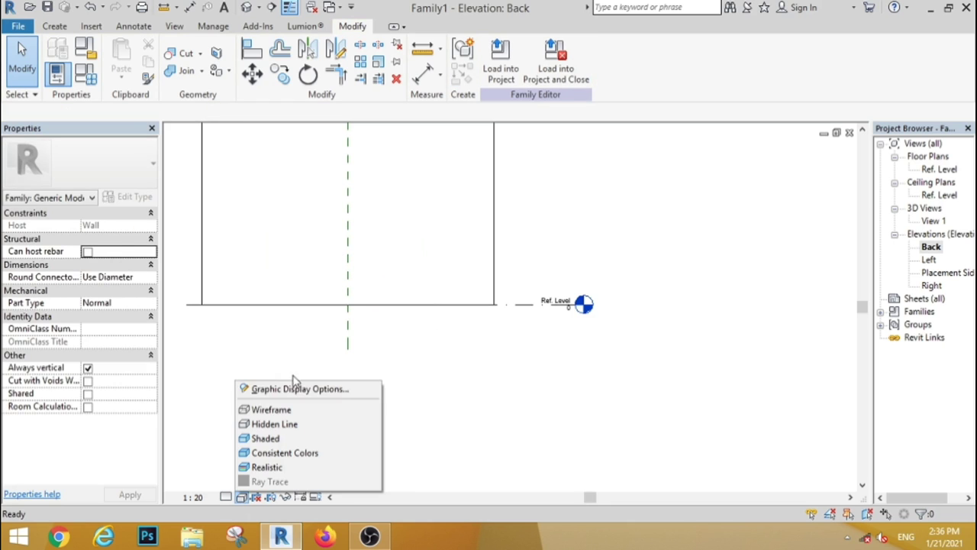
pyautogui.click(282, 395)
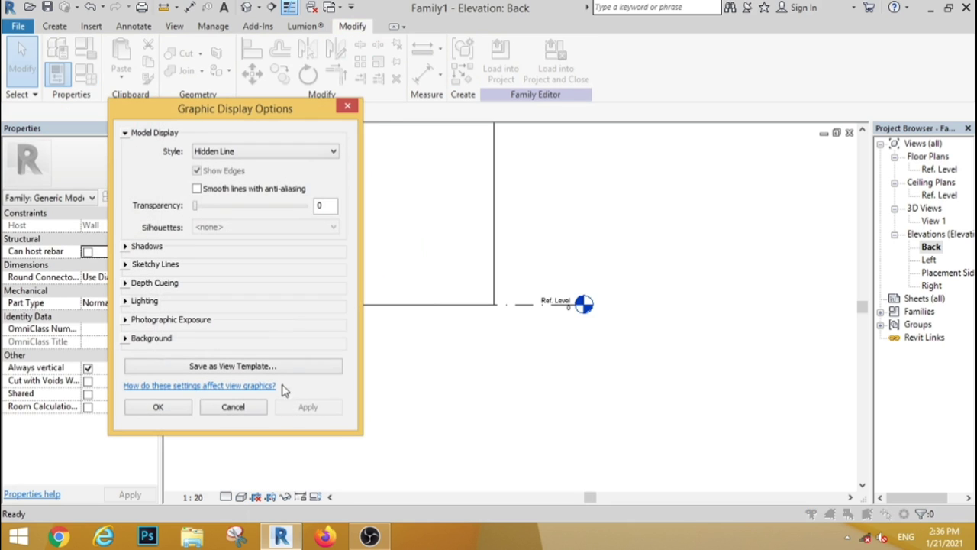
pyautogui.moveTo(195, 206); pyautogui.dragTo(266, 219)
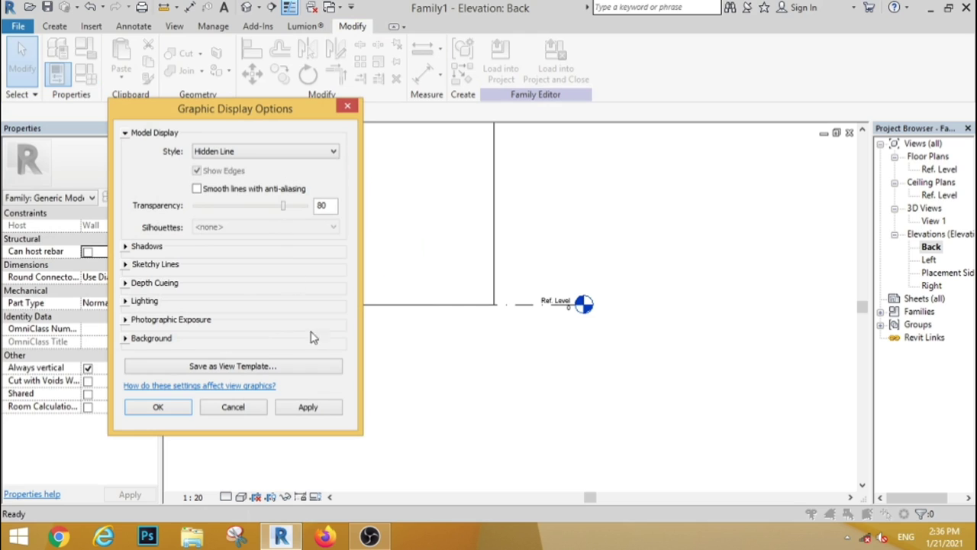
pyautogui.click(323, 410)
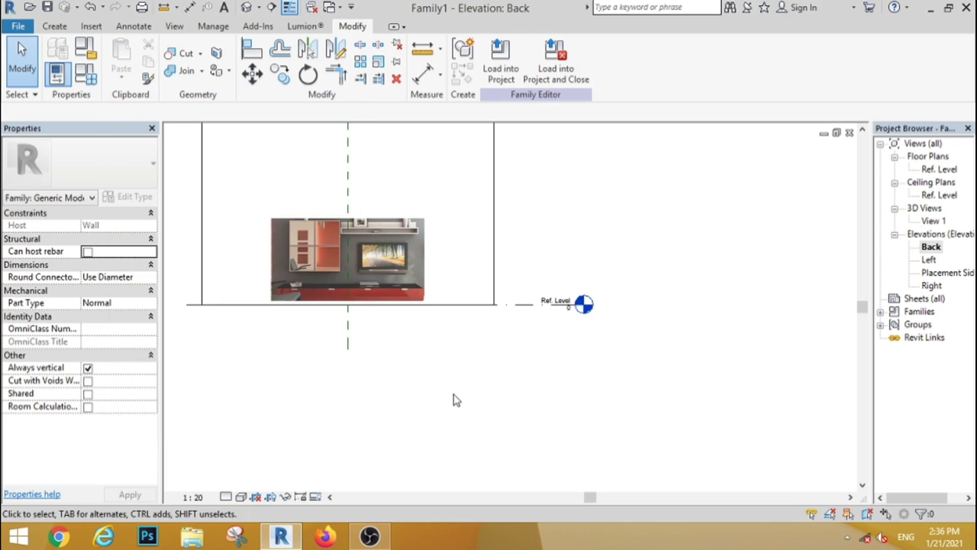
pyautogui.scroll(2, 390, 246)
pyautogui.scroll(1, 390, 246)
pyautogui.scroll(-2, 390, 245)
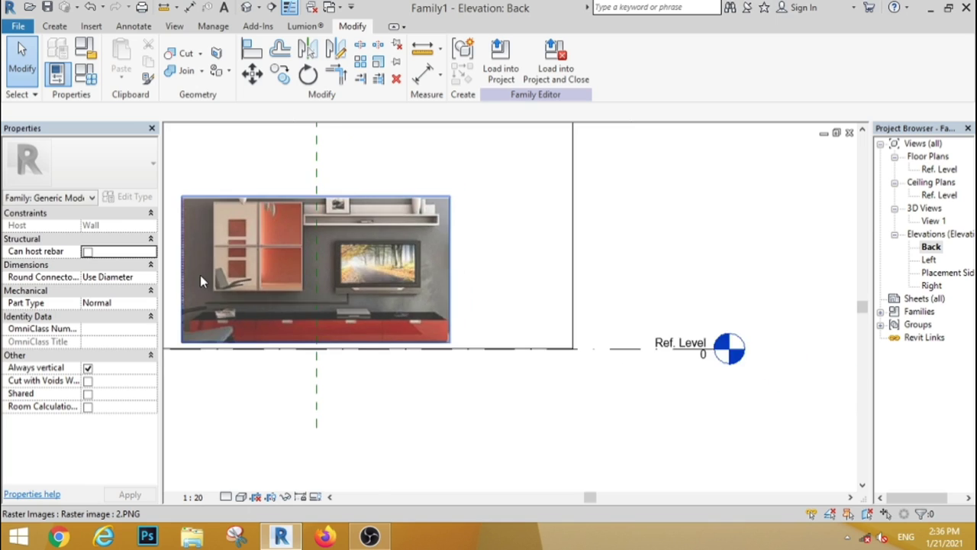
pyautogui.scroll(3, 200, 275)
pyautogui.scroll(-1, 320, 231)
pyautogui.press('Escape')
# - Add a reference plane at a 3.00 offset from the bottom edge line
pyautogui.click(57, 29)
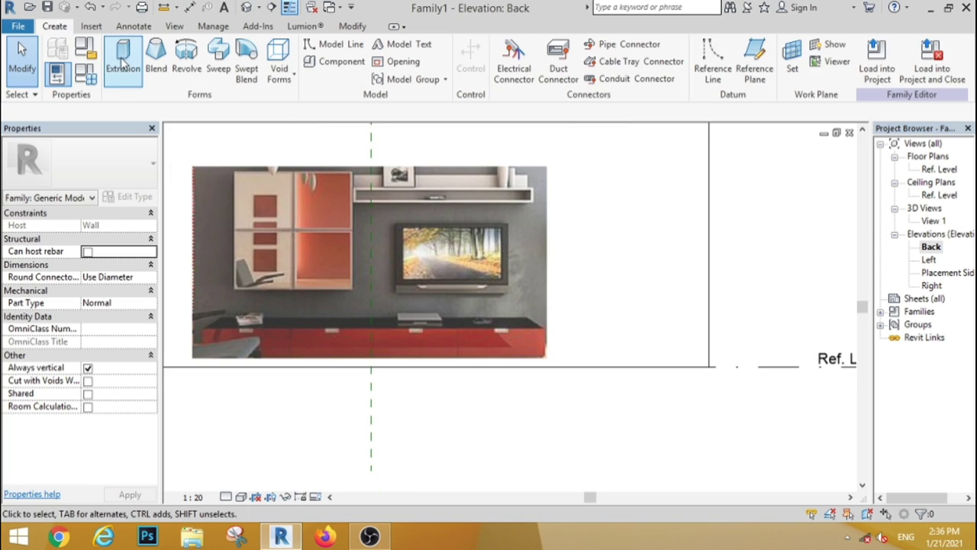
pyautogui.click(756, 65)
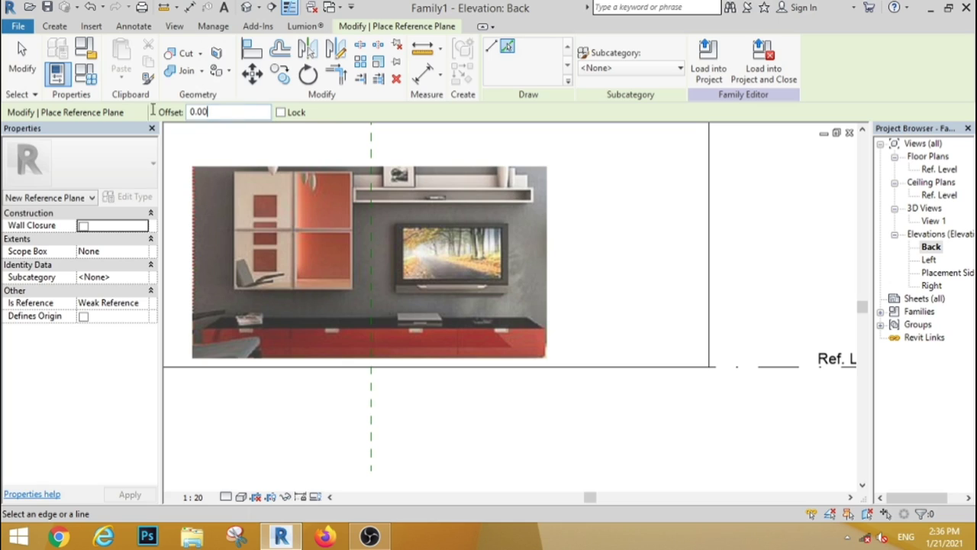
pyautogui.hotkey('ctrl', 'a')
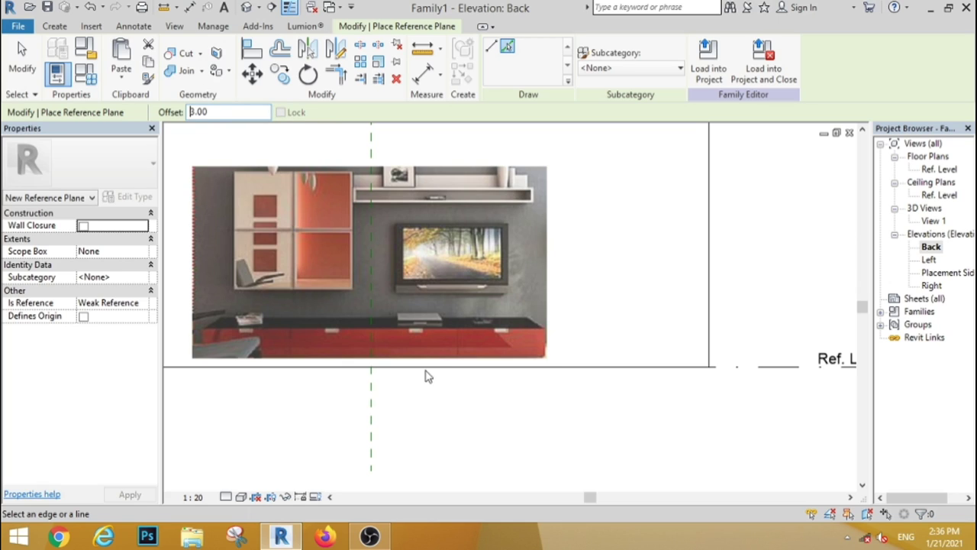
pyautogui.click(425, 368)
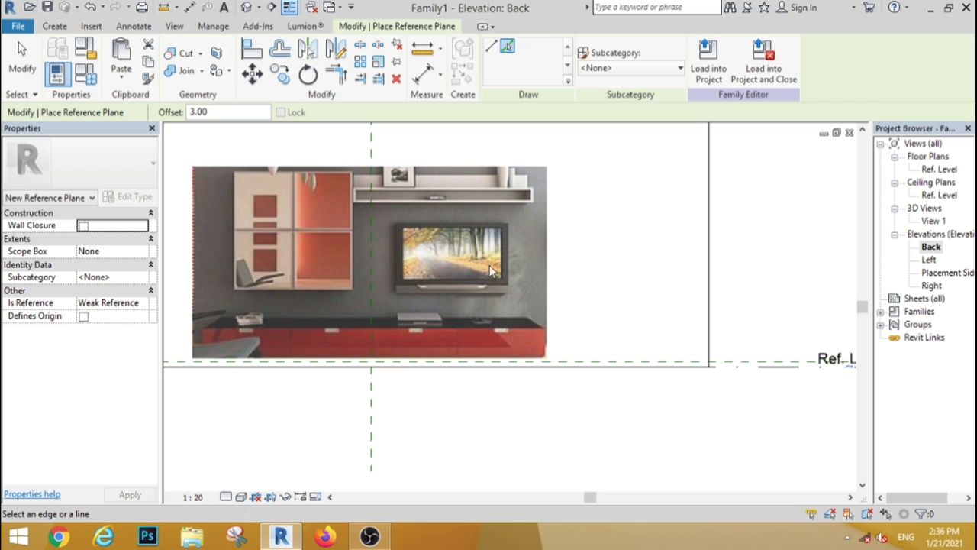
pyautogui.scroll(-1, 603, 256)
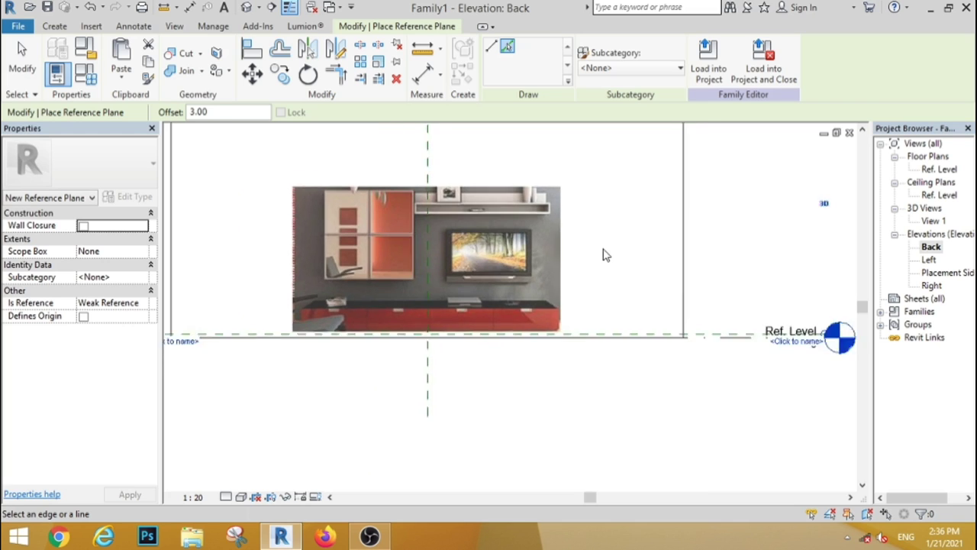
pyautogui.scroll(-1, 465, 229)
pyautogui.scroll(1, 360, 177)
pyautogui.scroll(2, 367, 207)
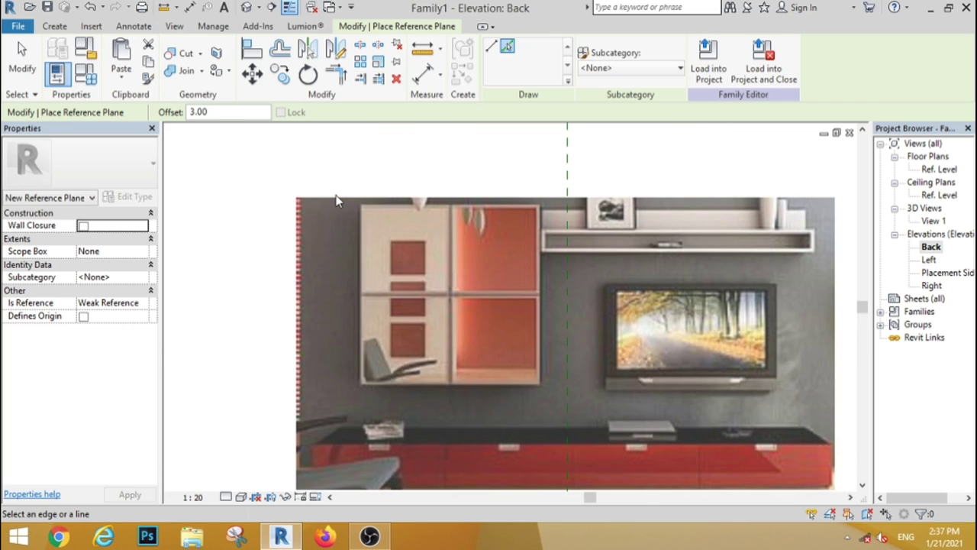
pyautogui.scroll(-2, 336, 201)
# - Move the reference picture down so it rests on the Ref. Level line
pyautogui.click(22, 61)
pyautogui.click(389, 202)
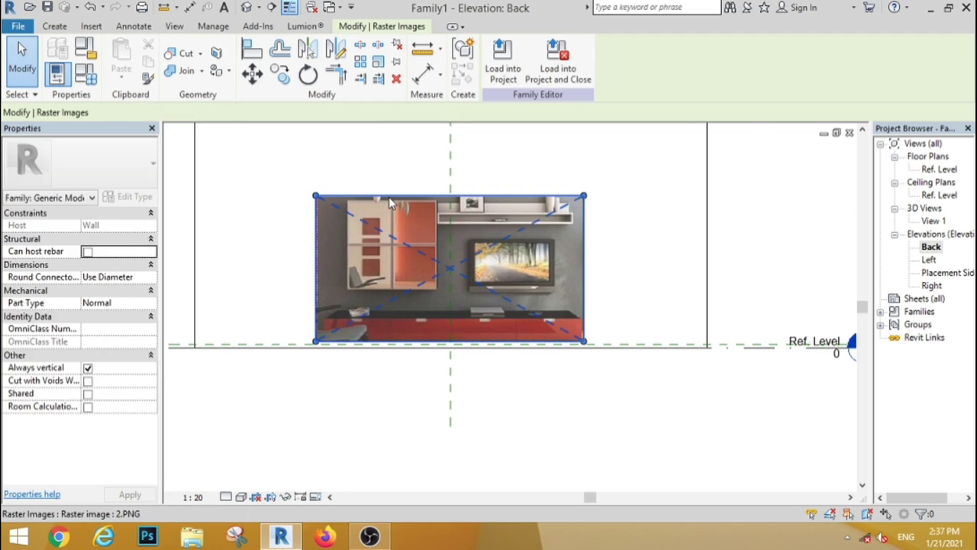
pyautogui.moveTo(389, 202); pyautogui.dragTo(390, 205)
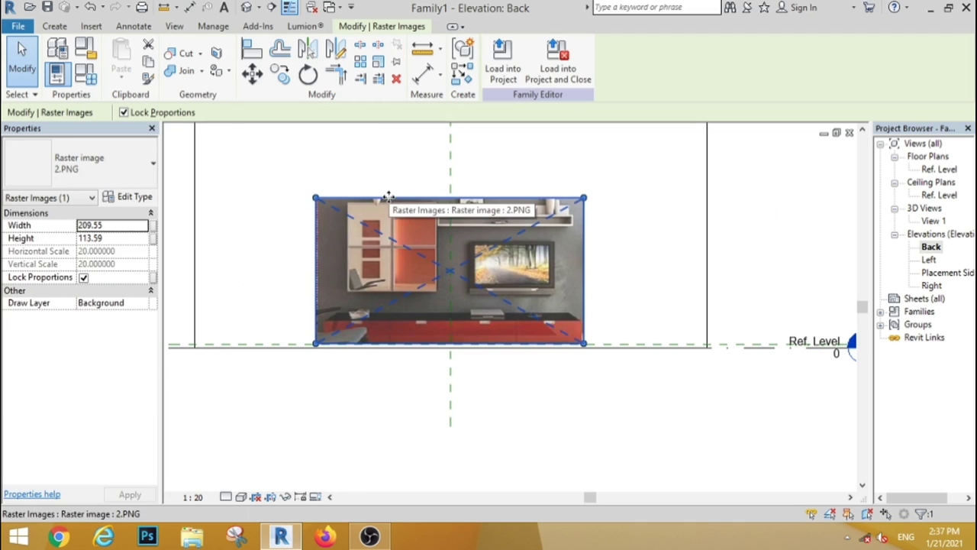
pyautogui.click(625, 297)
pyautogui.scroll(2, 484, 354)
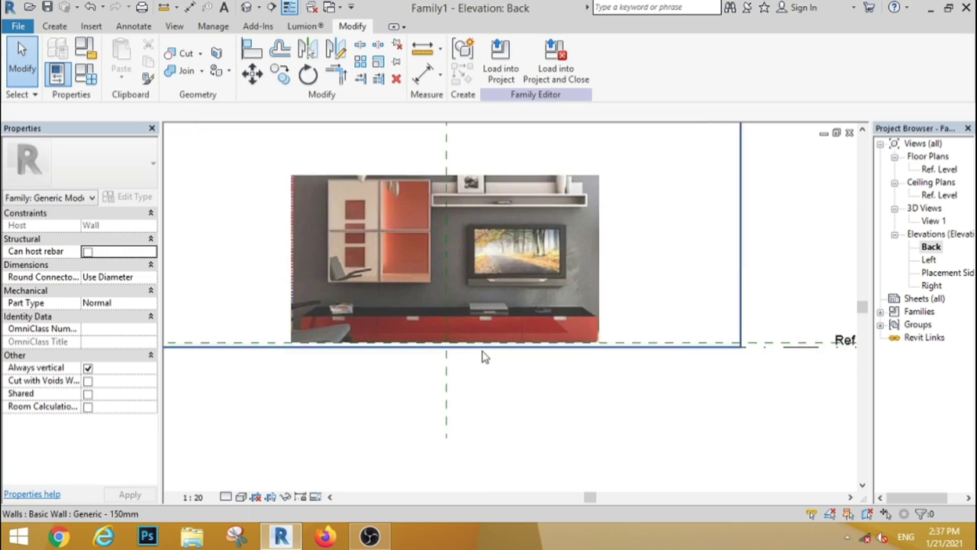
pyautogui.scroll(2, 484, 353)
pyautogui.click(54, 26)
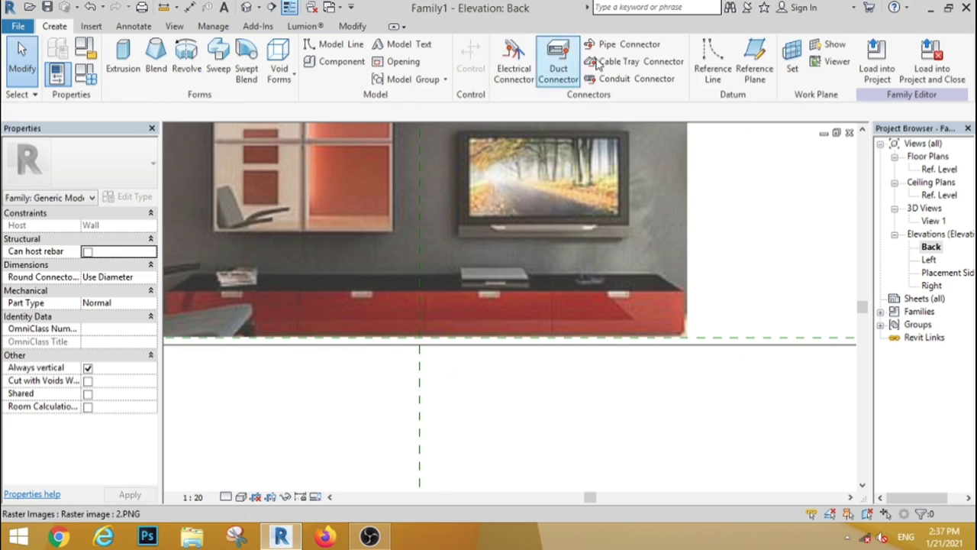
# - Add a reference plane 28.00 above the bottom edge to mark the cabinet top
pyautogui.click(752, 73)
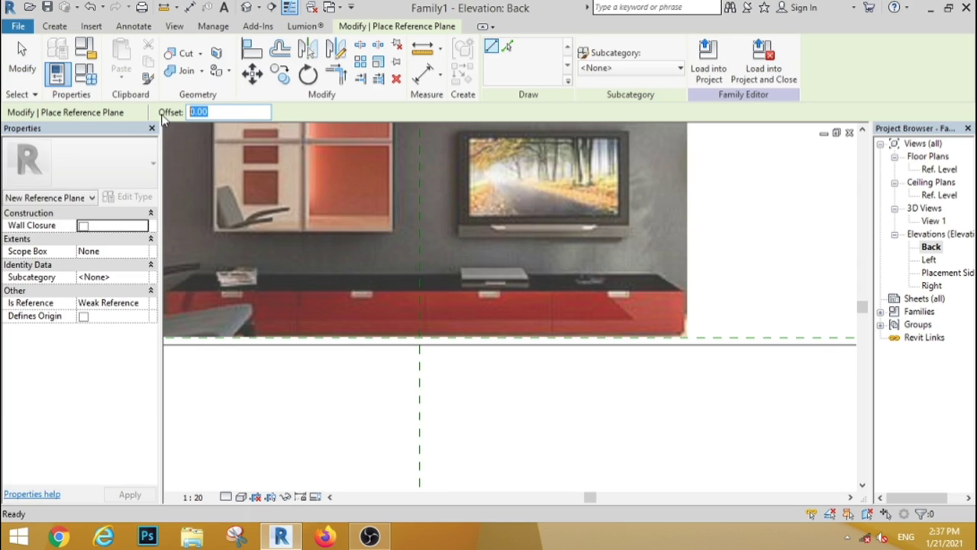
pyautogui.click(507, 46)
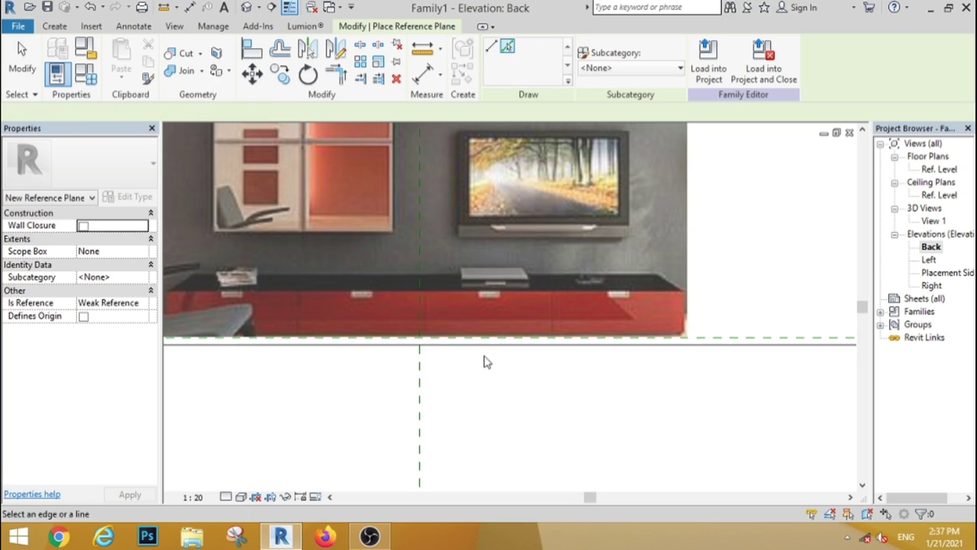
pyautogui.click(469, 341)
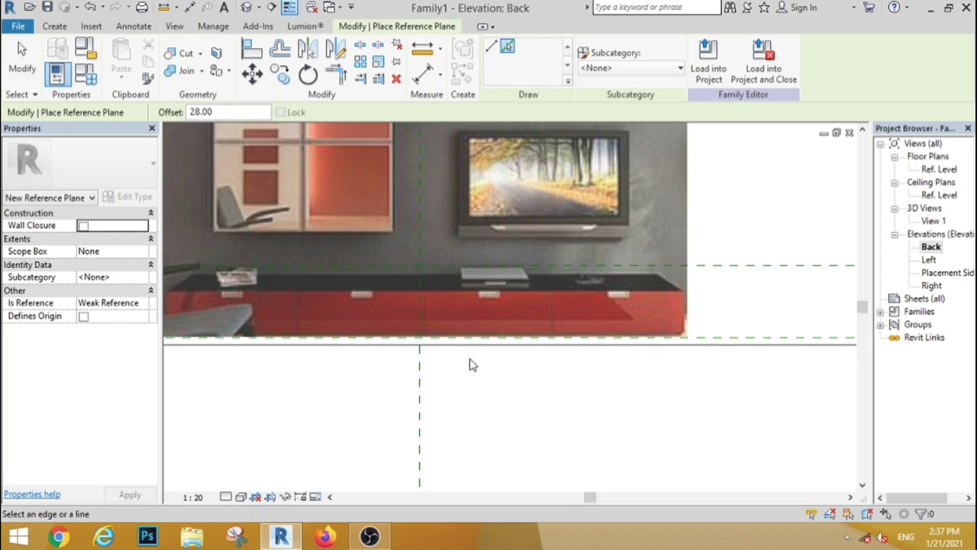
pyautogui.press('Escape')
pyautogui.press('Escape')
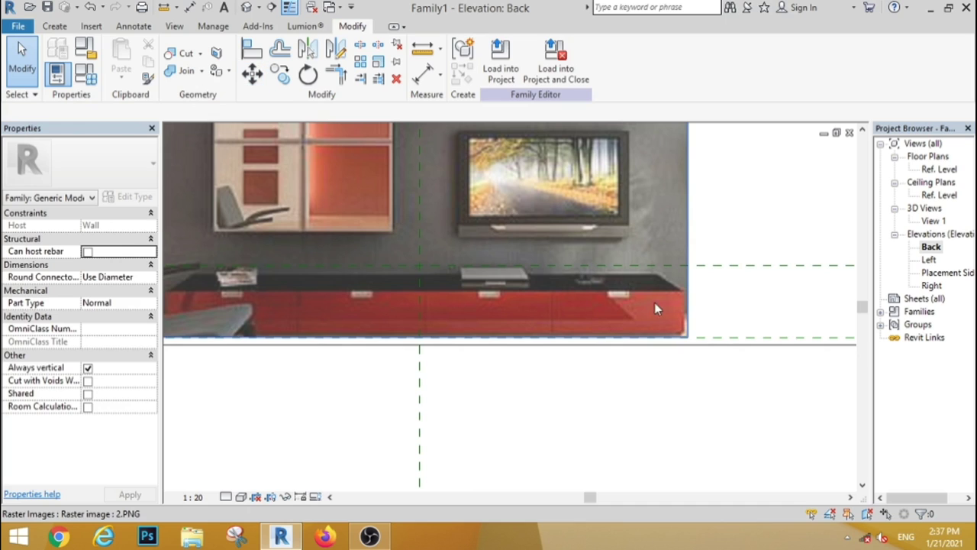
# - Scale up the reference image about its bottom midpoint
pyautogui.click(655, 303)
pyautogui.click(377, 64)
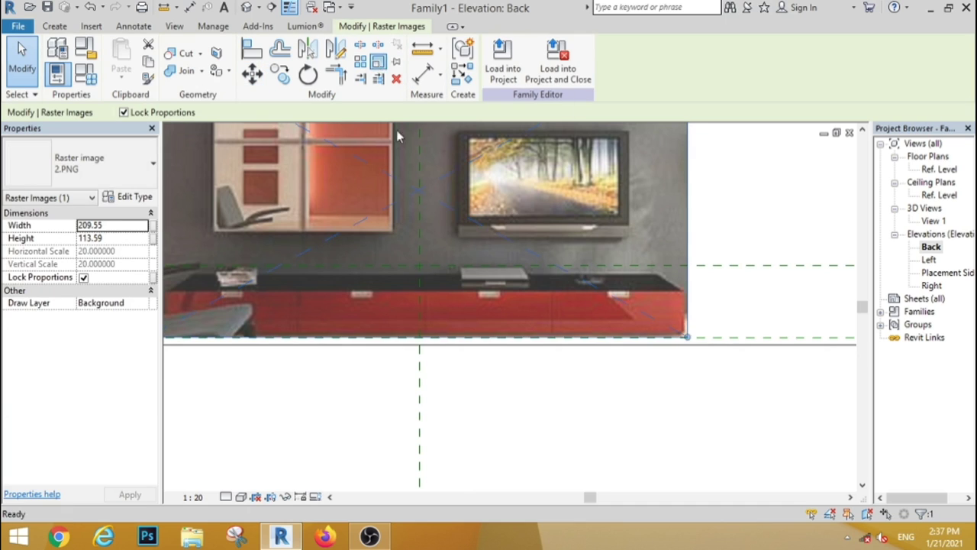
pyautogui.click(419, 340)
pyautogui.click(419, 291)
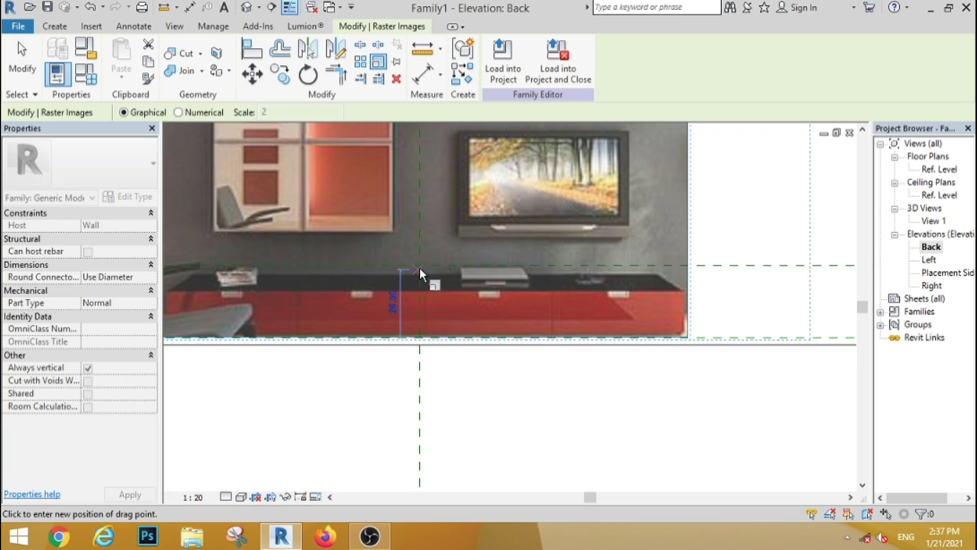
pyautogui.click(419, 263)
pyautogui.press('Escape')
pyautogui.scroll(-3, 466, 374)
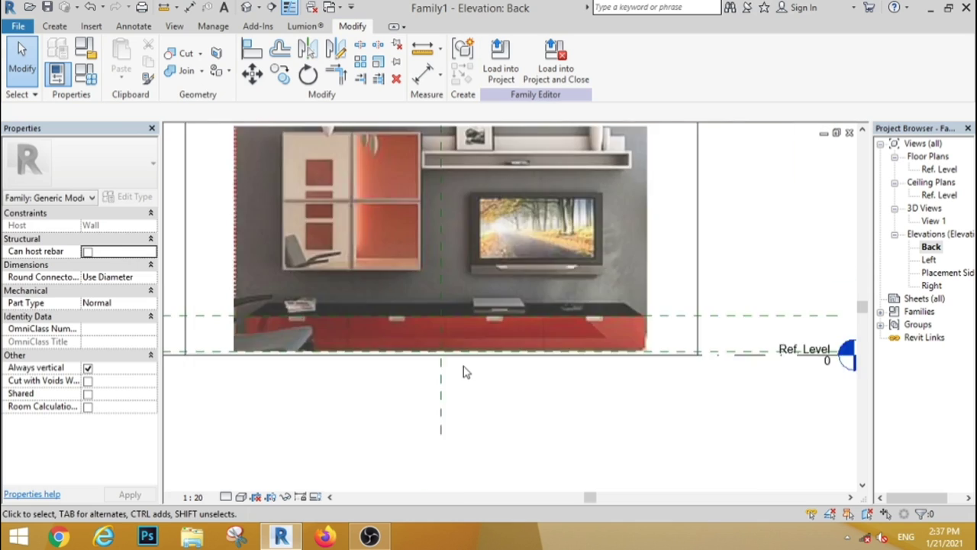
pyautogui.press('Escape')
pyautogui.scroll(1, 601, 248)
# - Draw two vertical reference planes along the TV unit image's left and right edges
pyautogui.click(54, 26)
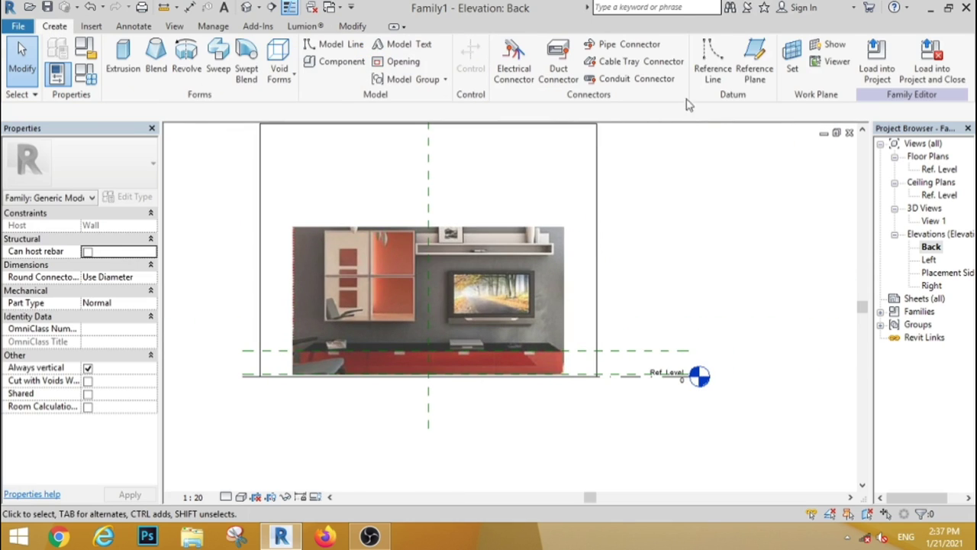
pyautogui.click(752, 54)
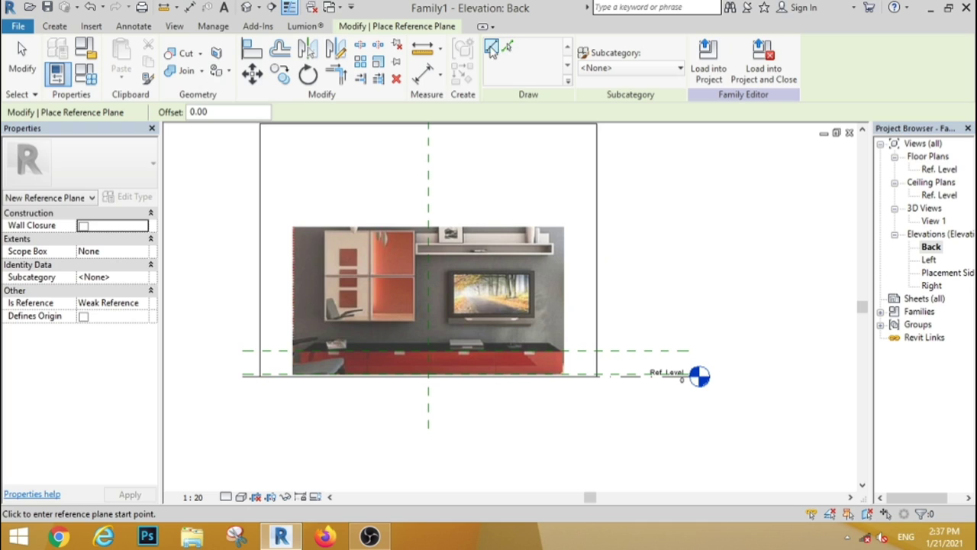
pyautogui.click(492, 48)
pyautogui.click(290, 376)
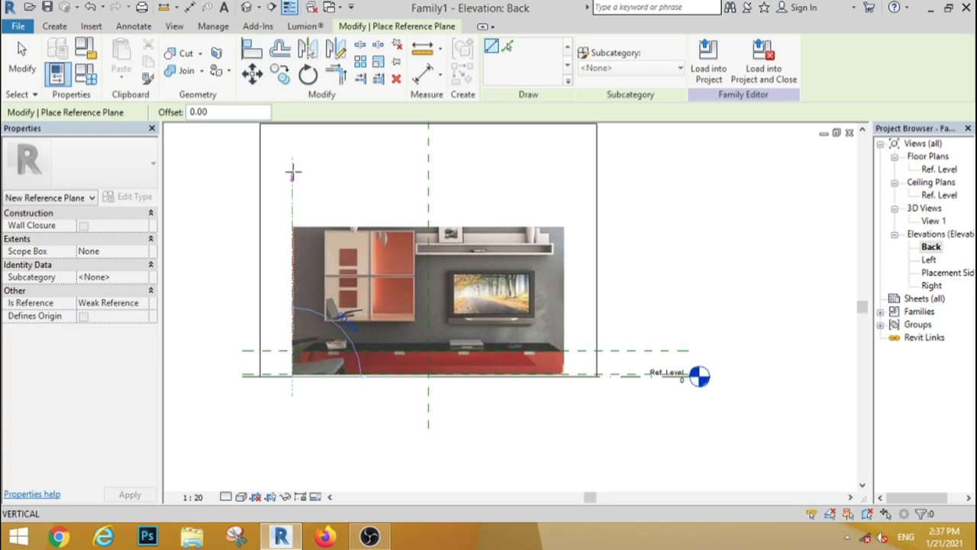
pyautogui.click(292, 157)
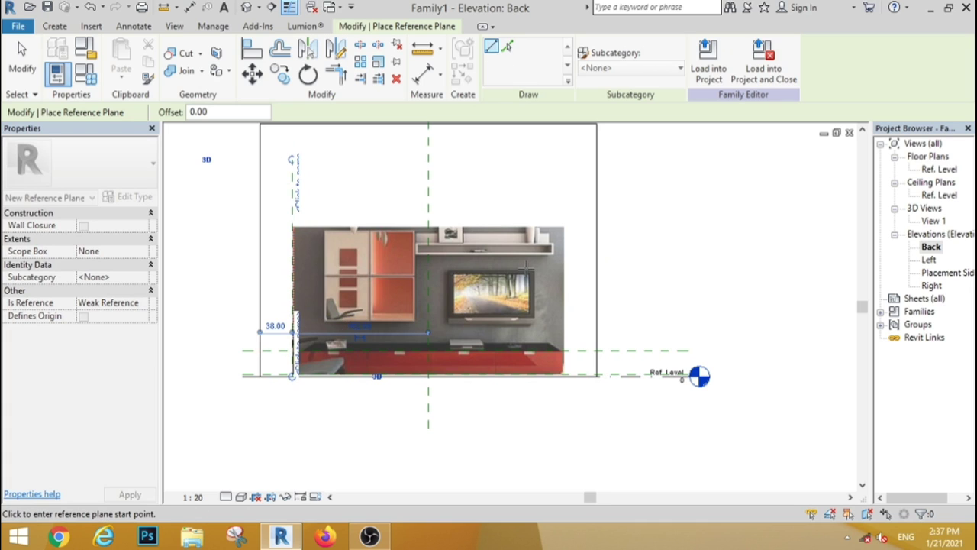
pyautogui.click(564, 225)
pyautogui.click(565, 469)
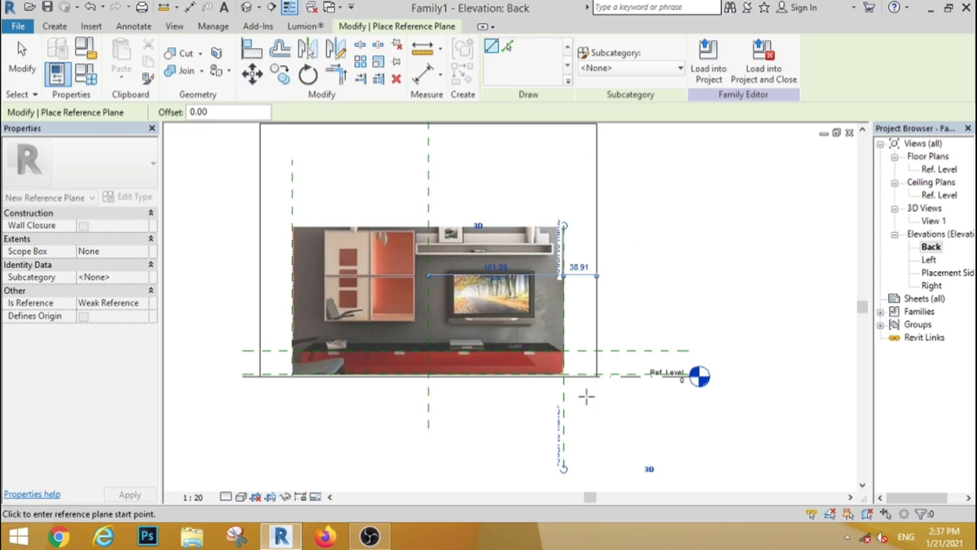
pyautogui.click(22, 61)
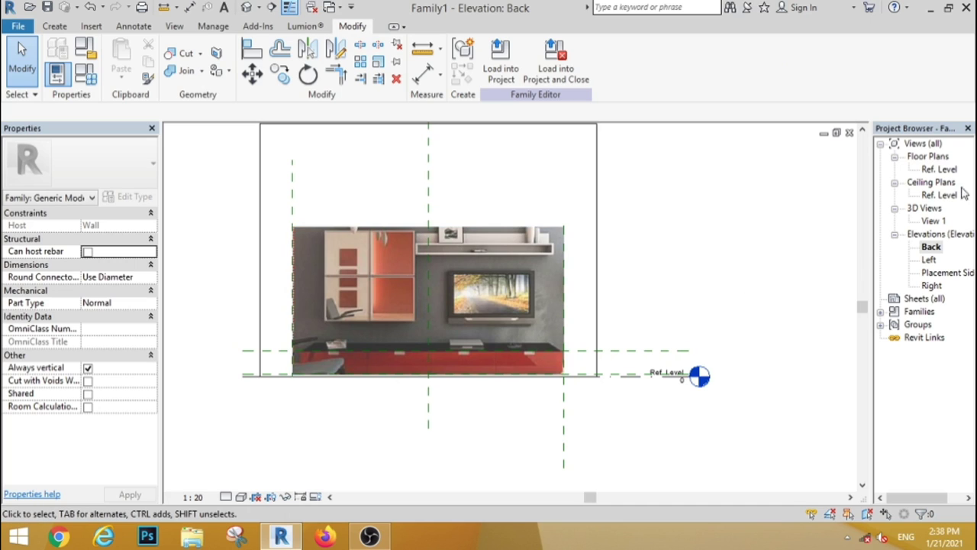
# - In the Ref. Level floor plan, add a reference plane offset 2 from the wall line
pyautogui.doubleClick(936, 170)
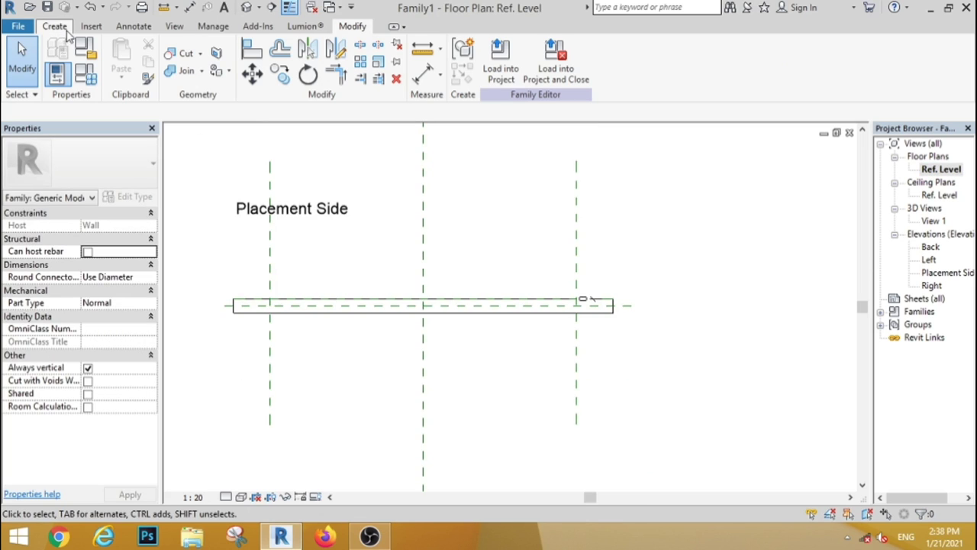
pyautogui.click(55, 26)
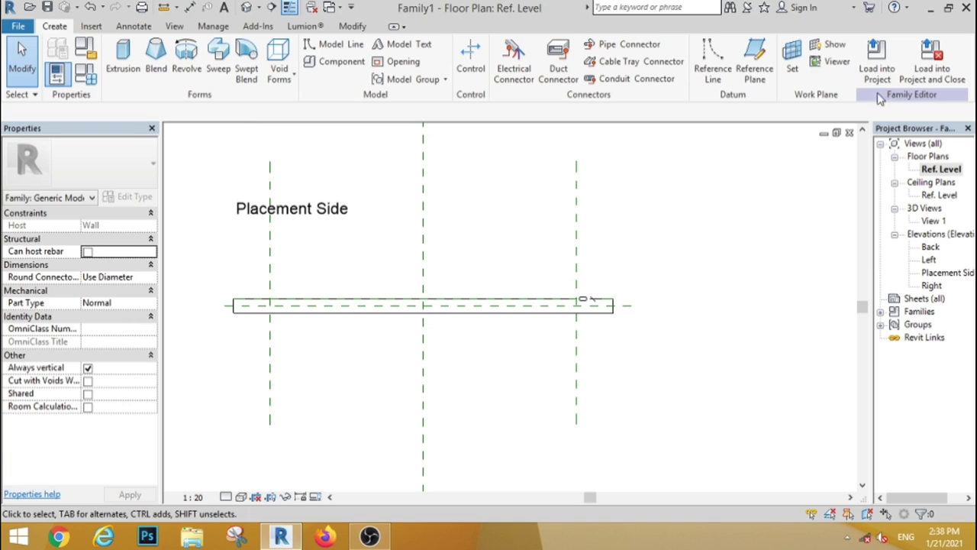
pyautogui.click(756, 61)
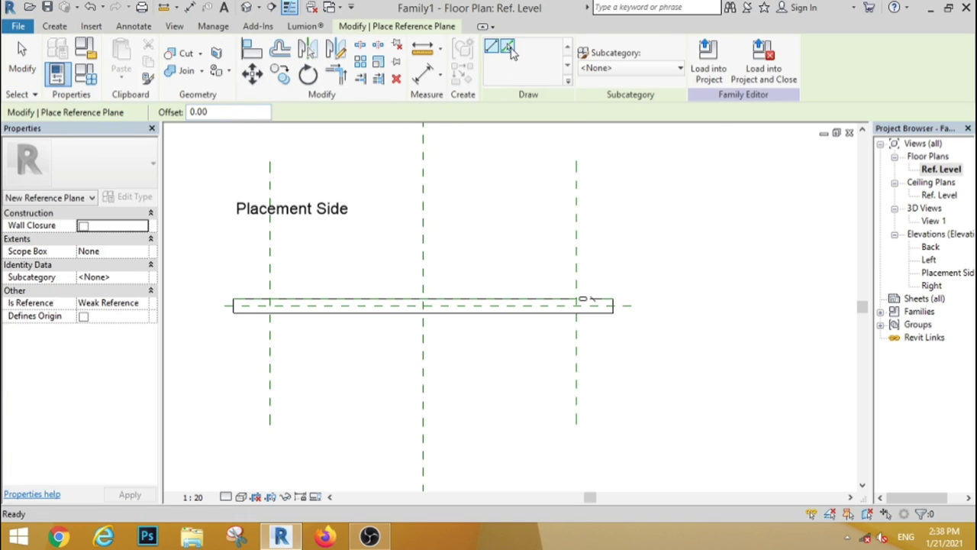
pyautogui.click(509, 49)
pyautogui.moveTo(222, 112); pyautogui.dragTo(173, 113)
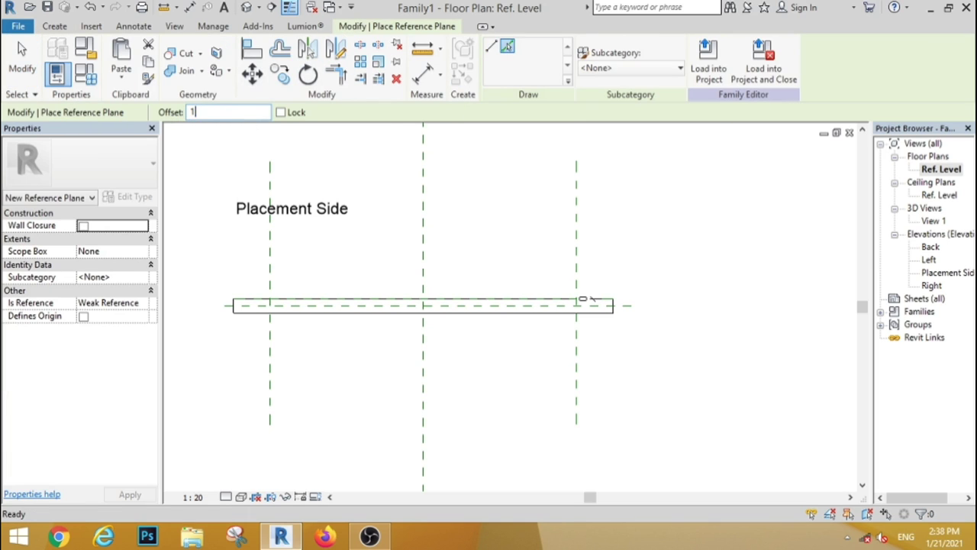
pyautogui.click(365, 307)
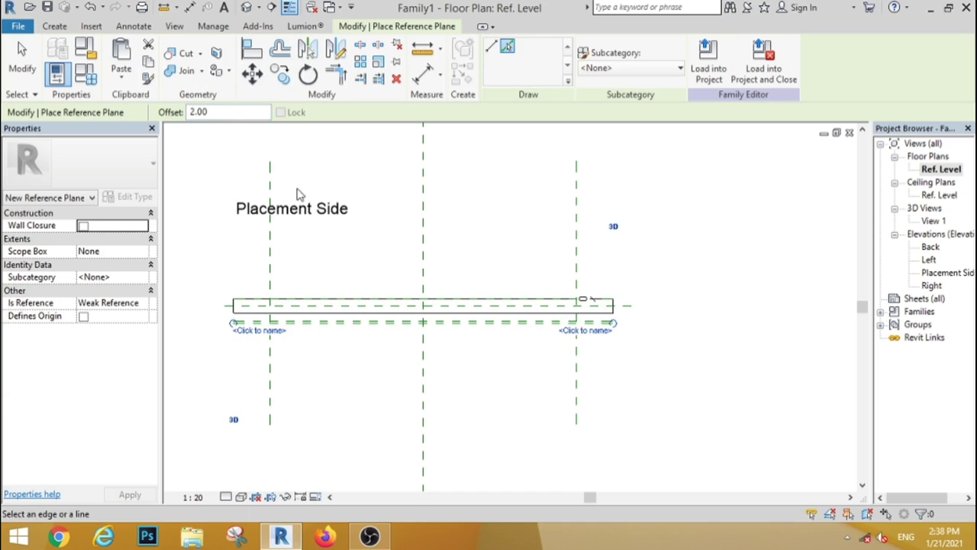
# - Add depth reference planes at 5.00 and 15.00 offsets, then return to the Back elevation
pyautogui.scroll(4, 330, 394)
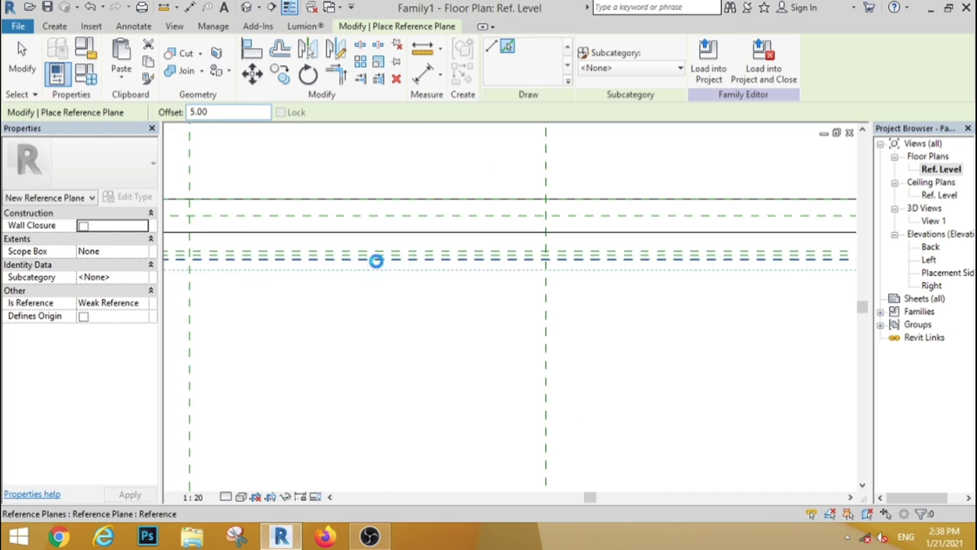
pyautogui.click(374, 258)
pyautogui.write('1')
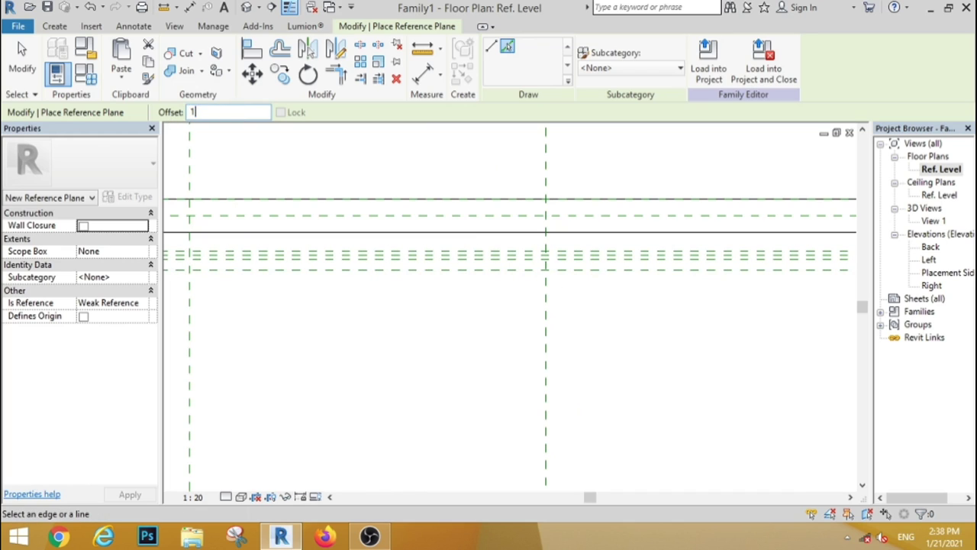
pyautogui.write('5')
pyautogui.click(362, 279)
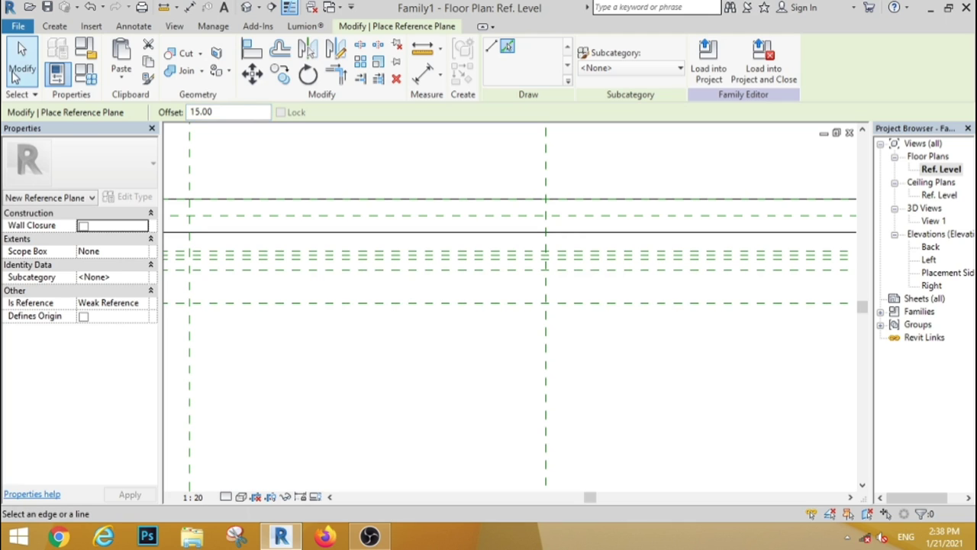
pyautogui.click(13, 74)
pyautogui.scroll(-3, 460, 364)
pyautogui.scroll(3, 460, 364)
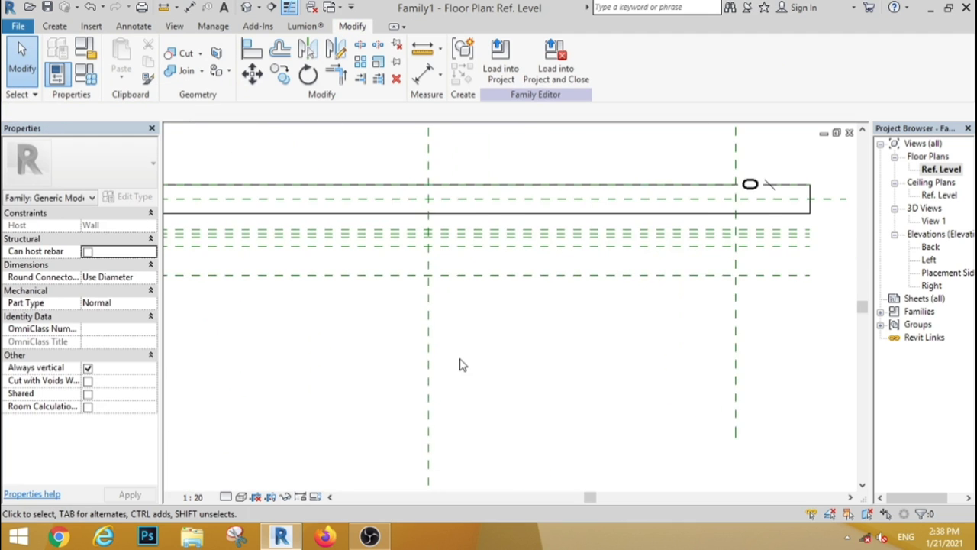
pyautogui.scroll(-1, 461, 365)
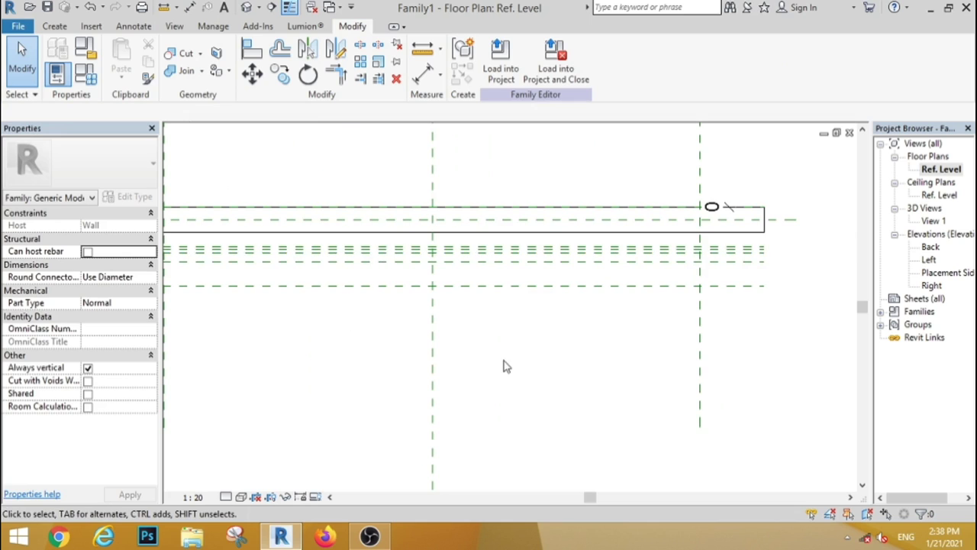
pyautogui.scroll(-3, 500, 359)
pyautogui.scroll(2, 500, 359)
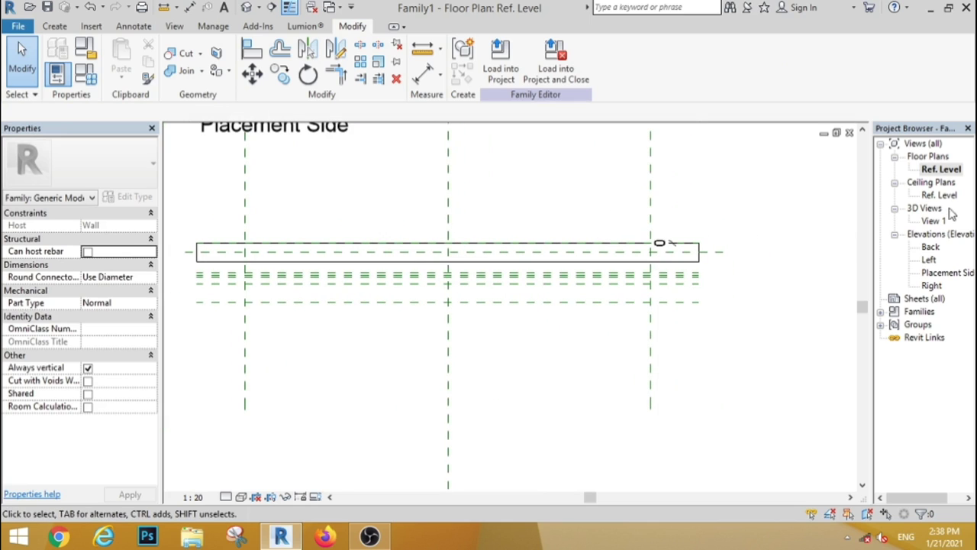
pyautogui.doubleClick(931, 246)
# - Sketch a rectangle around the red lower cabinet and finish it as a 25.00-deep extrusion
pyautogui.scroll(2, 474, 309)
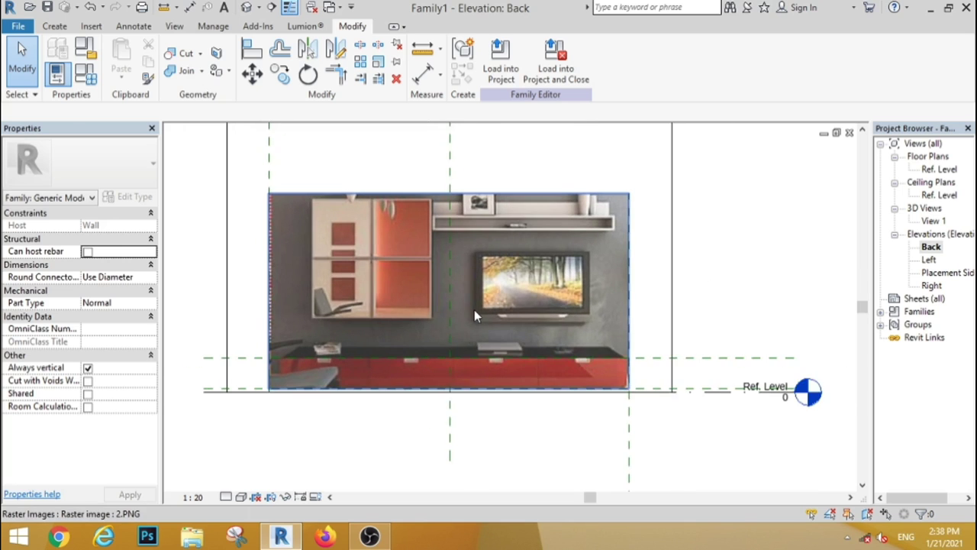
pyautogui.click(54, 26)
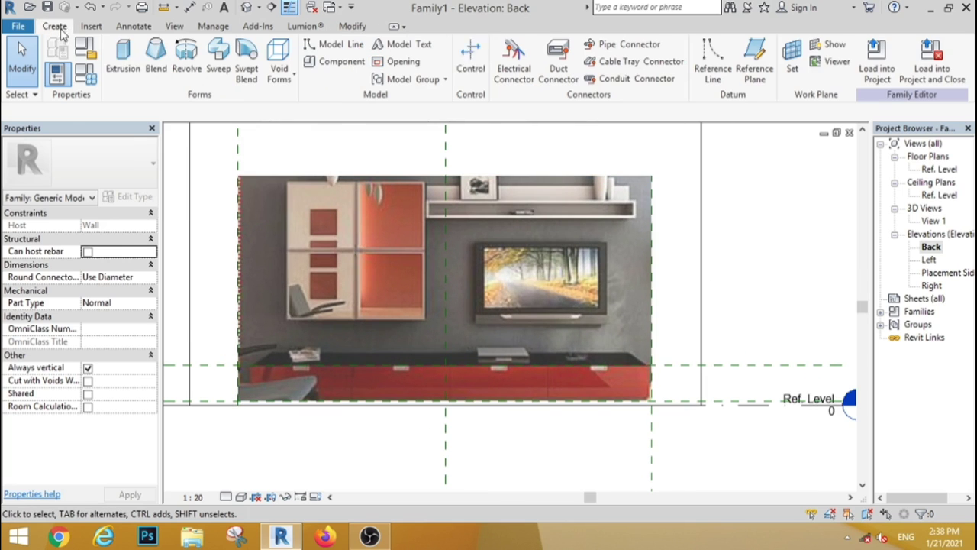
pyautogui.click(116, 61)
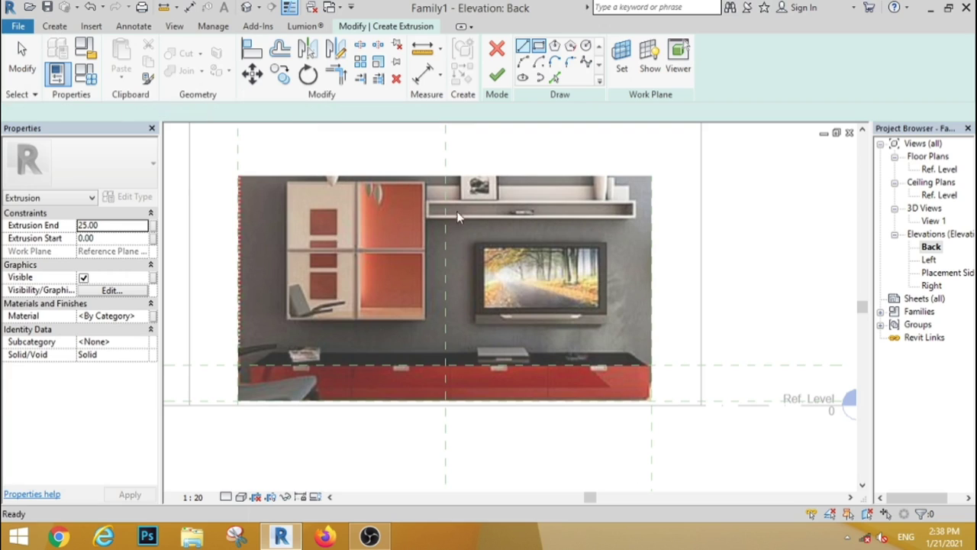
pyautogui.click(538, 46)
pyautogui.click(239, 365)
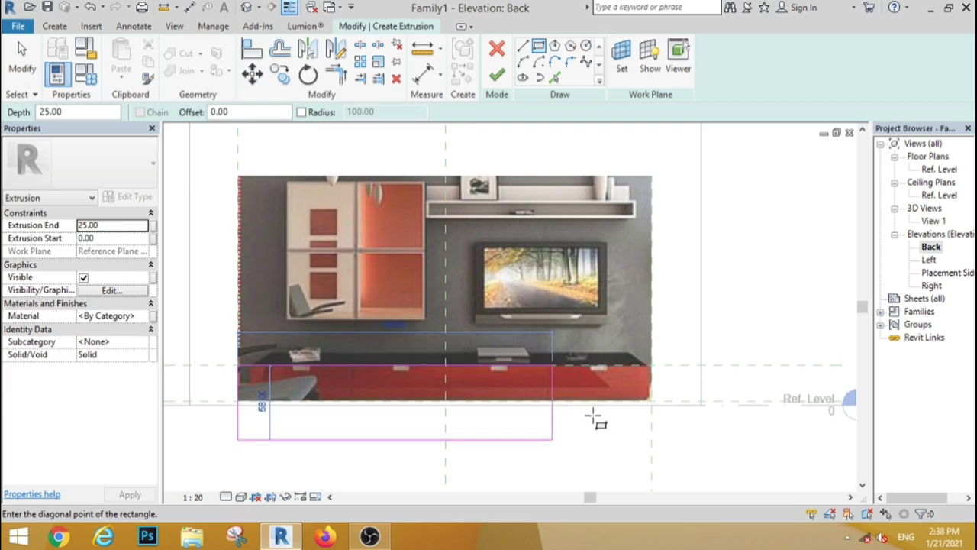
pyautogui.click(651, 400)
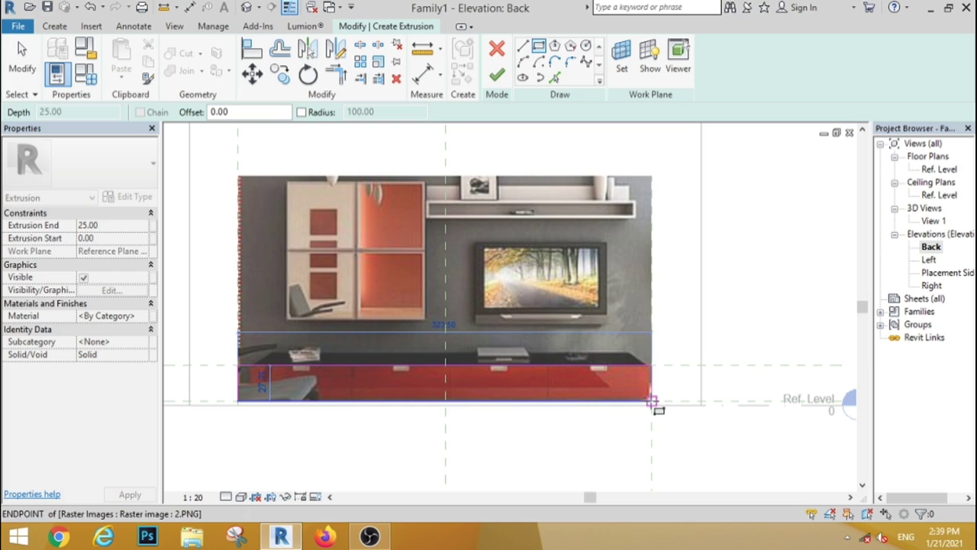
pyautogui.click(651, 401)
pyautogui.write('1')
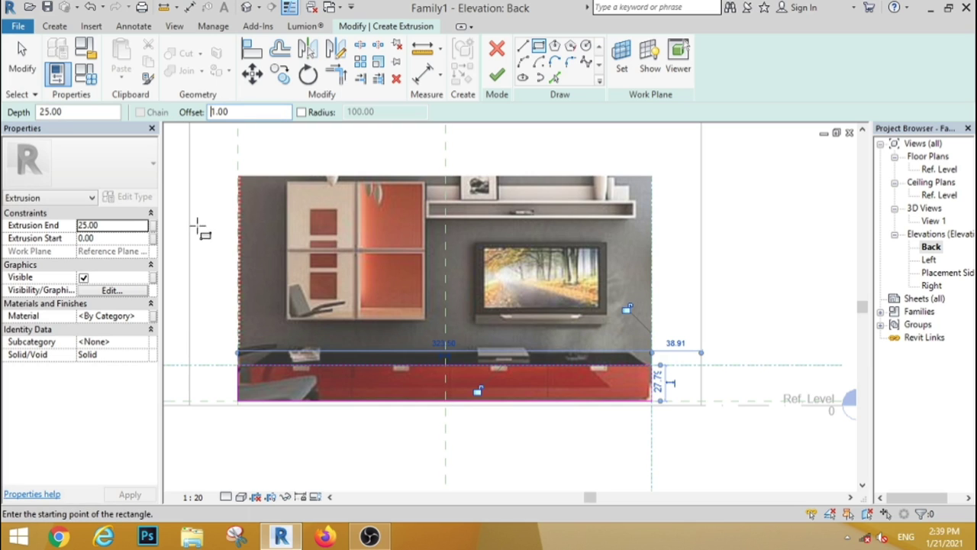
pyautogui.click(239, 366)
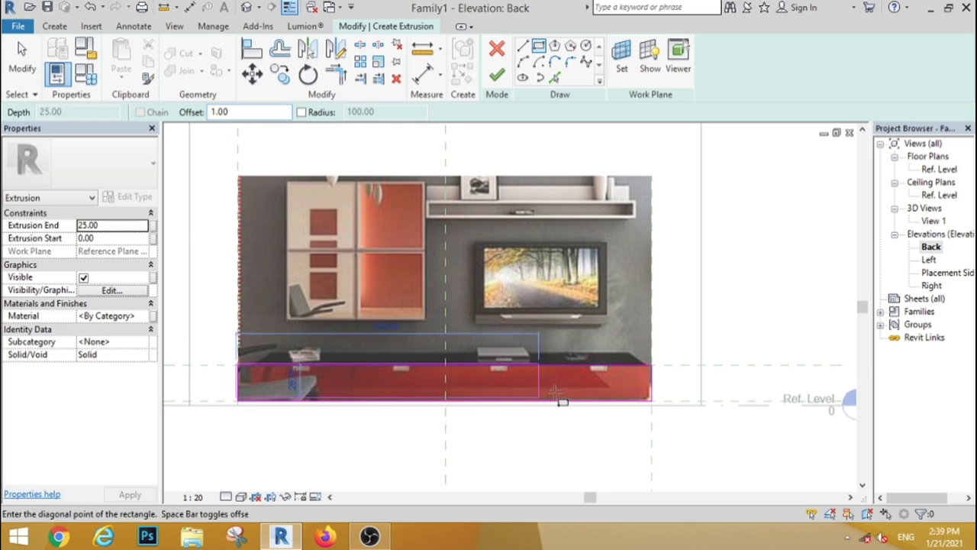
pyautogui.click(645, 403)
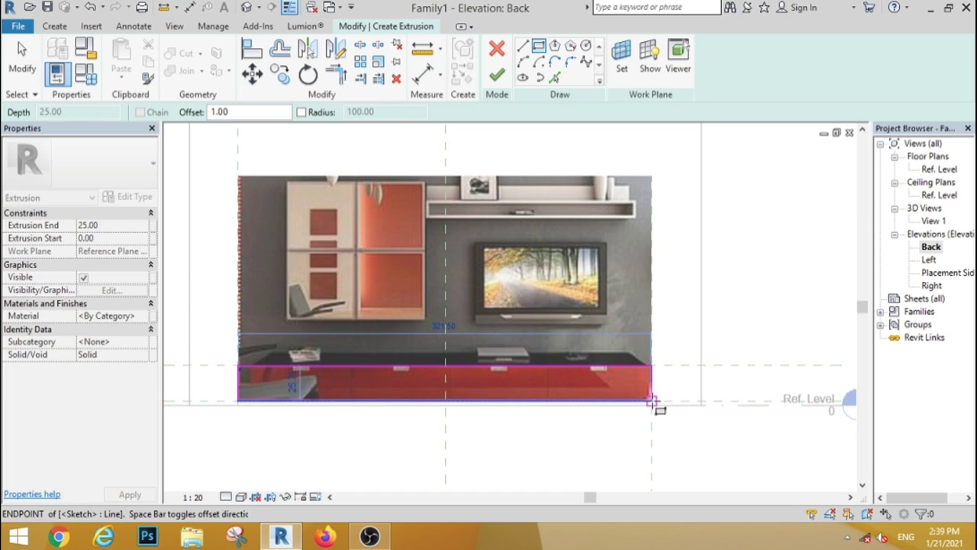
pyautogui.click(650, 400)
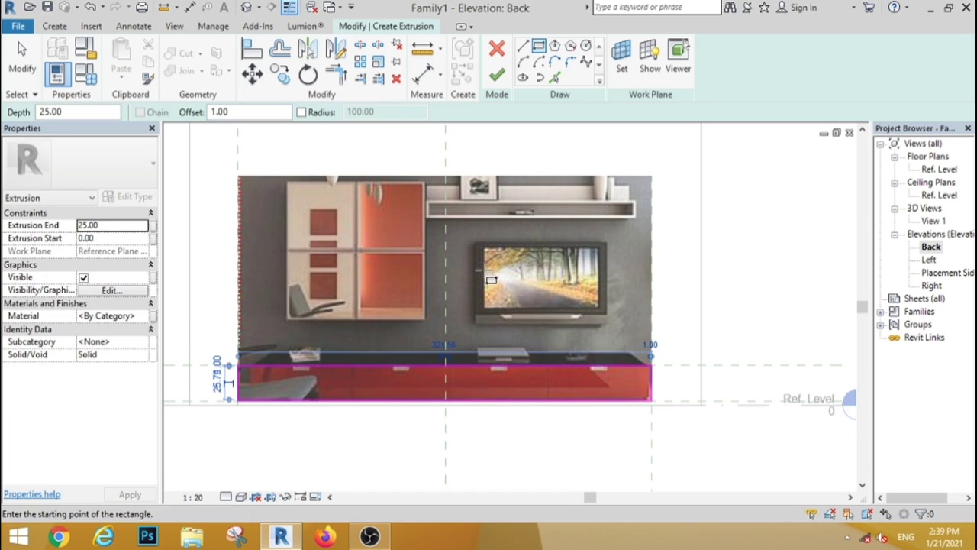
pyautogui.click(497, 77)
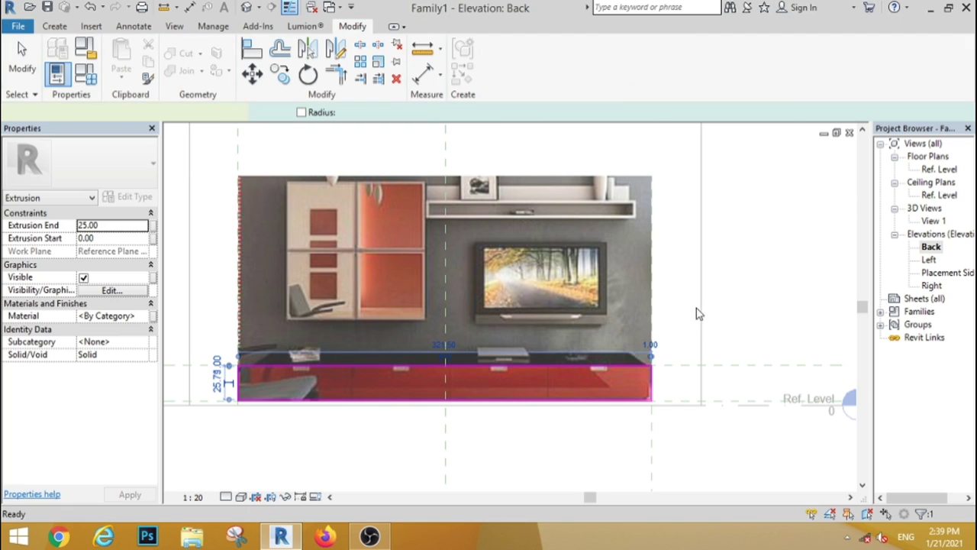
pyautogui.click(739, 316)
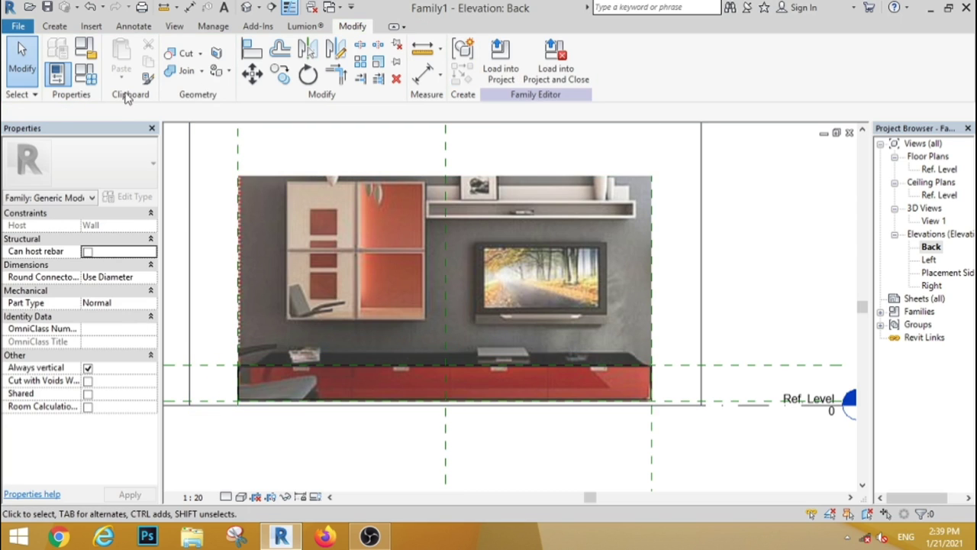
# - Extrude a thin rectangular slab along the top of the red base cabinet
pyautogui.click(54, 26)
pyautogui.click(122, 59)
pyautogui.click(539, 45)
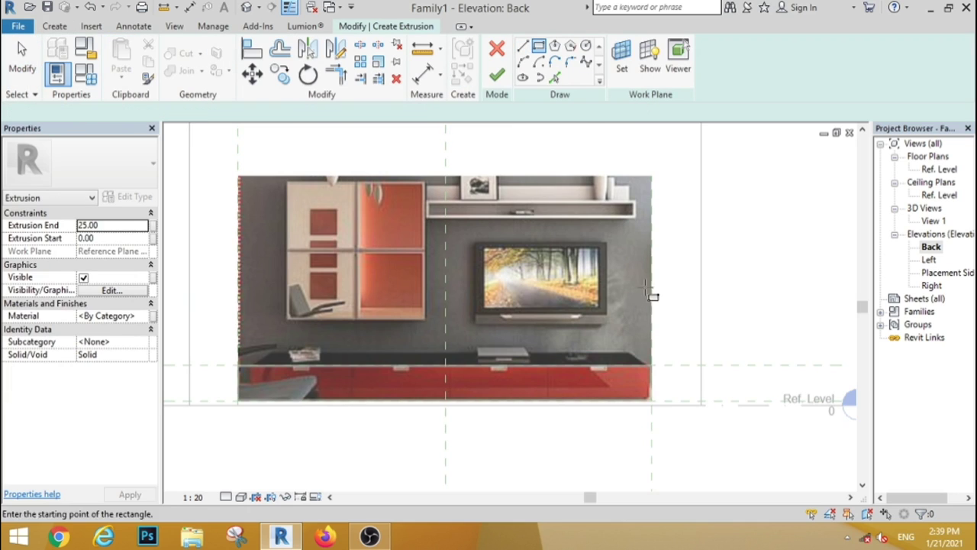
pyautogui.click(651, 365)
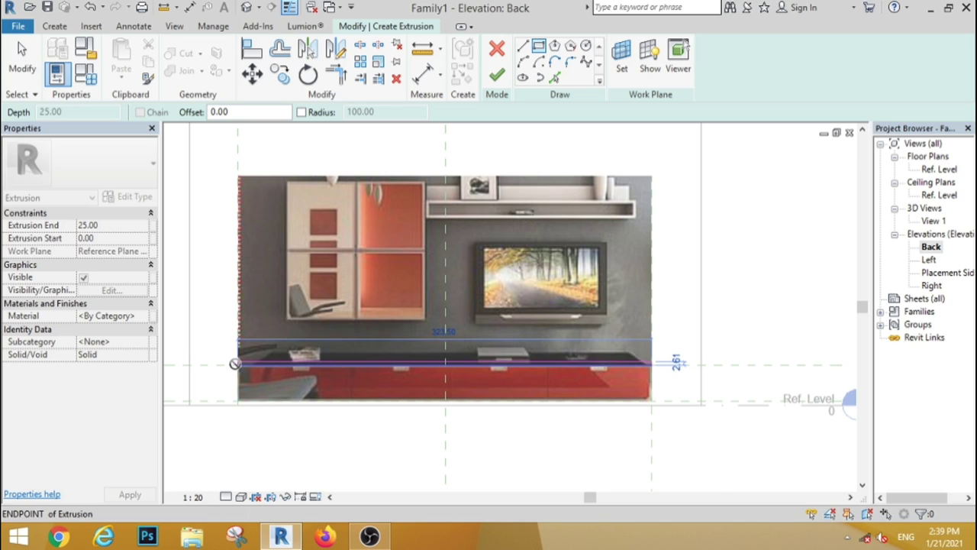
pyautogui.scroll(3, 236, 364)
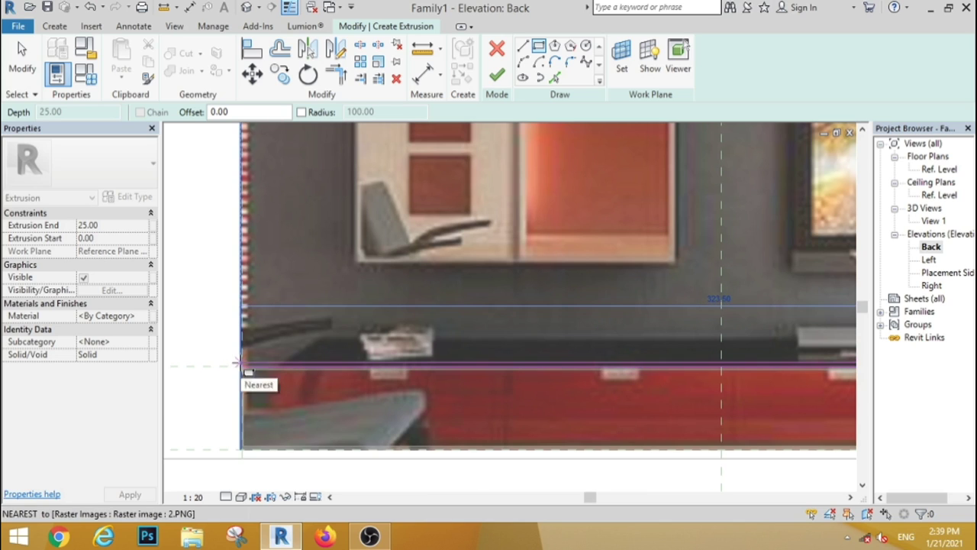
pyautogui.click(241, 364)
pyautogui.scroll(-3, 276, 286)
pyautogui.scroll(-2, 277, 286)
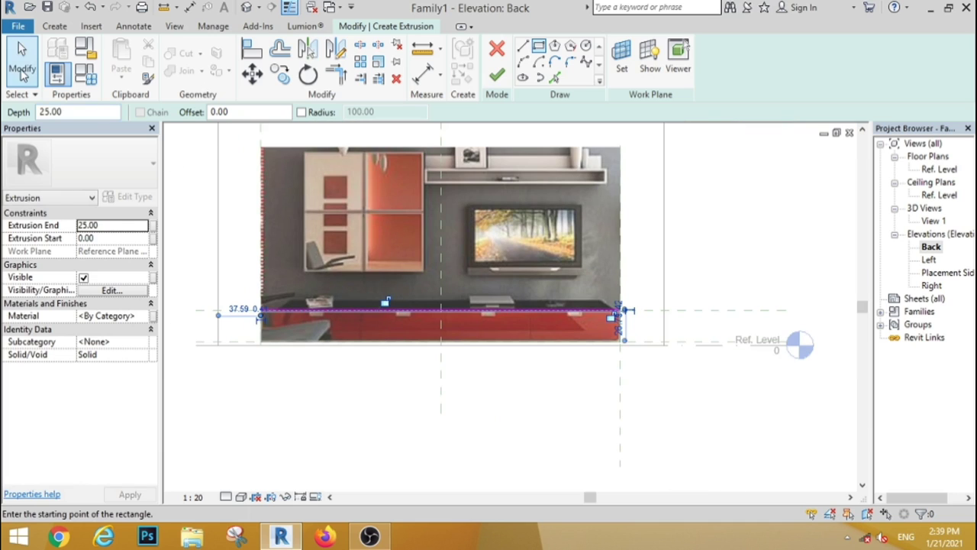
pyautogui.click(21, 73)
pyautogui.click(496, 76)
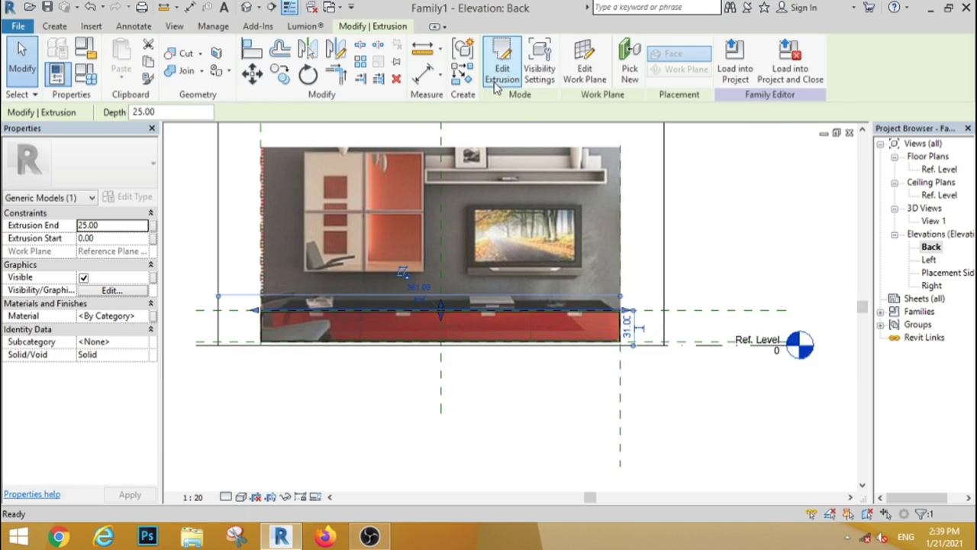
pyautogui.click(432, 476)
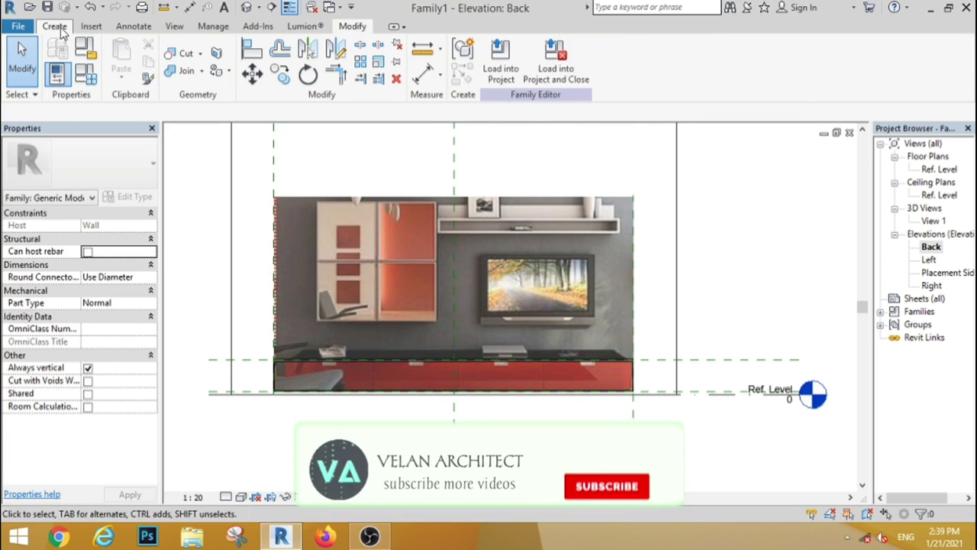
# - Extrude a back panel rectangle spanning the whole TV unit image, about 323.50 by 175.37
pyautogui.click(54, 26)
pyautogui.click(125, 53)
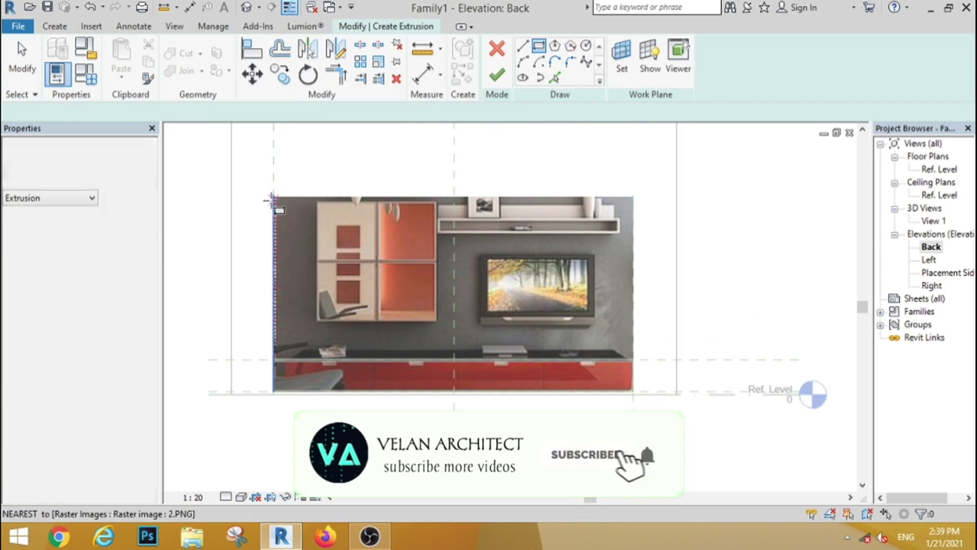
pyautogui.click(273, 197)
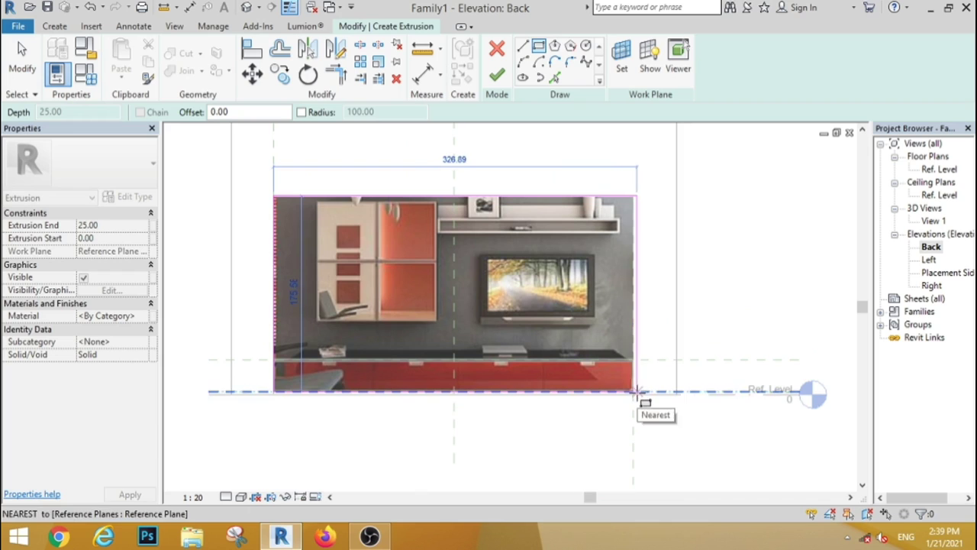
pyautogui.click(633, 391)
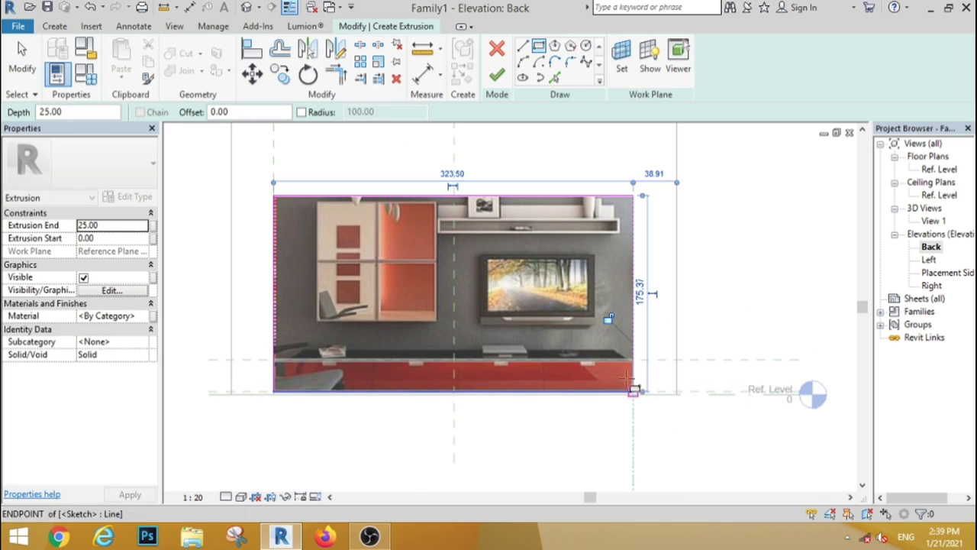
pyautogui.click(496, 74)
pyautogui.press('Escape')
pyautogui.scroll(3, 406, 216)
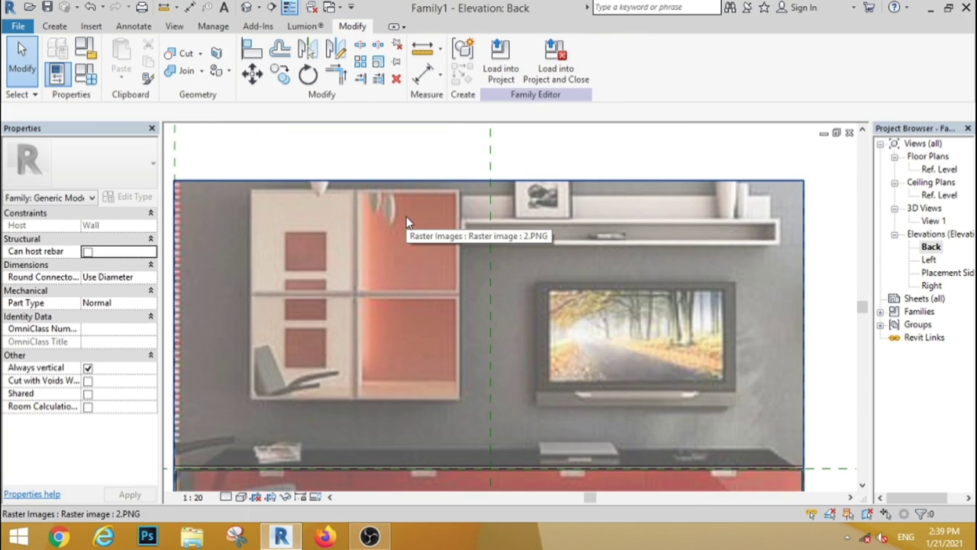
# - Start a new extrusion and sketch the wall cabinet outline plus an offset inner rectangle
pyautogui.click(122, 61)
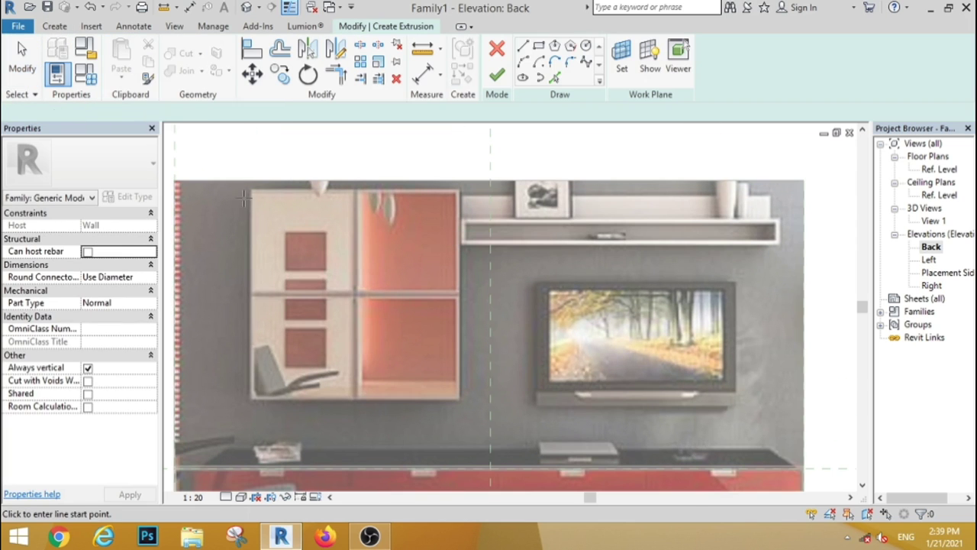
pyautogui.click(261, 177)
pyautogui.press('Escape')
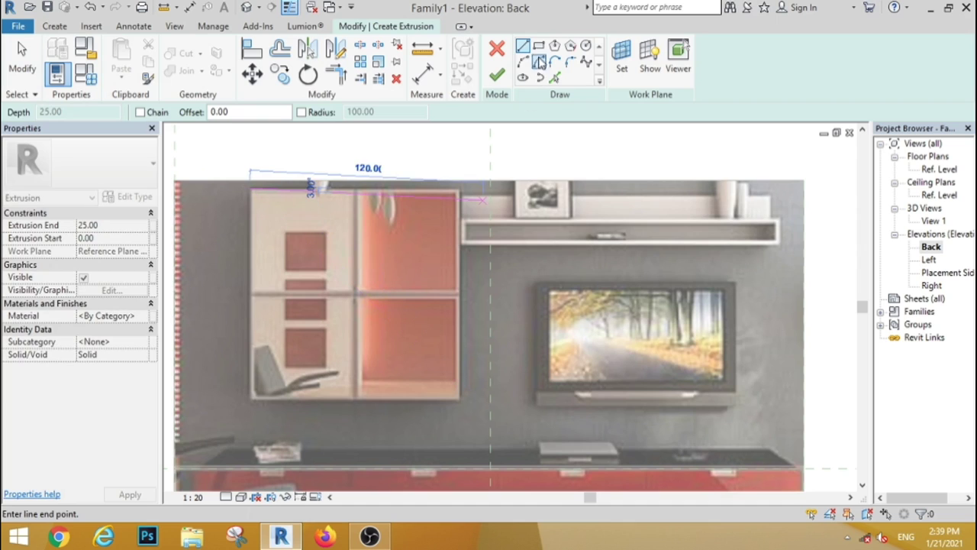
pyautogui.click(539, 45)
pyautogui.click(249, 191)
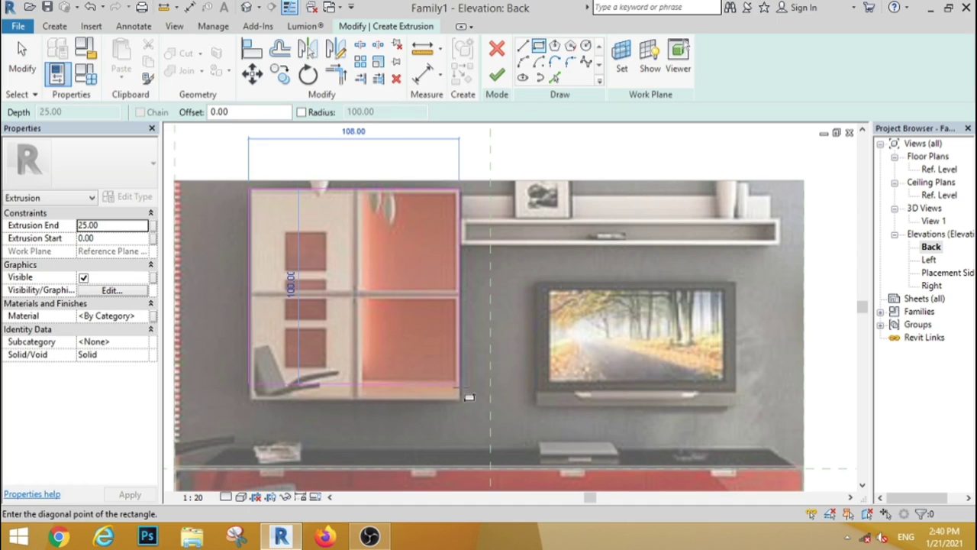
pyautogui.click(460, 400)
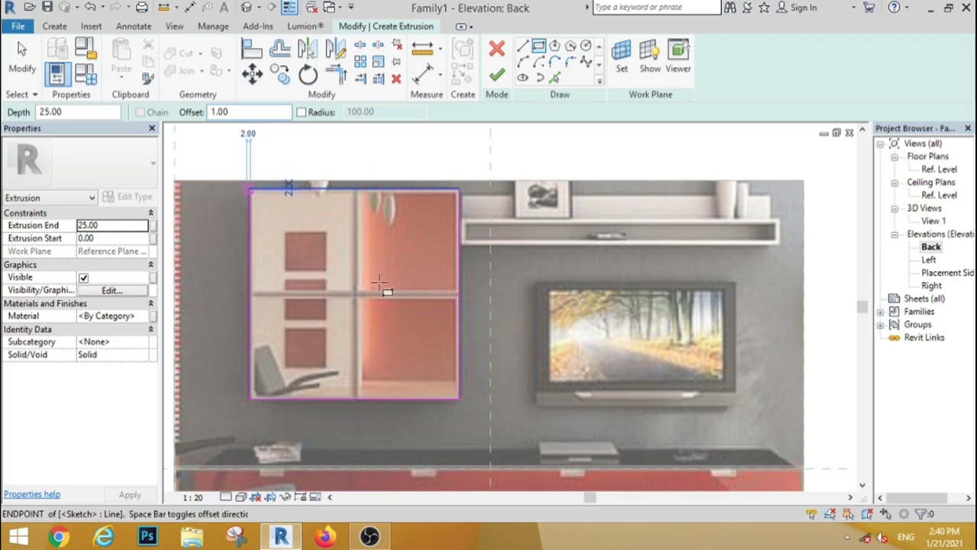
pyautogui.click(250, 191)
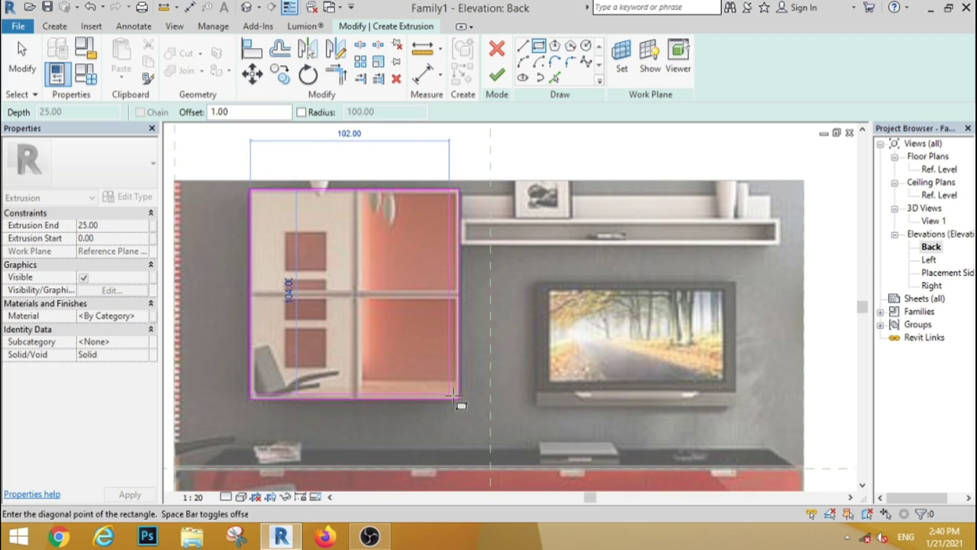
pyautogui.click(458, 398)
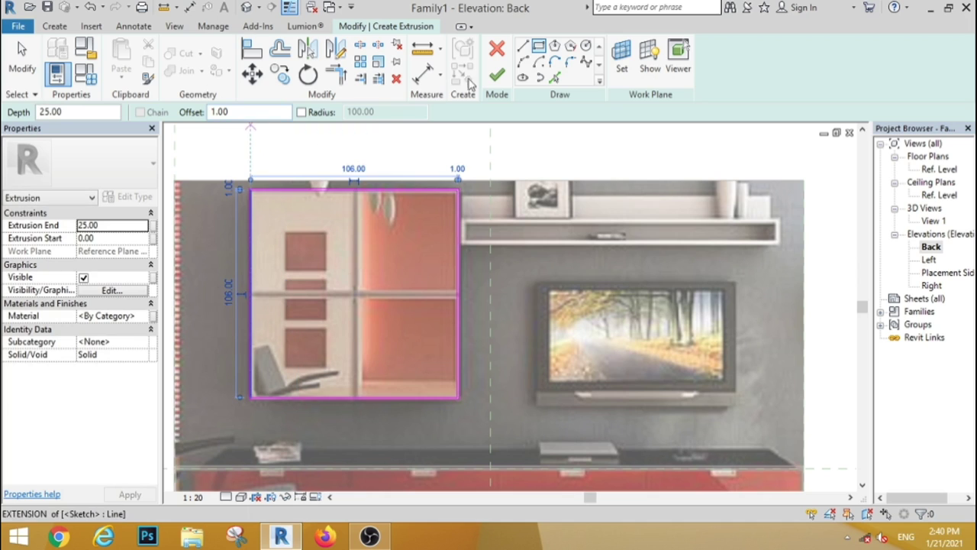
# - Sketch thin rectangles along the cabinet's horizontal and vertical dividers
pyautogui.scroll(3, 260, 304)
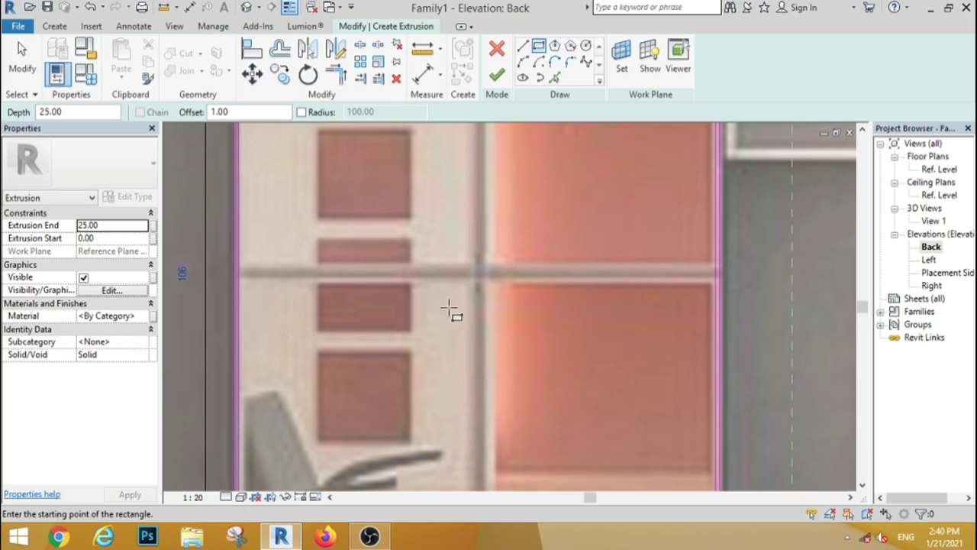
pyautogui.click(219, 274)
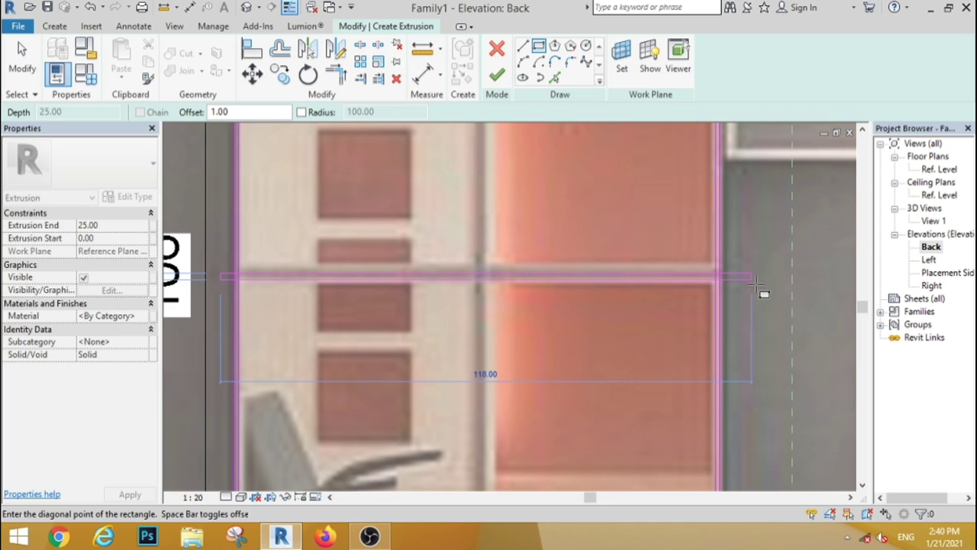
pyautogui.click(756, 282)
pyautogui.scroll(-2, 389, 213)
pyautogui.scroll(-2, 389, 213)
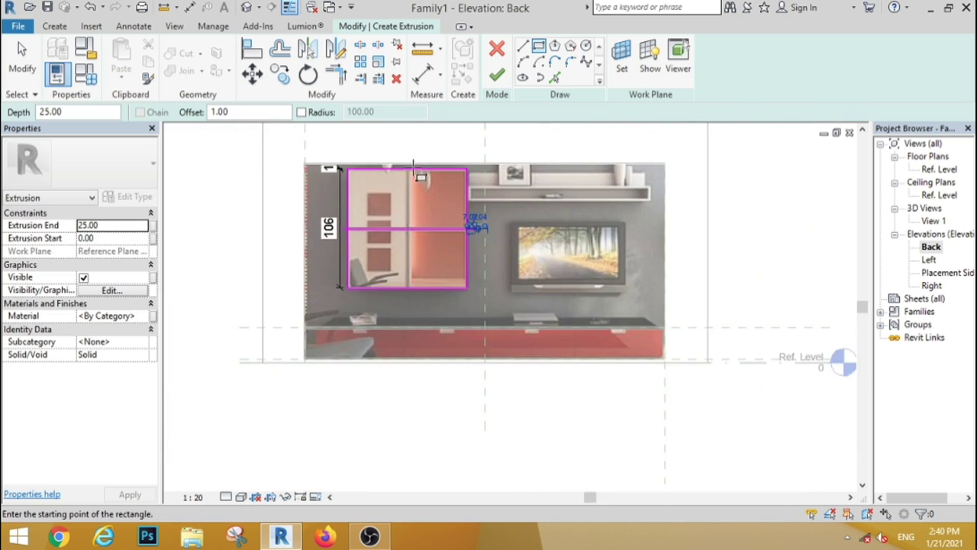
pyautogui.scroll(2, 414, 160)
pyautogui.scroll(2, 415, 162)
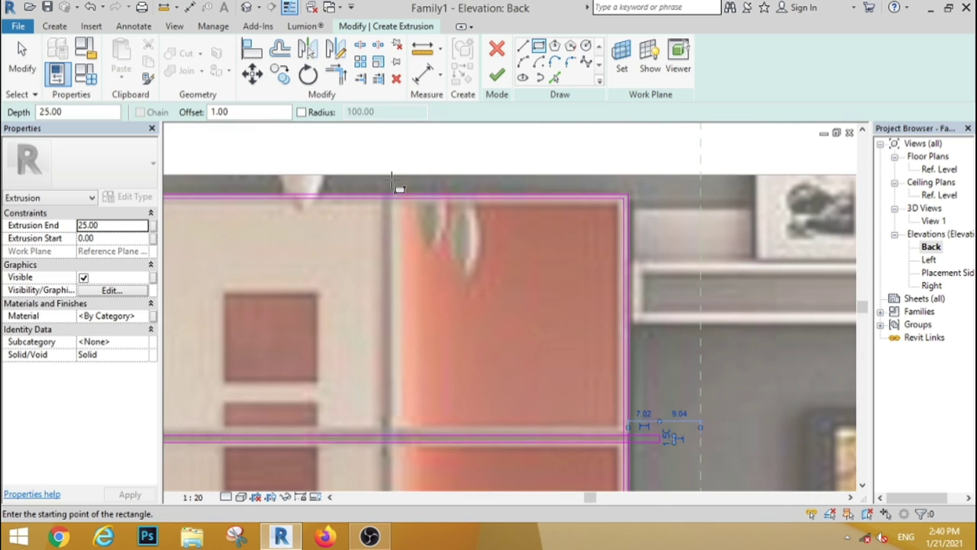
pyautogui.click(393, 184)
pyautogui.scroll(-2, 377, 261)
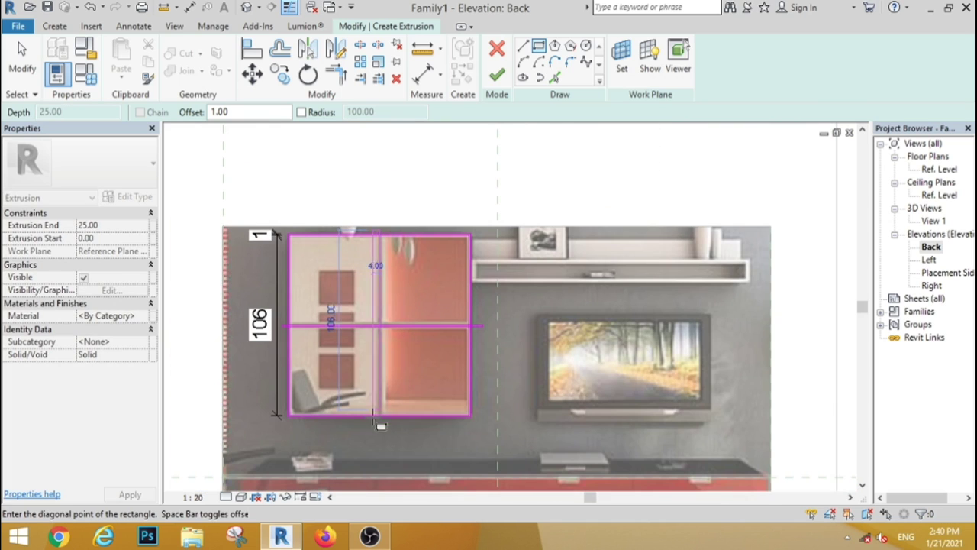
pyautogui.click(377, 425)
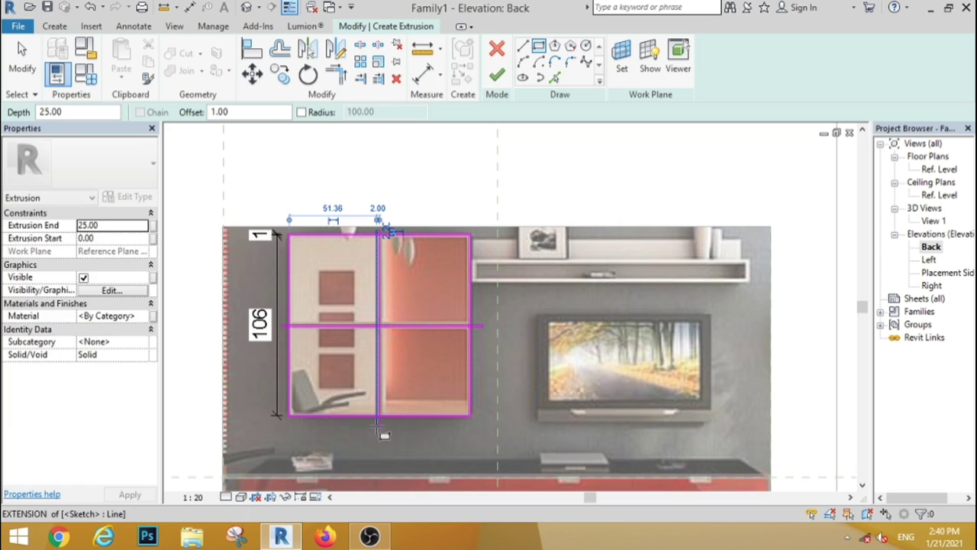
pyautogui.click(22, 61)
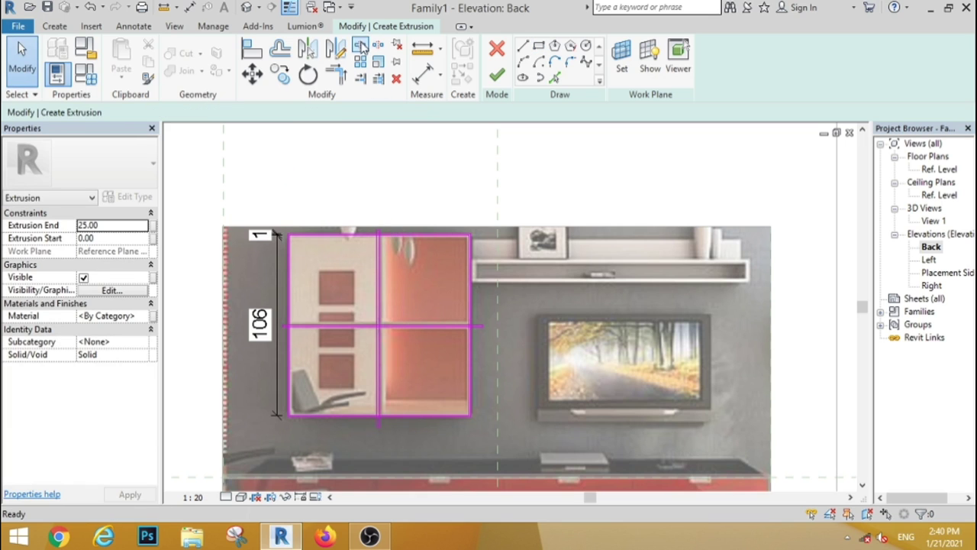
# - Split the bottom edge and crossing line where they meet the vertical divider
pyautogui.click(363, 47)
pyautogui.scroll(4, 290, 327)
pyautogui.scroll(2, 304, 307)
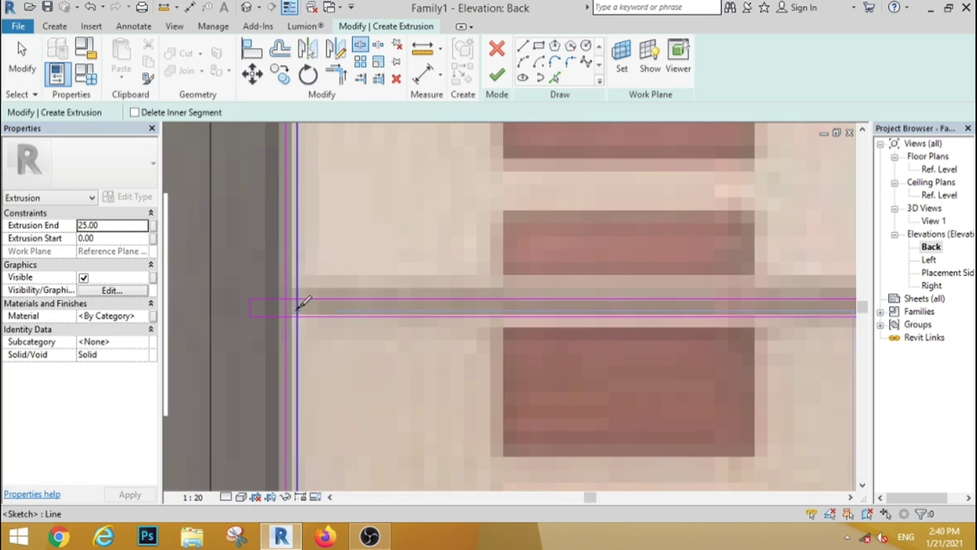
pyautogui.scroll(-3, 270, 260)
pyautogui.scroll(-2, 273, 263)
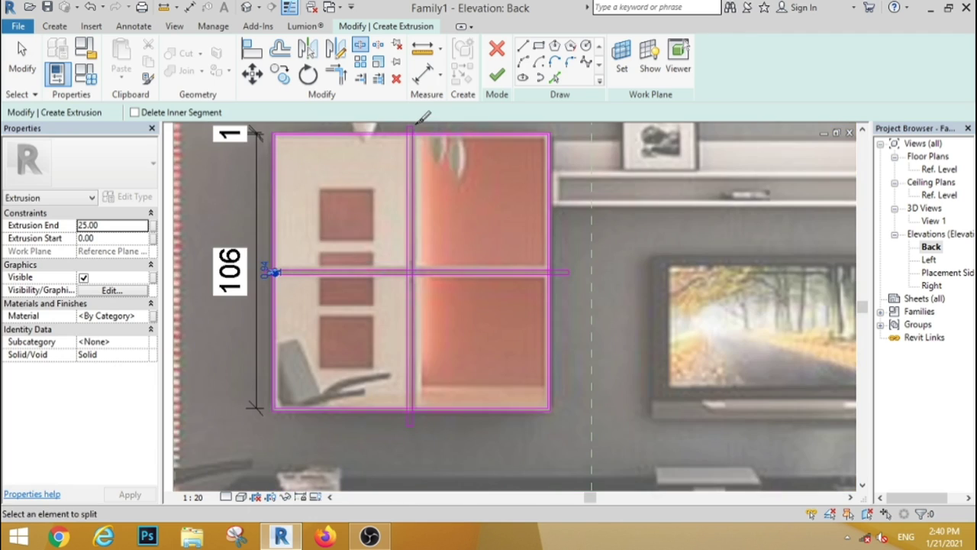
pyautogui.scroll(3, 416, 126)
pyautogui.scroll(-2, 329, 229)
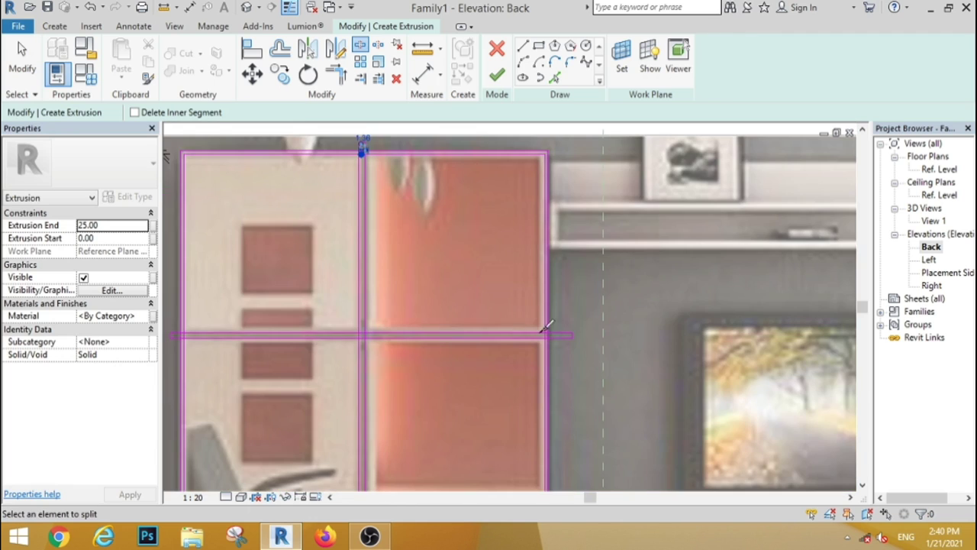
pyautogui.scroll(3, 549, 336)
pyautogui.scroll(1, 565, 350)
pyautogui.scroll(-2, 550, 298)
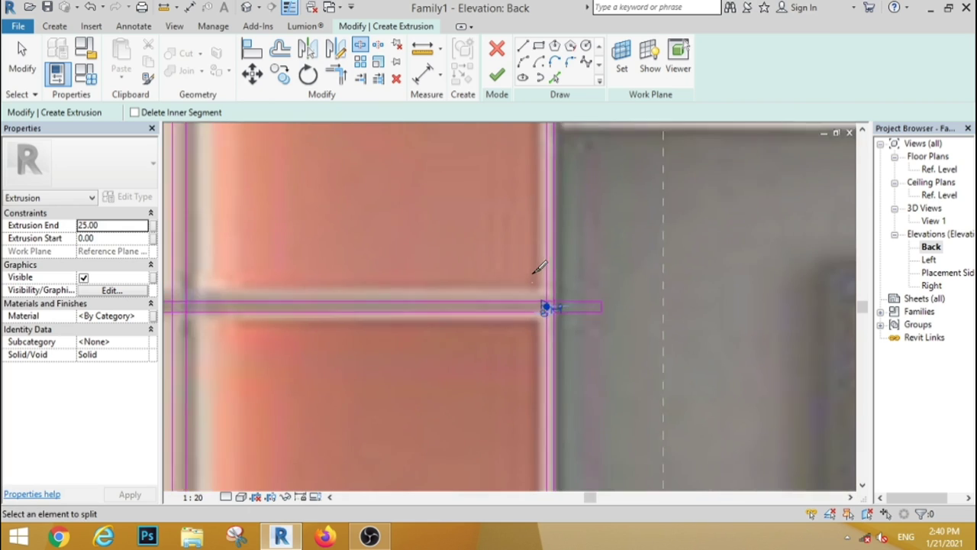
pyautogui.scroll(-2, 543, 298)
pyautogui.scroll(-2, 538, 286)
pyautogui.scroll(3, 388, 399)
pyautogui.scroll(1, 237, 375)
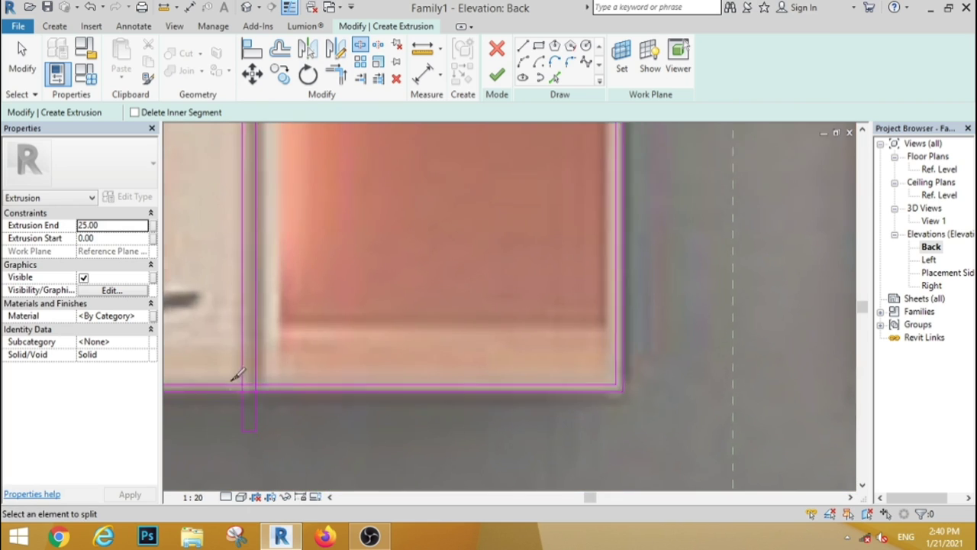
pyautogui.scroll(1, 237, 375)
pyautogui.click(262, 387)
pyautogui.scroll(-3, 389, 364)
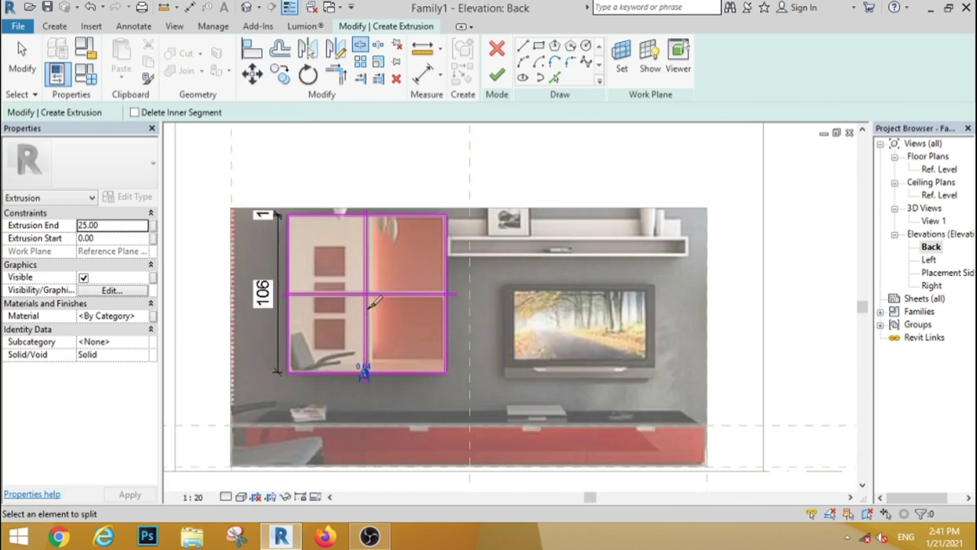
pyautogui.scroll(2, 374, 302)
pyautogui.scroll(2, 386, 317)
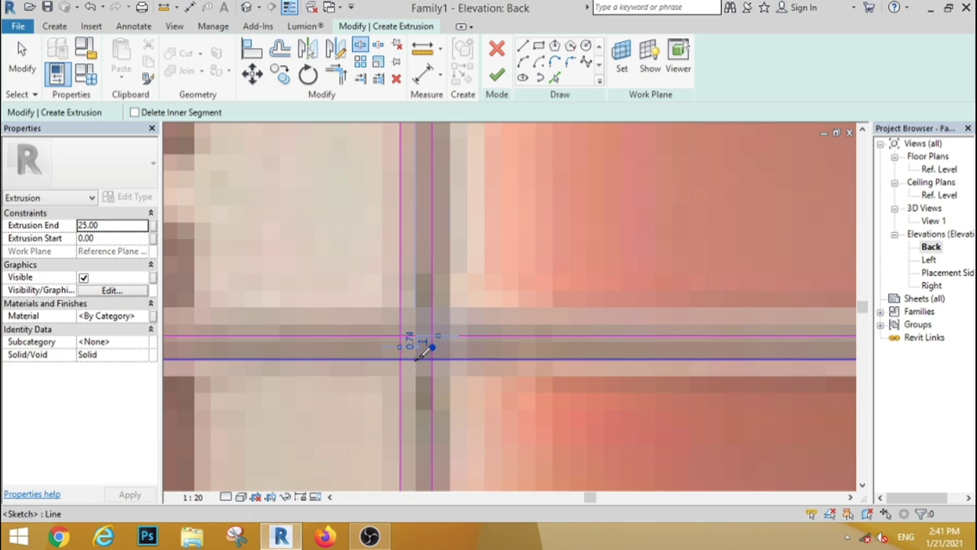
pyautogui.click(416, 359)
# - Trim the lower-middle and top-left frame junctions into clean corners
pyautogui.click(340, 77)
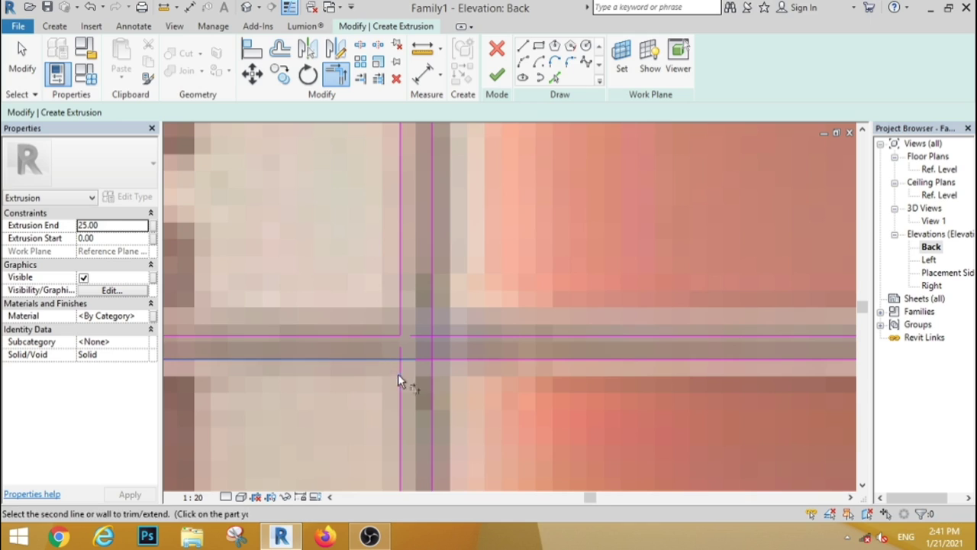
pyautogui.click(443, 336)
pyautogui.click(432, 313)
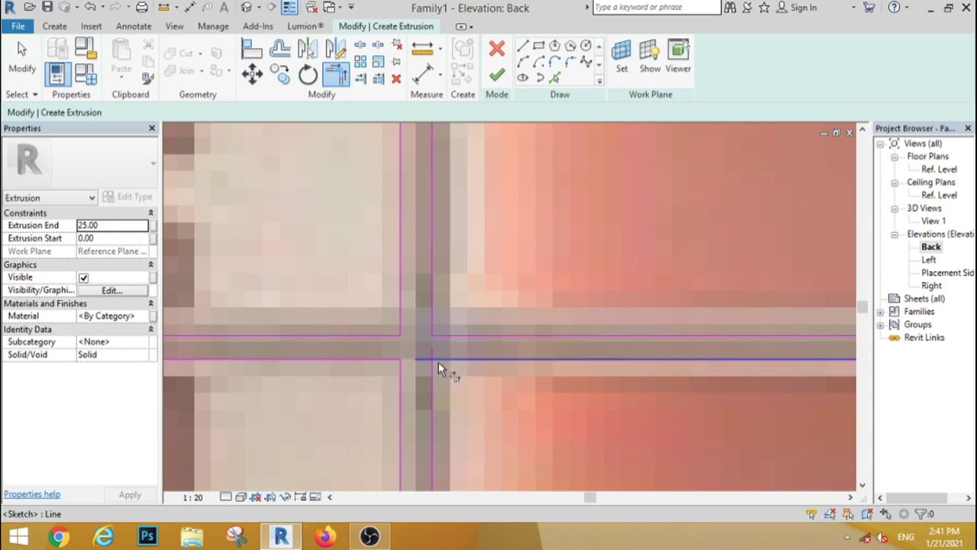
pyautogui.scroll(-1, 430, 369)
pyautogui.scroll(-3, 389, 304)
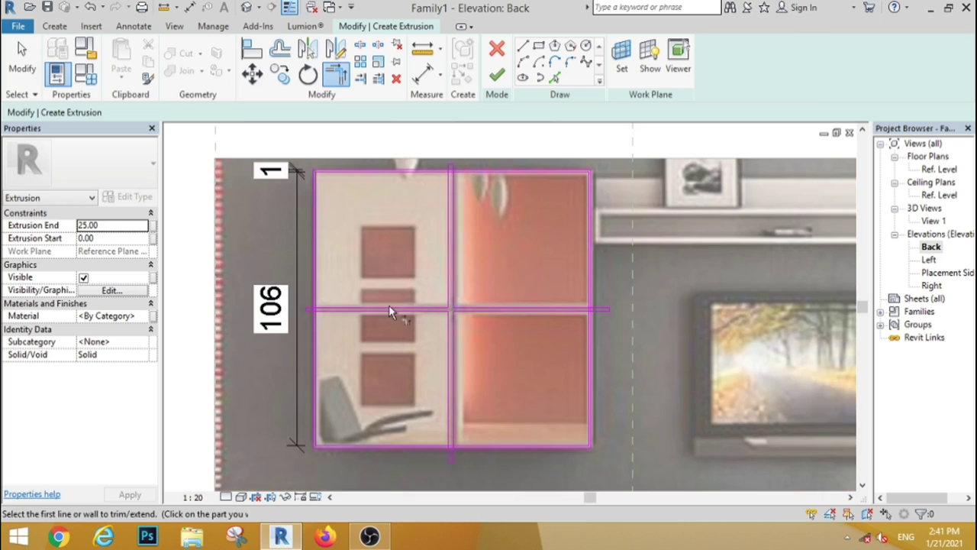
pyautogui.scroll(4, 332, 311)
pyautogui.scroll(1, 364, 326)
pyautogui.click(364, 326)
pyautogui.click(335, 347)
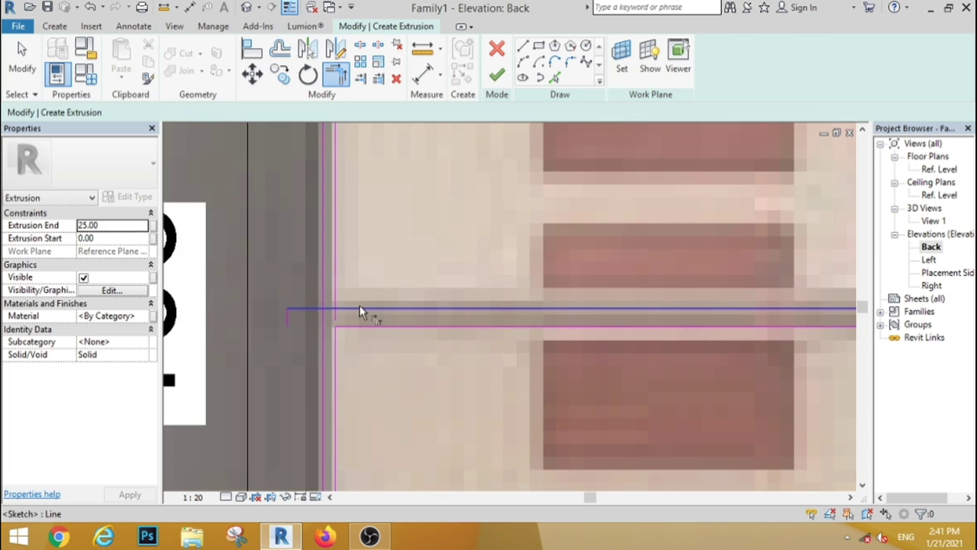
pyautogui.click(337, 287)
pyautogui.scroll(-3, 362, 203)
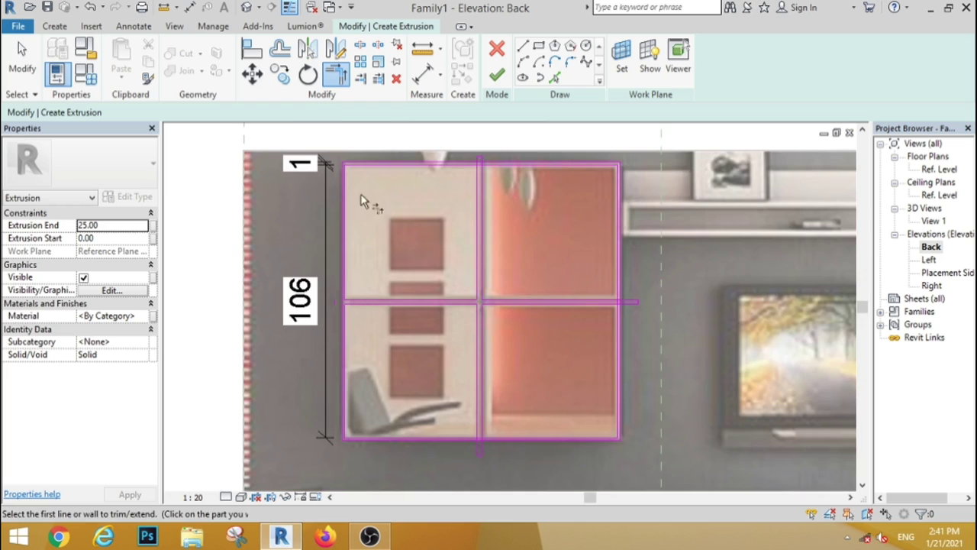
pyautogui.scroll(2, 352, 161)
pyautogui.scroll(2, 315, 167)
pyautogui.scroll(-3, 458, 155)
pyautogui.scroll(2, 464, 154)
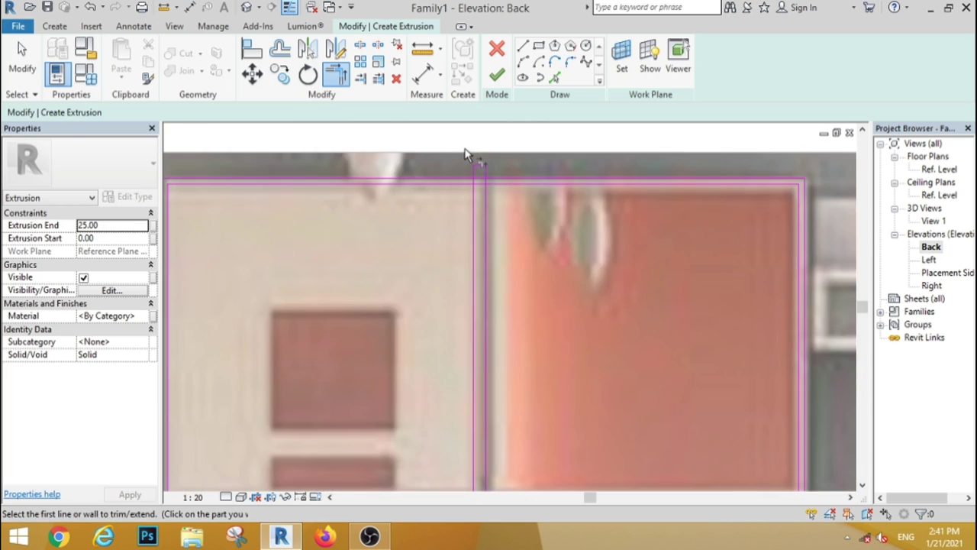
pyautogui.scroll(2, 465, 222)
# - Trim the remaining top, right and bottom junctions, removing the horizontal overhangs
pyautogui.click(467, 223)
pyautogui.click(482, 237)
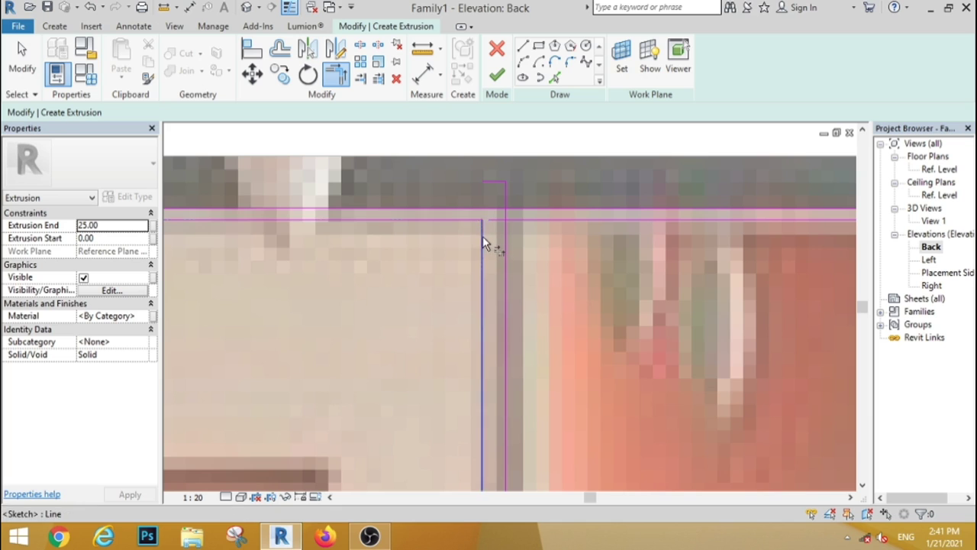
pyautogui.click(523, 221)
pyautogui.click(503, 240)
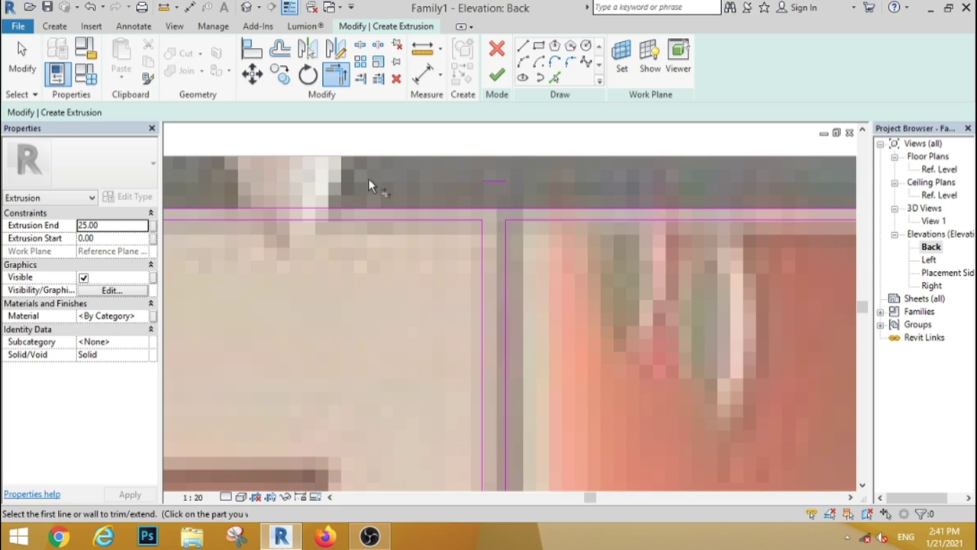
pyautogui.scroll(-3, 369, 178)
pyautogui.scroll(2, 471, 277)
pyautogui.scroll(4, 531, 327)
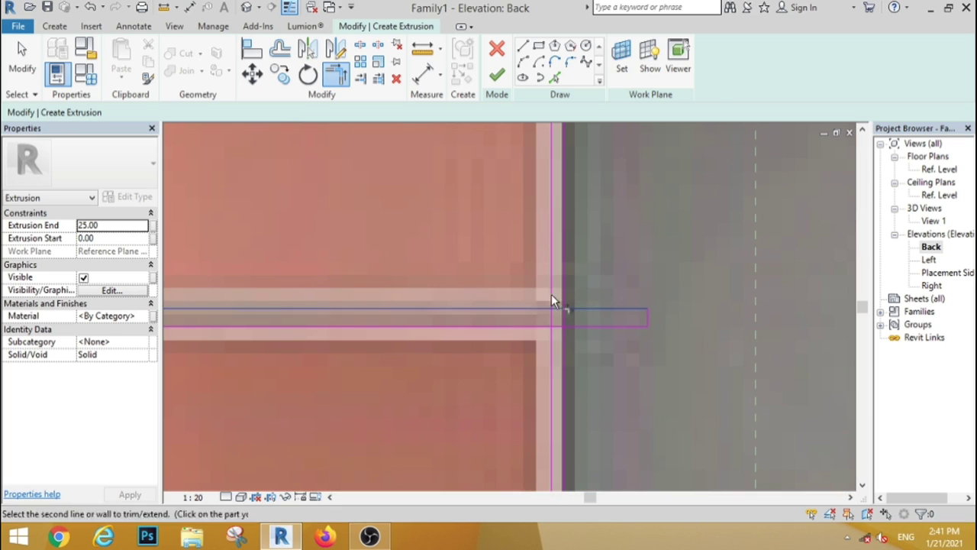
pyautogui.click(540, 327)
pyautogui.click(550, 338)
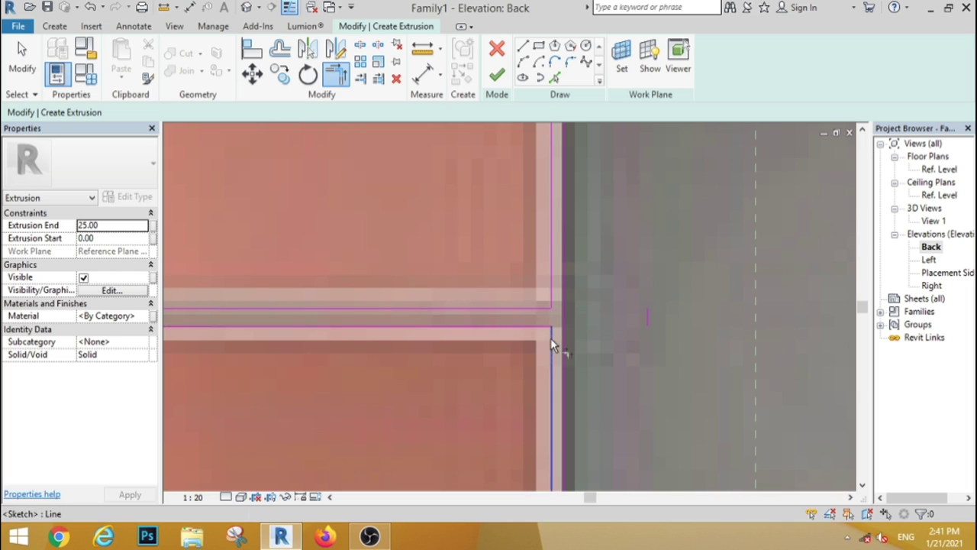
pyautogui.scroll(-3, 504, 240)
pyautogui.scroll(-2, 423, 357)
pyautogui.scroll(2, 423, 357)
pyautogui.scroll(3, 386, 372)
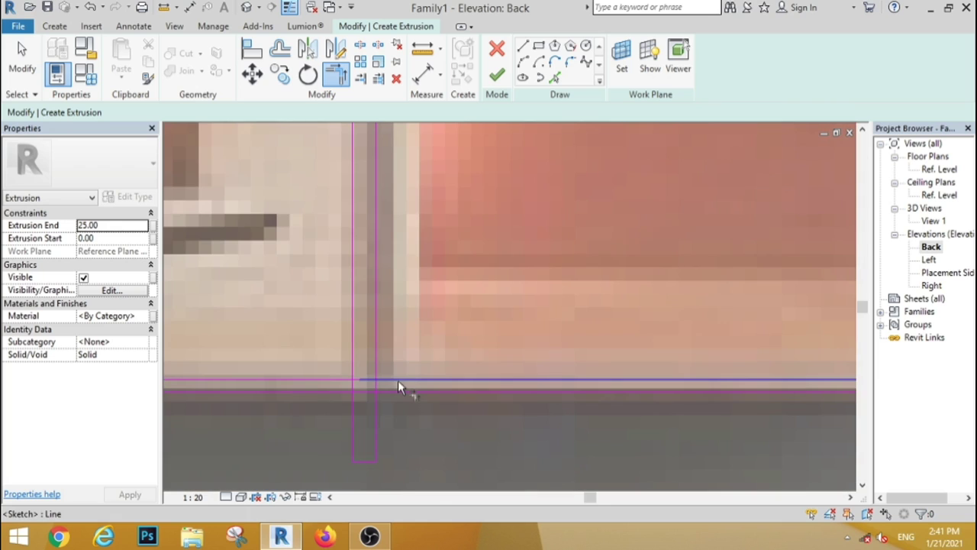
pyautogui.click(398, 378)
pyautogui.click(374, 362)
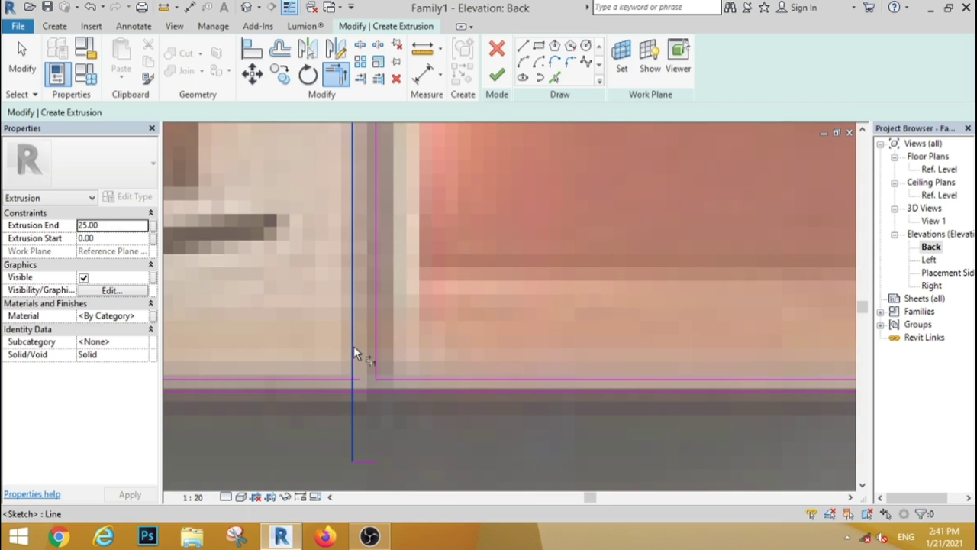
pyautogui.click(338, 380)
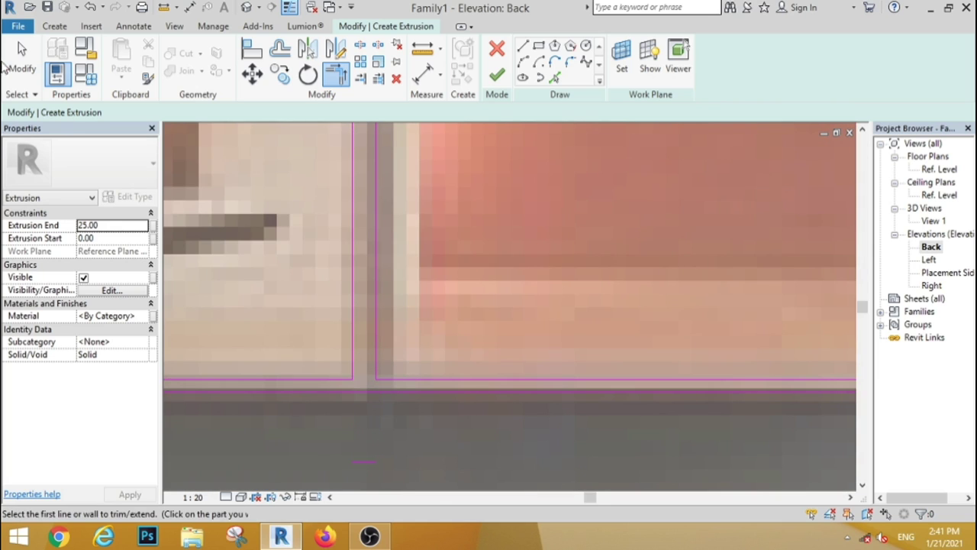
# - Nudge the two selected vertical sketch lines slightly to the right
pyautogui.press('Escape')
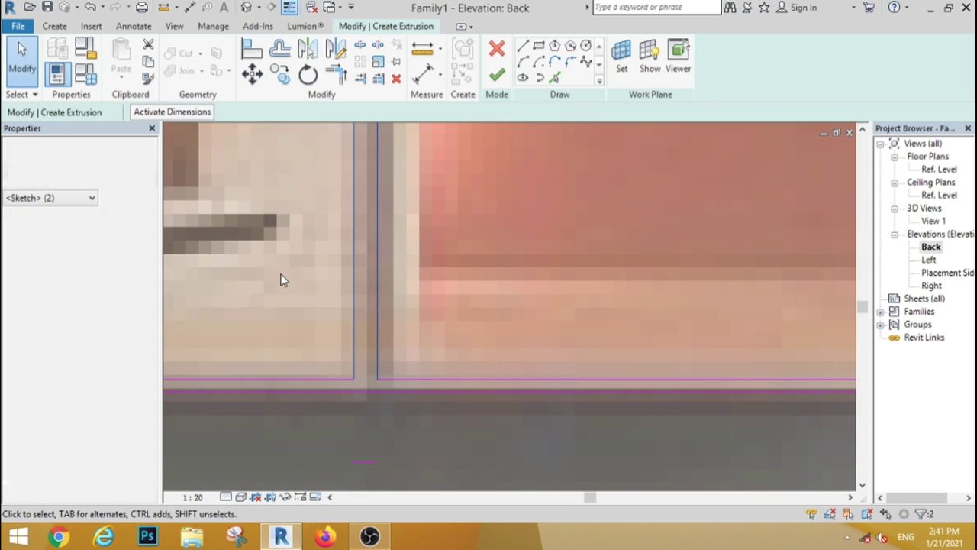
pyautogui.press('Right')
pyautogui.press('Right')
pyautogui.press('Right')
pyautogui.press('Right')
pyautogui.press('Right')
pyautogui.press('Right')
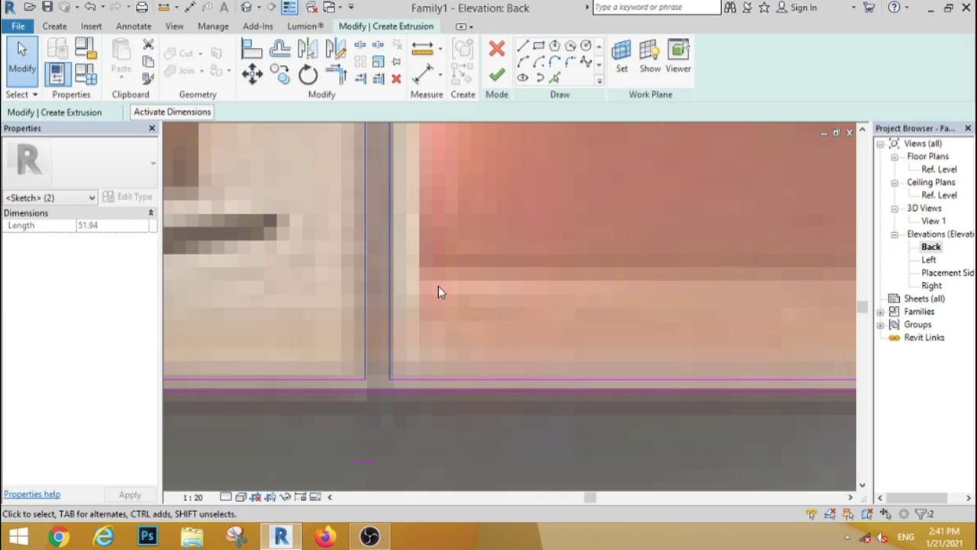
pyautogui.press('Escape')
# - Check the small stray sketch lines around the frame for leftovers
pyautogui.scroll(-2, 436, 261)
pyautogui.scroll(-2, 428, 322)
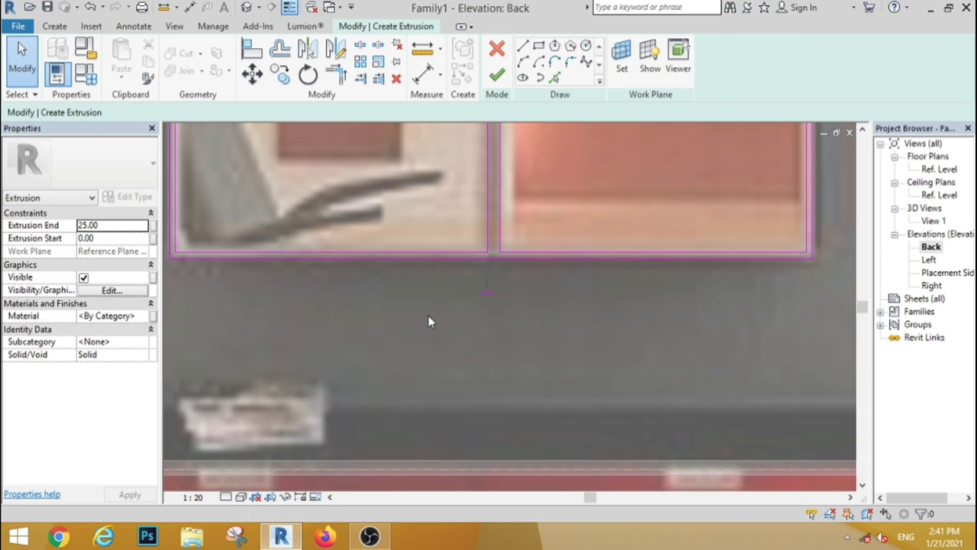
pyautogui.moveTo(303, 134); pyautogui.dragTo(504, 305)
pyautogui.press('Escape')
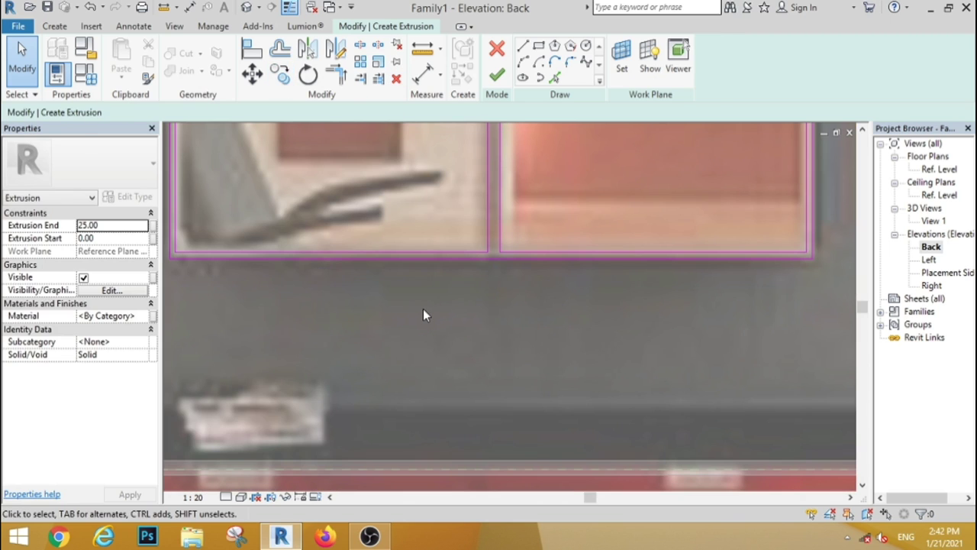
pyautogui.scroll(-1, 419, 321)
pyautogui.scroll(-3, 415, 334)
pyautogui.scroll(5, 341, 201)
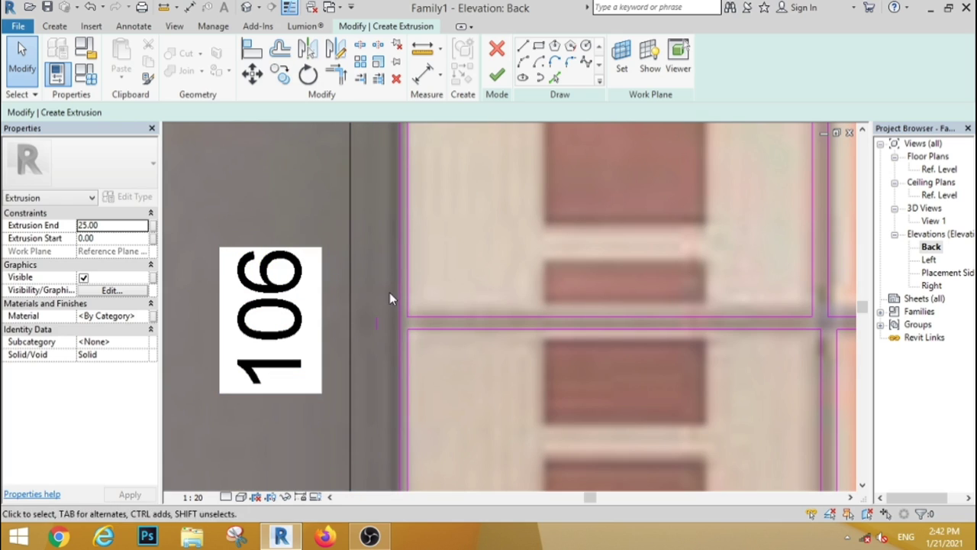
pyautogui.click(376, 325)
pyautogui.press('Escape')
pyautogui.scroll(-3, 386, 298)
pyautogui.scroll(2, 448, 236)
pyautogui.scroll(3, 484, 284)
pyautogui.scroll(1, 510, 301)
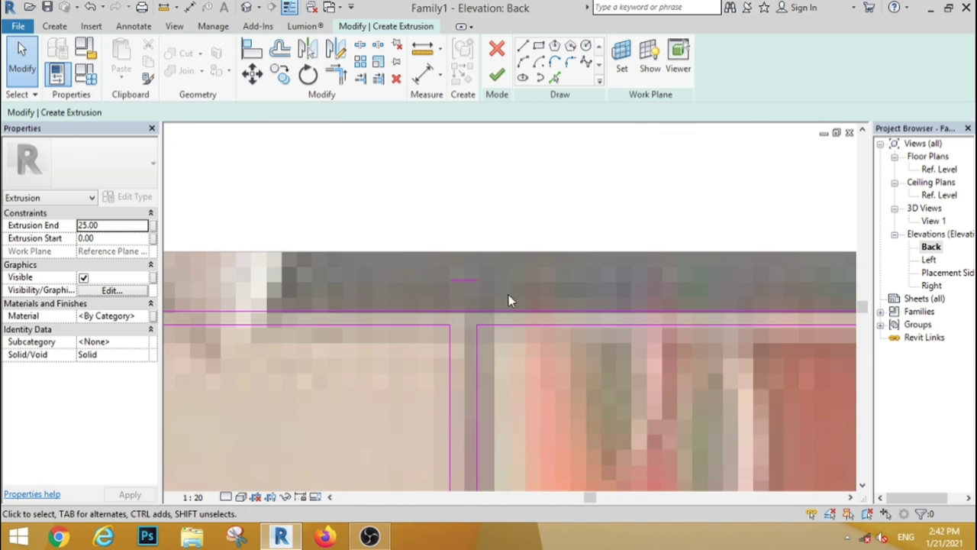
pyautogui.click(454, 288)
pyautogui.press('Escape')
pyautogui.scroll(-3, 264, 181)
pyautogui.scroll(3, 522, 422)
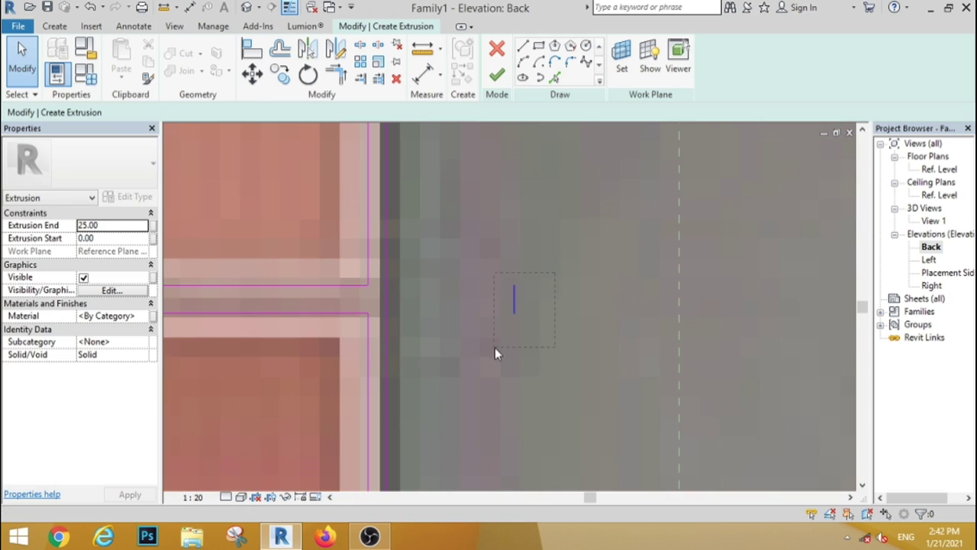
pyautogui.click(514, 295)
pyautogui.press('Escape')
# - Finish the sketch into the frame extrusion and check it against the reference picture
pyautogui.click(497, 74)
pyautogui.click(503, 308)
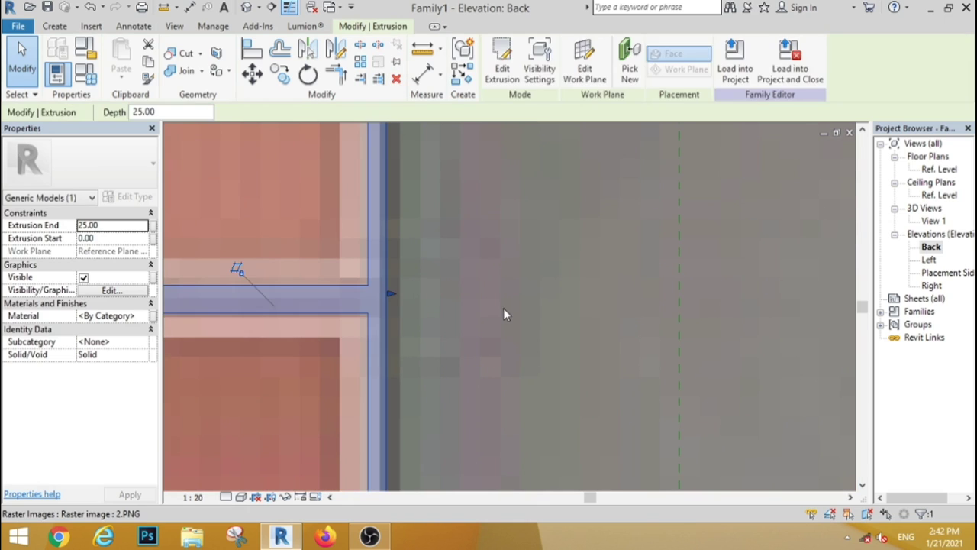
pyautogui.click(371, 298)
pyautogui.scroll(-3, 452, 253)
pyautogui.scroll(-2, 419, 203)
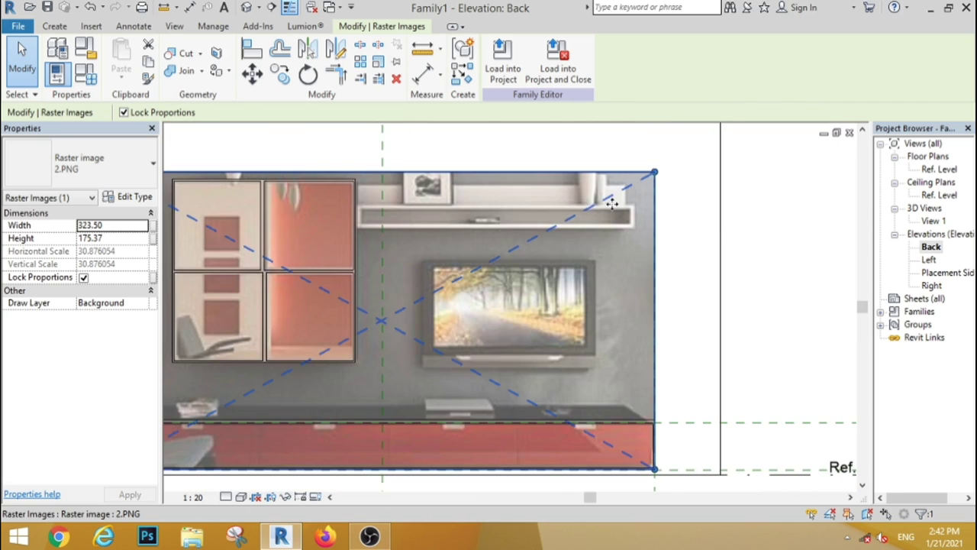
pyautogui.scroll(2, 614, 202)
pyautogui.click(54, 26)
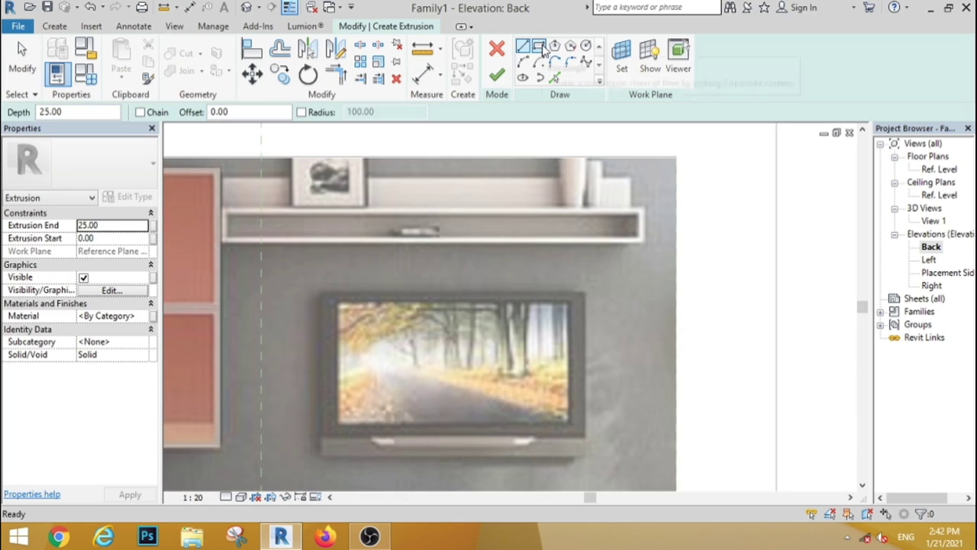
# - Sketch a rectangle over the wall shelf and finish it as a solid extrusion
pyautogui.click(538, 46)
pyautogui.click(223, 180)
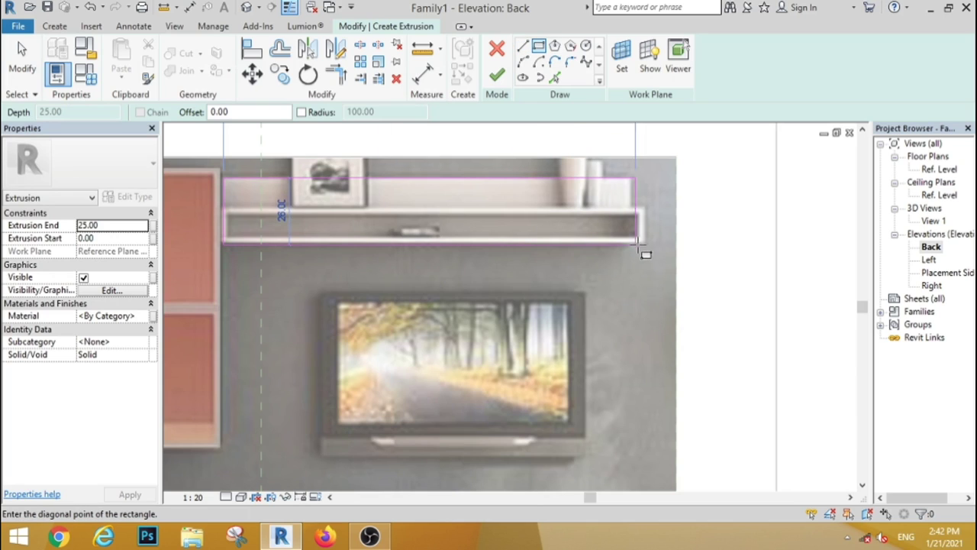
pyautogui.click(646, 244)
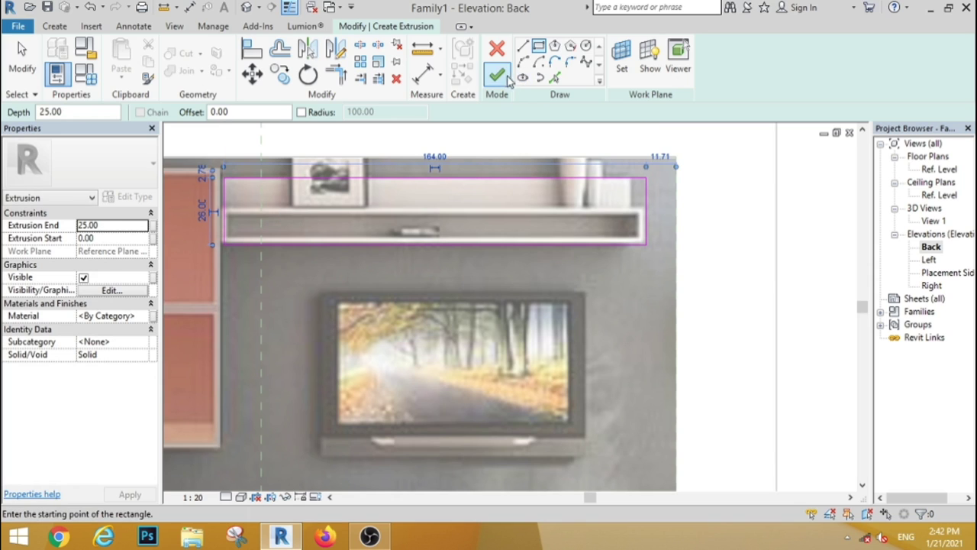
pyautogui.click(497, 74)
# - Redraw the shelf in a new extrusion and finish it 164 wide and 25 deep
pyautogui.click(54, 26)
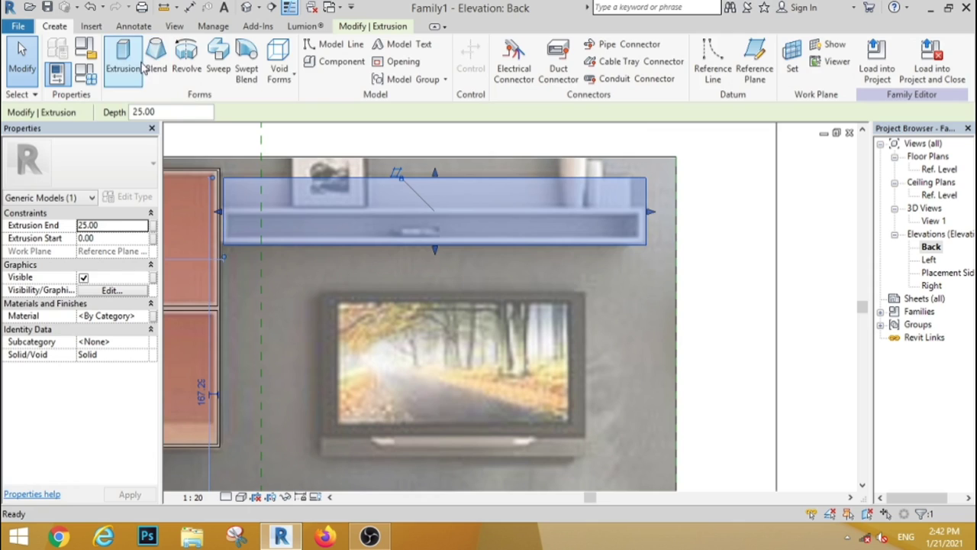
pyautogui.click(122, 50)
pyautogui.click(538, 46)
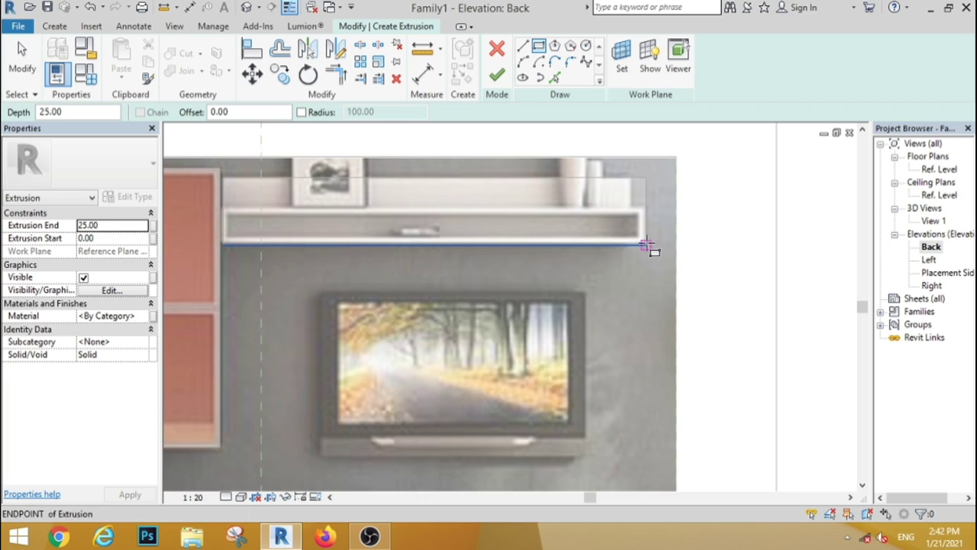
pyautogui.click(646, 244)
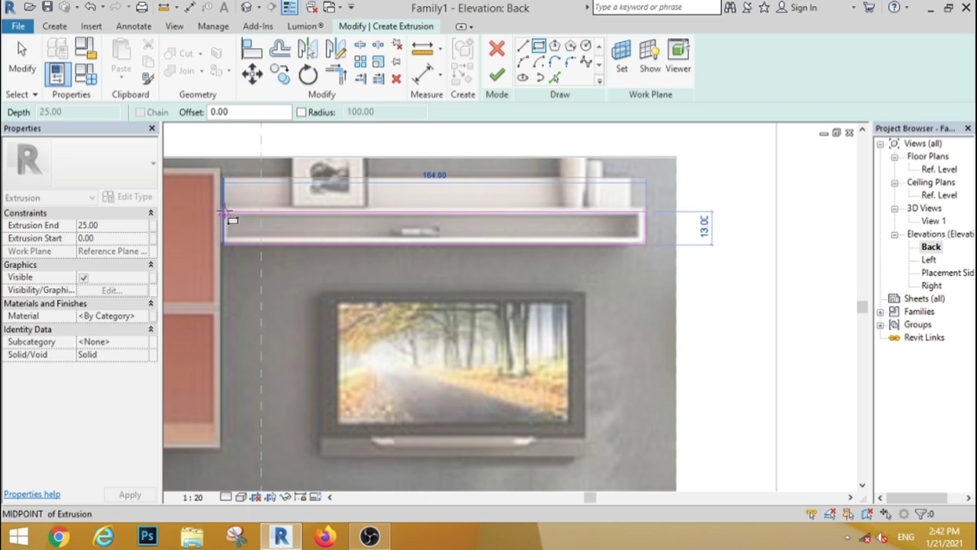
pyautogui.click(224, 212)
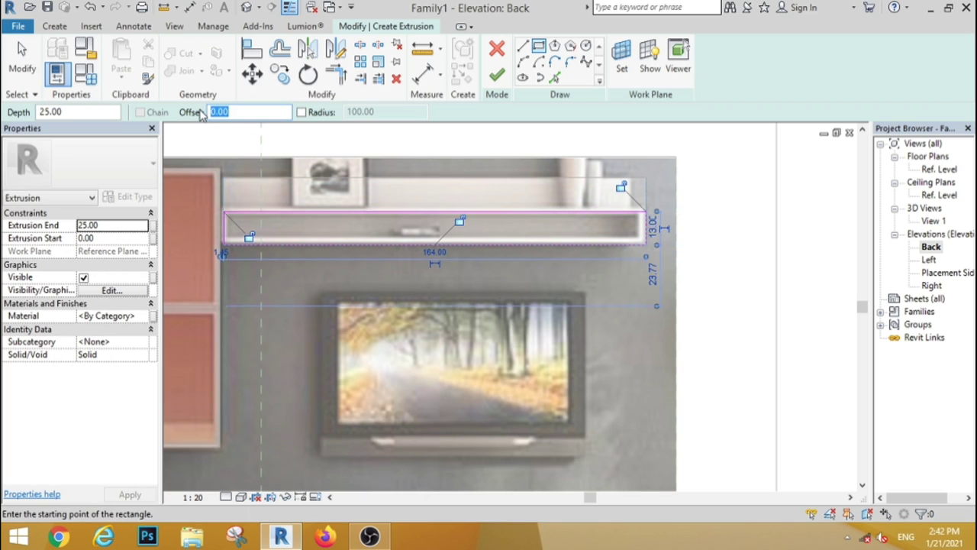
pyautogui.write('1')
pyautogui.click(224, 213)
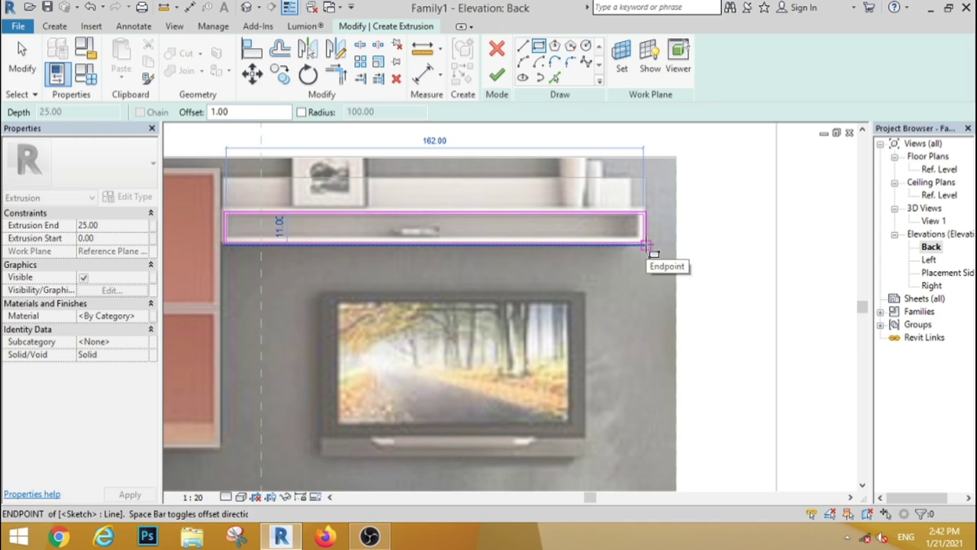
pyautogui.click(646, 244)
pyautogui.click(497, 77)
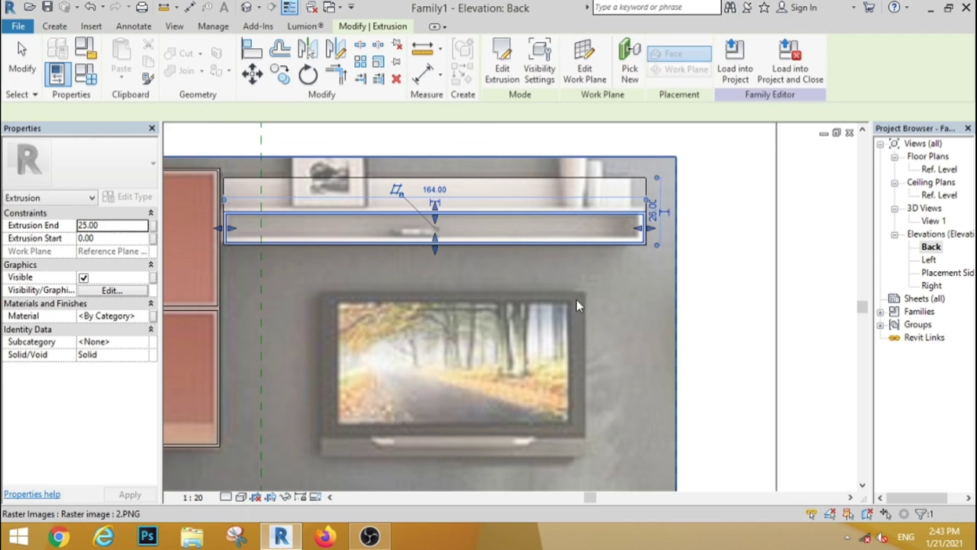
pyautogui.click(577, 299)
# - Start a new extrusion and draw the 106 × 56 outer rectangle around the TV
pyautogui.scroll(-2, 471, 350)
pyautogui.scroll(1, 471, 350)
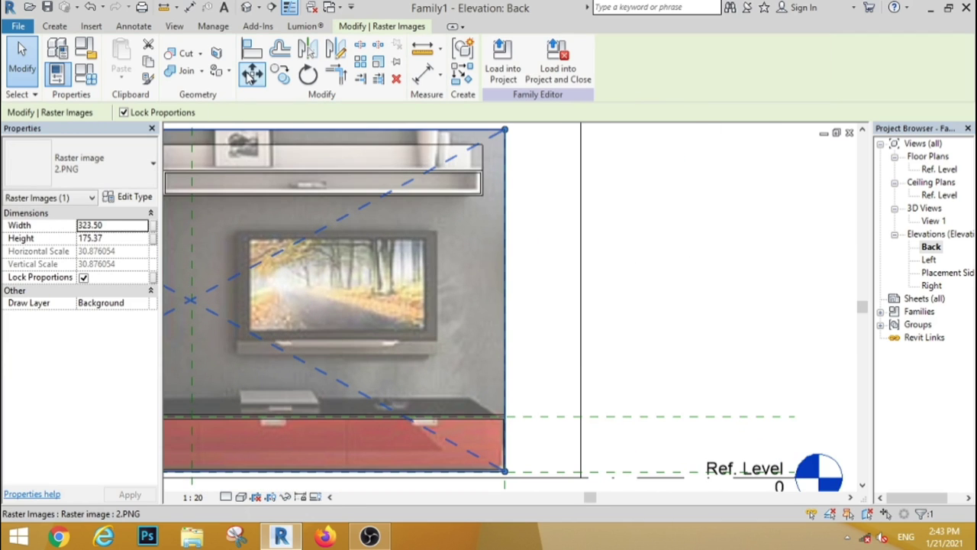
pyautogui.click(54, 26)
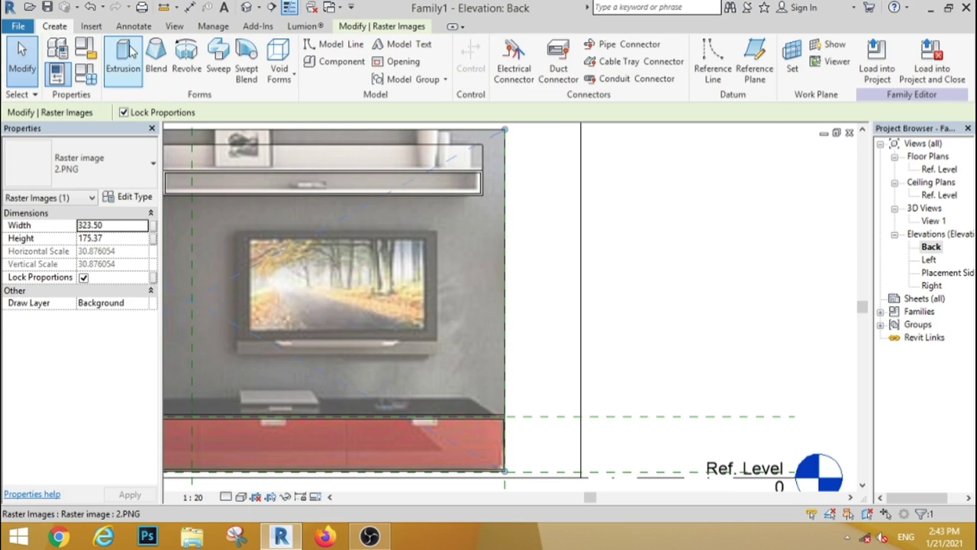
pyautogui.click(122, 53)
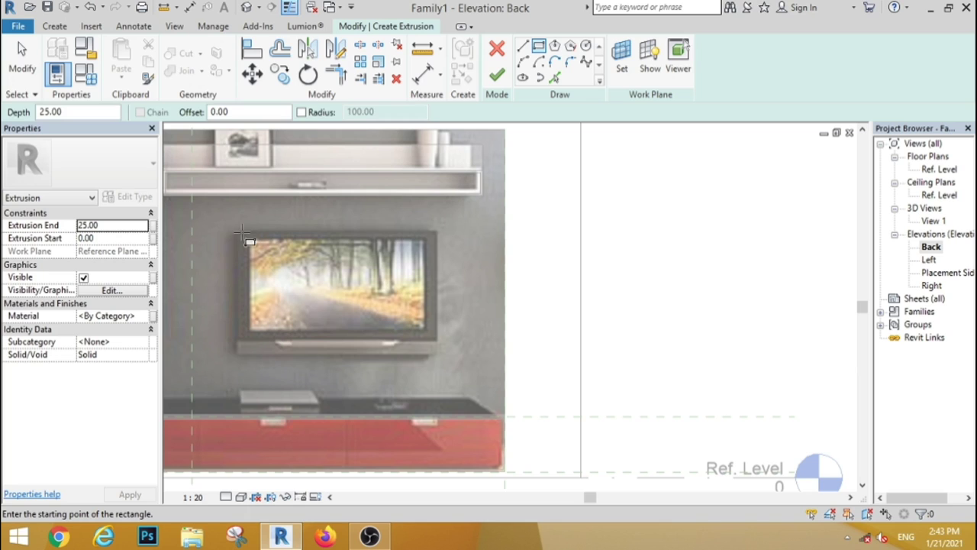
pyautogui.click(232, 231)
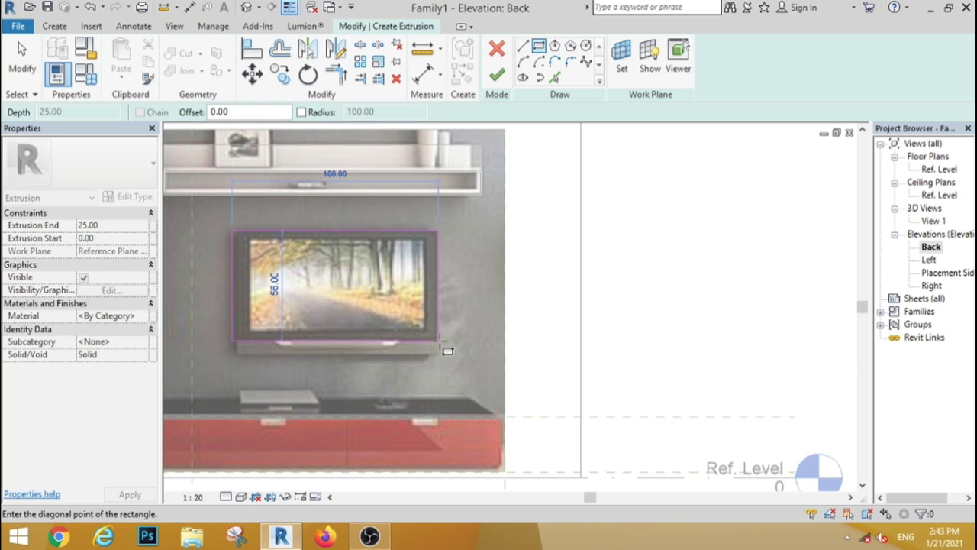
pyautogui.click(438, 341)
pyautogui.write('1.5')
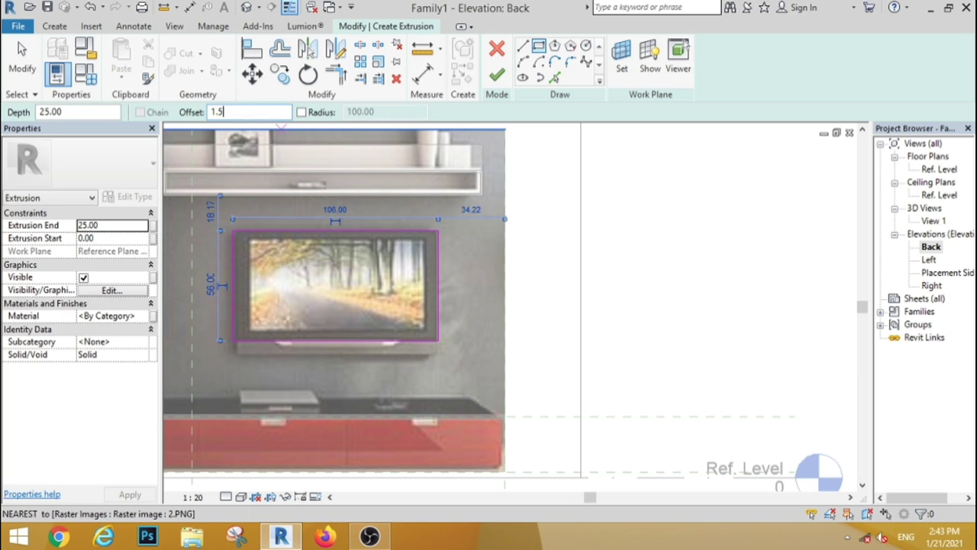
# - Draw the inner TV frame rectangle with a 1.5 offset
pyautogui.press('Return')
pyautogui.click(233, 232)
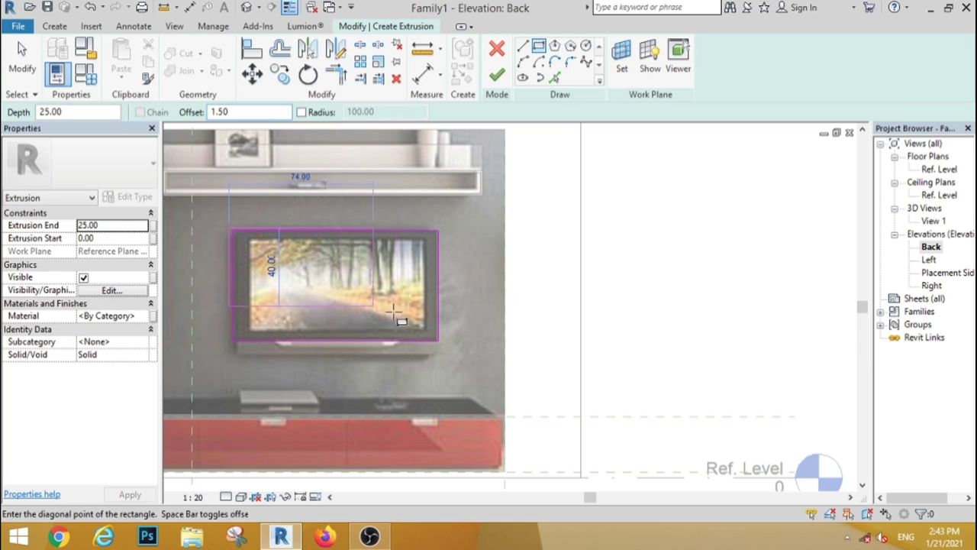
pyautogui.click(438, 341)
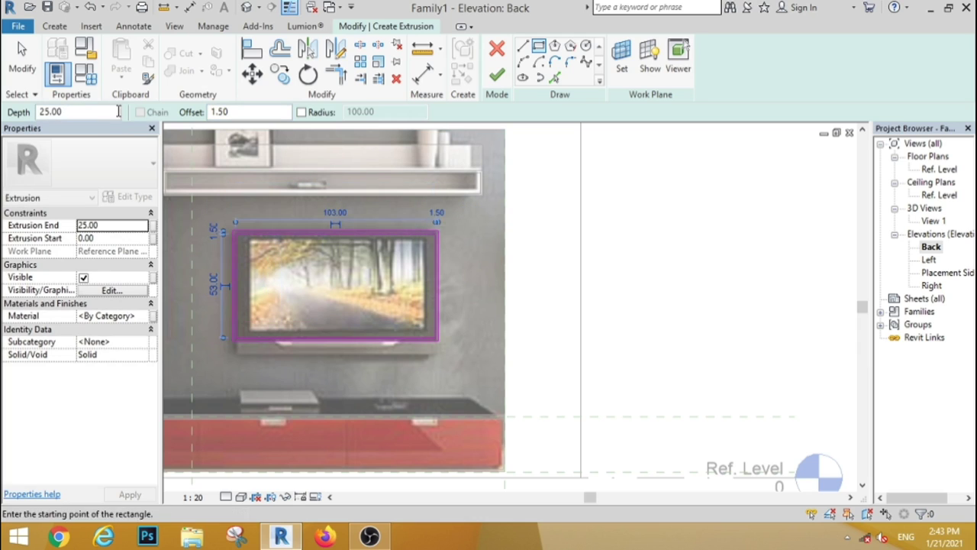
pyautogui.press('Escape')
pyautogui.scroll(-2, 589, 334)
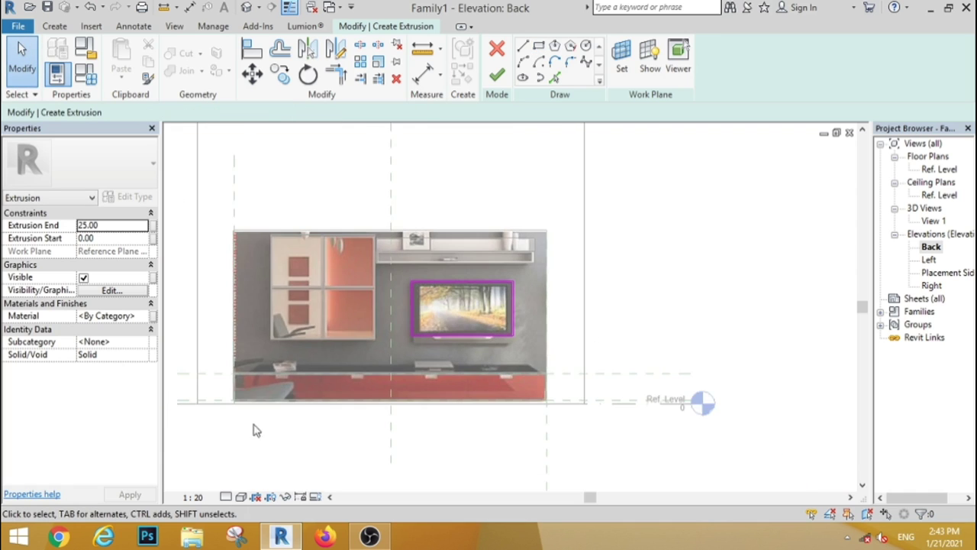
pyautogui.scroll(3, 253, 427)
pyautogui.scroll(2, 235, 392)
pyautogui.click(54, 28)
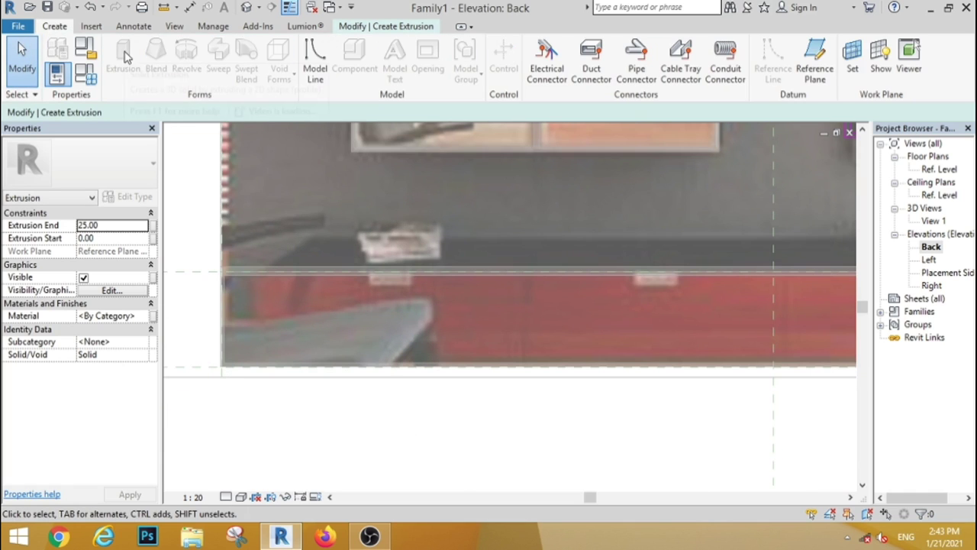
# - Finish the TV frame extrusion
pyautogui.click(359, 29)
pyautogui.click(497, 76)
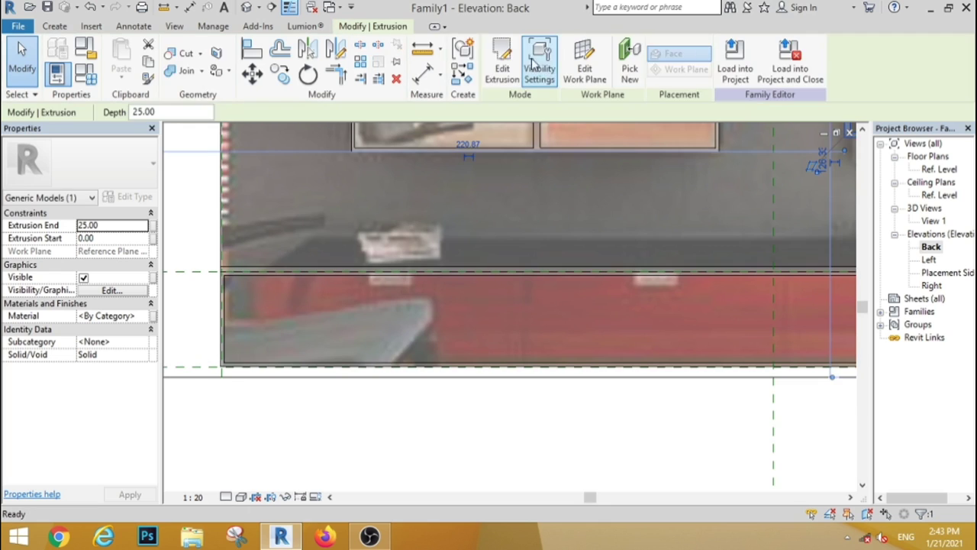
pyautogui.click(54, 26)
# - Start a new extrusion with a 323.50 × 26.79 rectangle along the cabinet base and browse materials
pyautogui.click(136, 57)
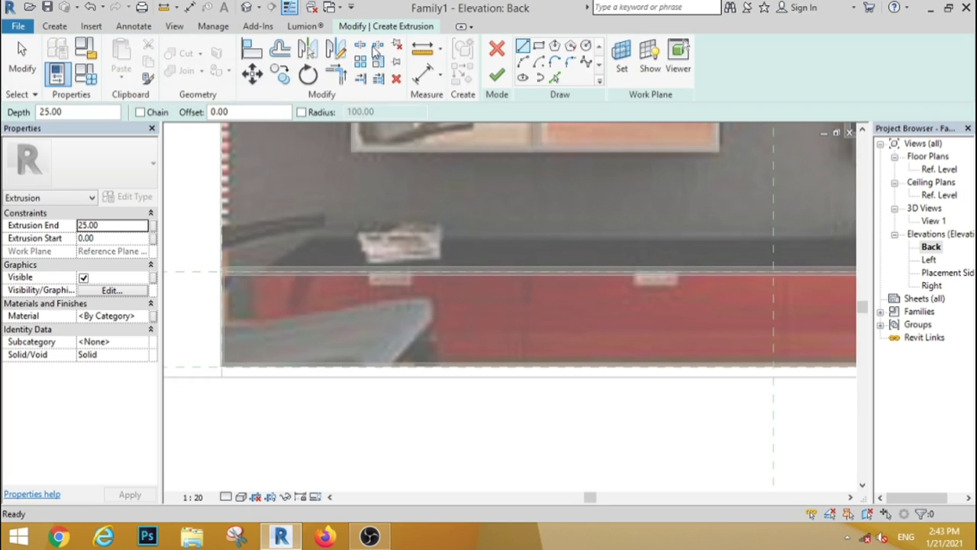
pyautogui.click(538, 46)
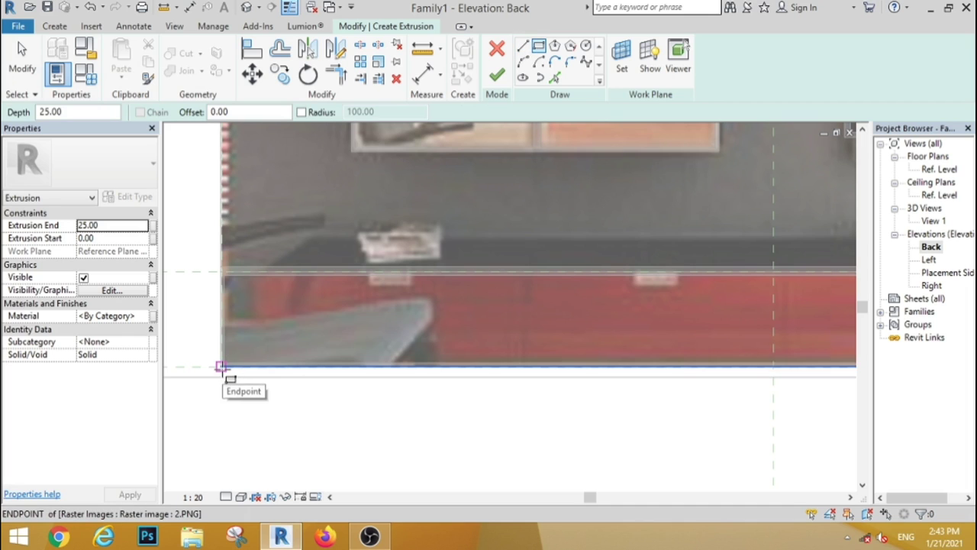
pyautogui.click(221, 366)
pyautogui.scroll(-2, 190, 329)
pyautogui.scroll(-2, 198, 336)
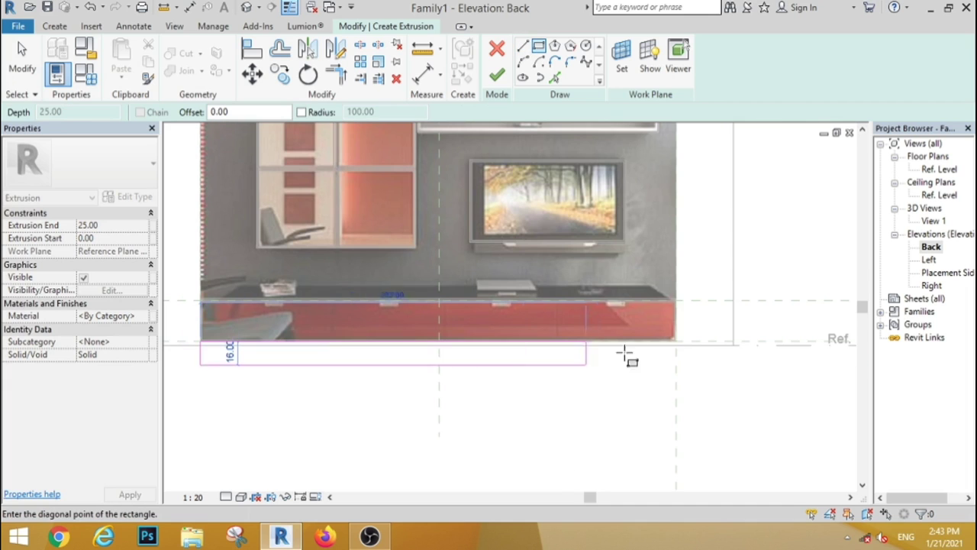
pyautogui.click(676, 346)
pyautogui.click(145, 319)
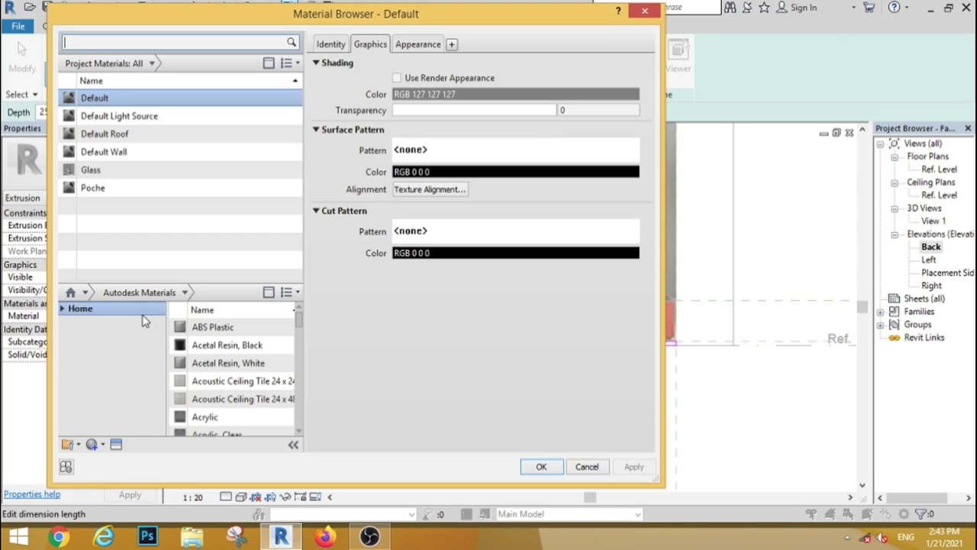
# - Pick Acetal Resin, Black from the material library and dismiss the invalid-material warning
pyautogui.click(186, 292)
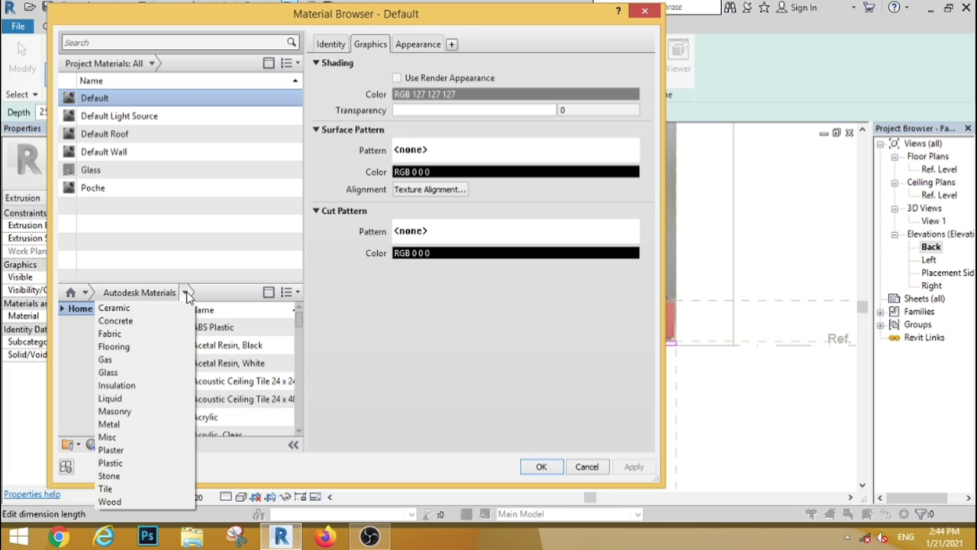
pyautogui.click(265, 348)
pyautogui.click(269, 345)
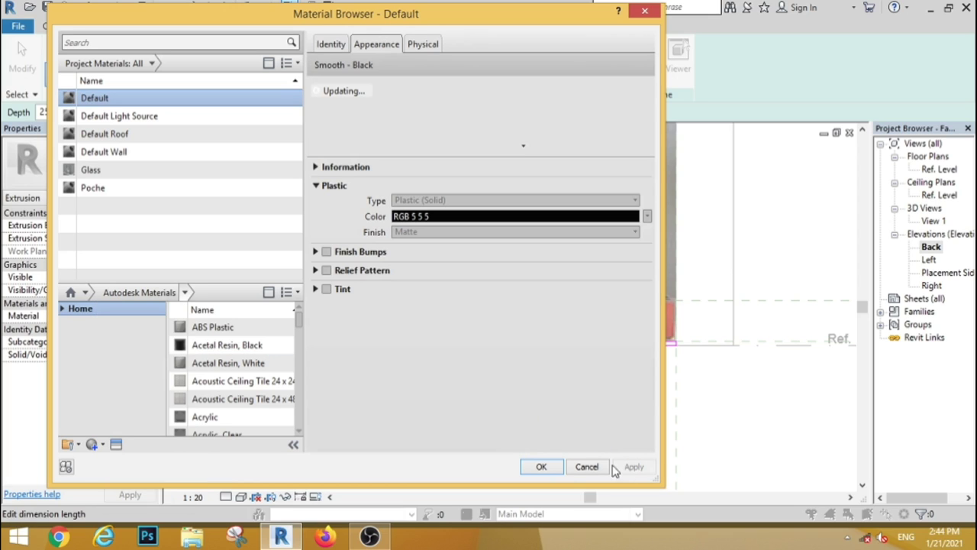
pyautogui.click(541, 467)
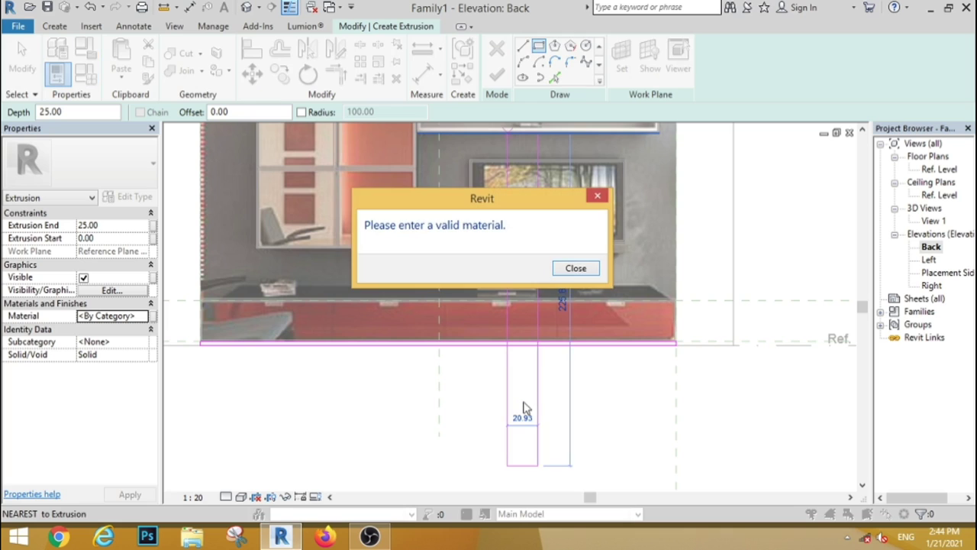
pyautogui.click(575, 269)
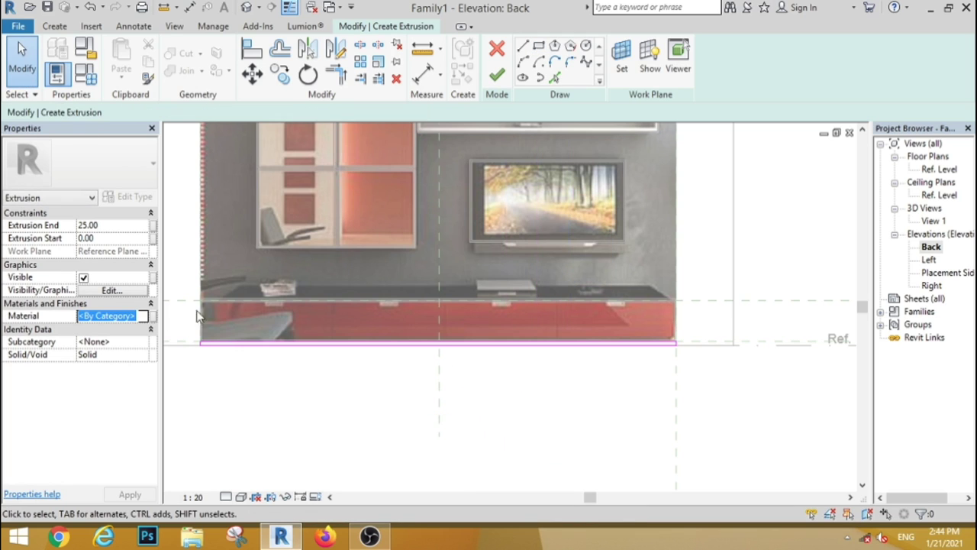
# - Add Acetal Resin, Black to the project and apply it to the base shelf extrusion
pyautogui.click(143, 316)
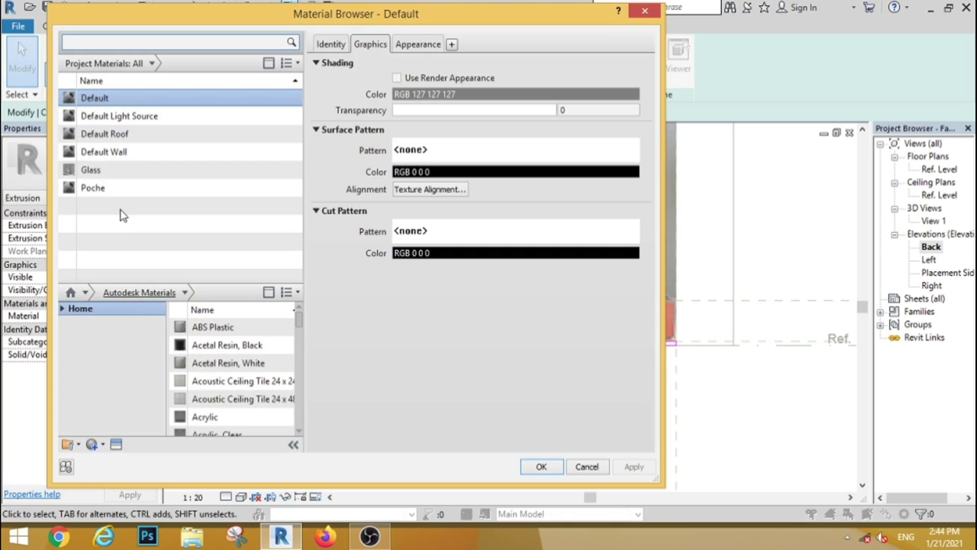
pyautogui.click(270, 345)
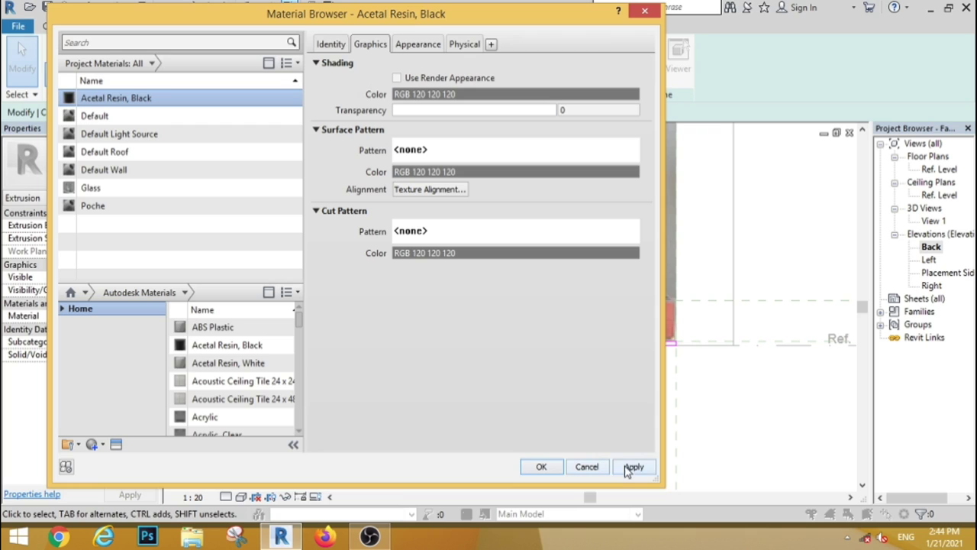
pyautogui.click(633, 467)
pyautogui.click(541, 467)
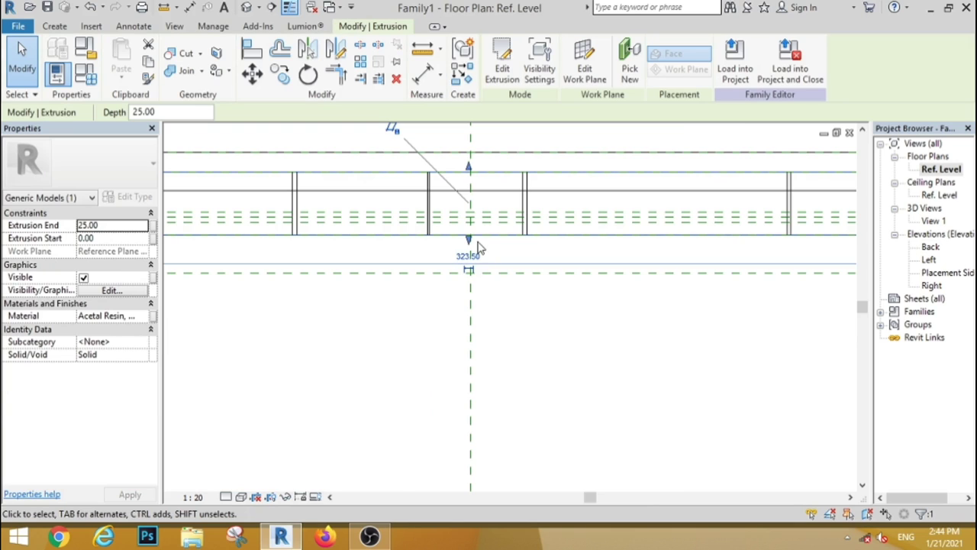
# - In the Ref. Level plan, extend the black shelf's front out to 40 and move its back face forward
pyautogui.moveTo(479, 247); pyautogui.dragTo(469, 276)
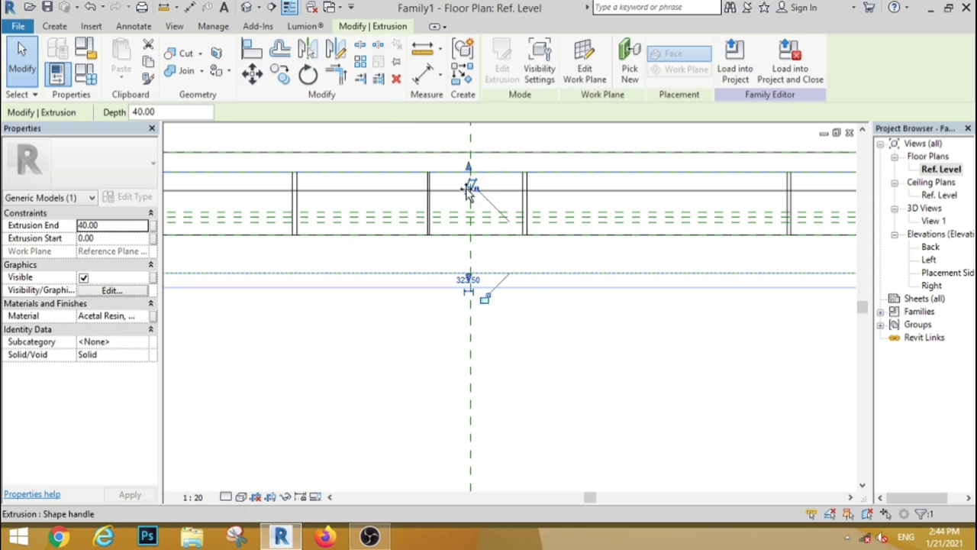
pyautogui.moveTo(469, 169); pyautogui.dragTo(469, 219)
pyautogui.click(517, 385)
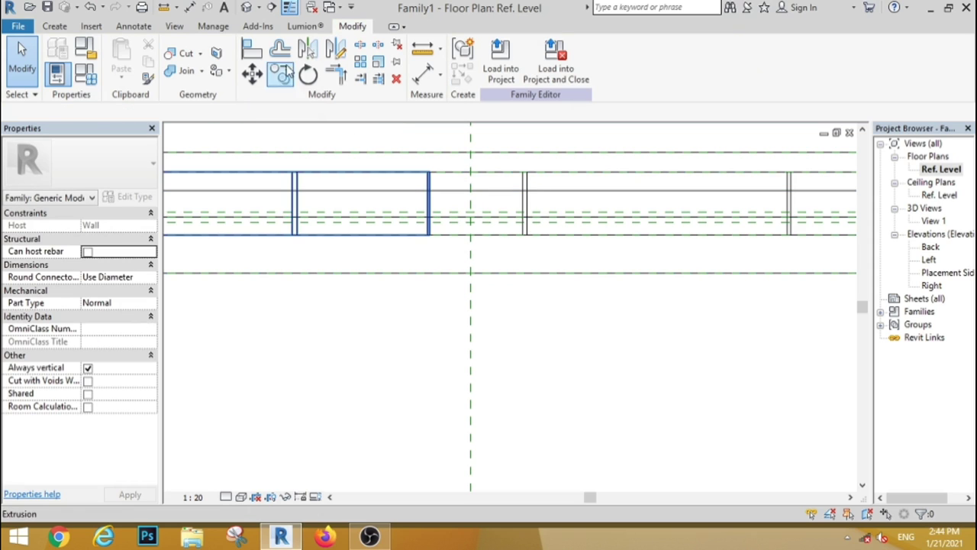
# - Check the projecting shelf in a 3D view, then return to the Back elevation
pyautogui.press('3')
pyautogui.press('d')
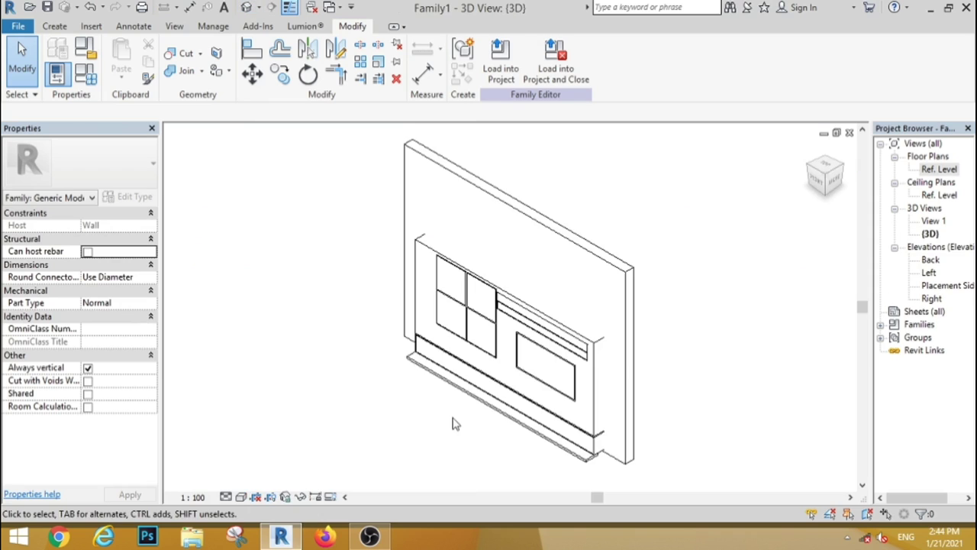
pyautogui.scroll(3, 454, 419)
pyautogui.scroll(-3, 339, 326)
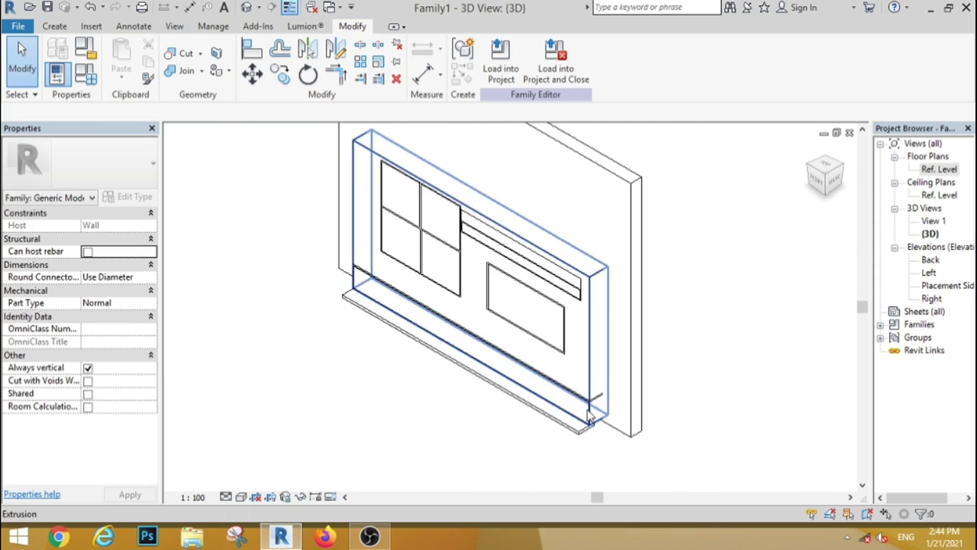
pyautogui.doubleClick(931, 259)
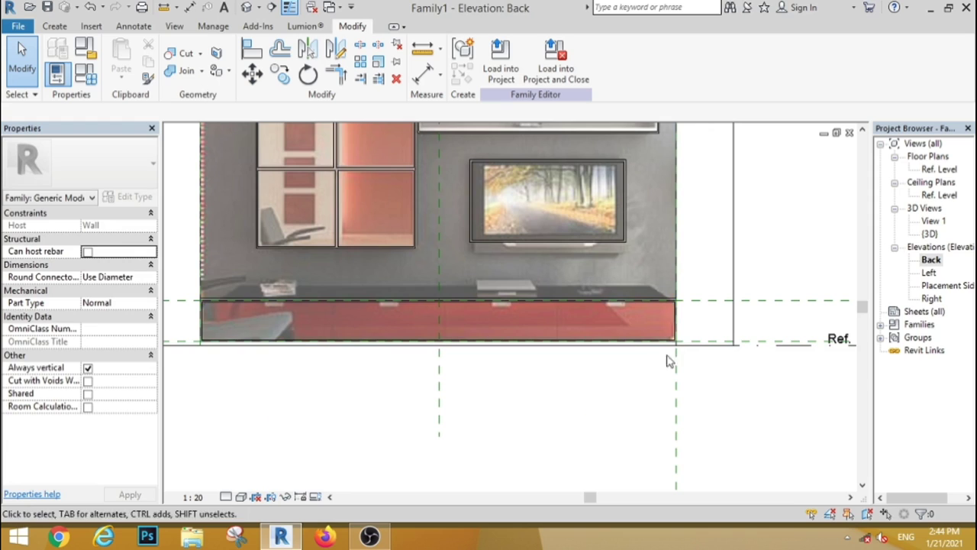
# - Pull the first cabinet extrusion's front out to 40 and push its back face forward to 20
pyautogui.click(646, 324)
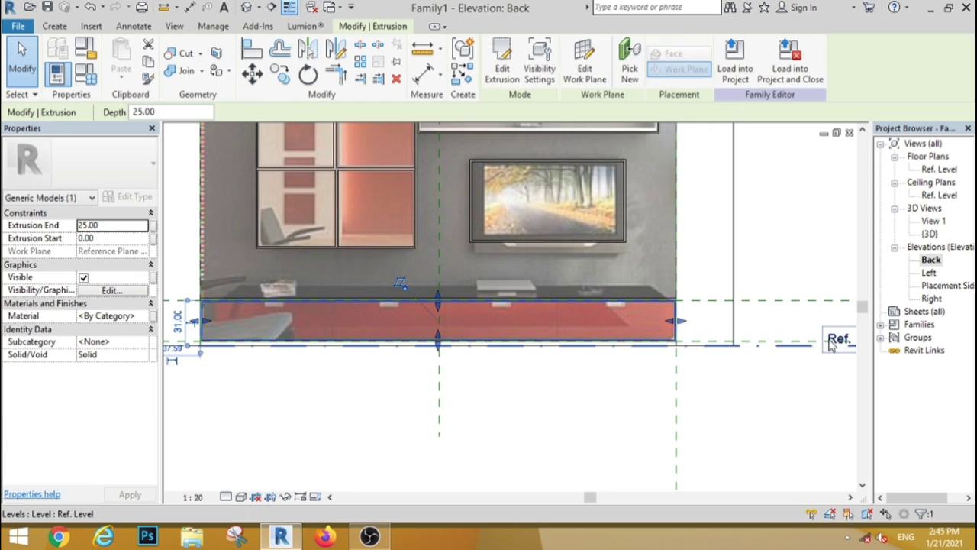
pyautogui.doubleClick(937, 169)
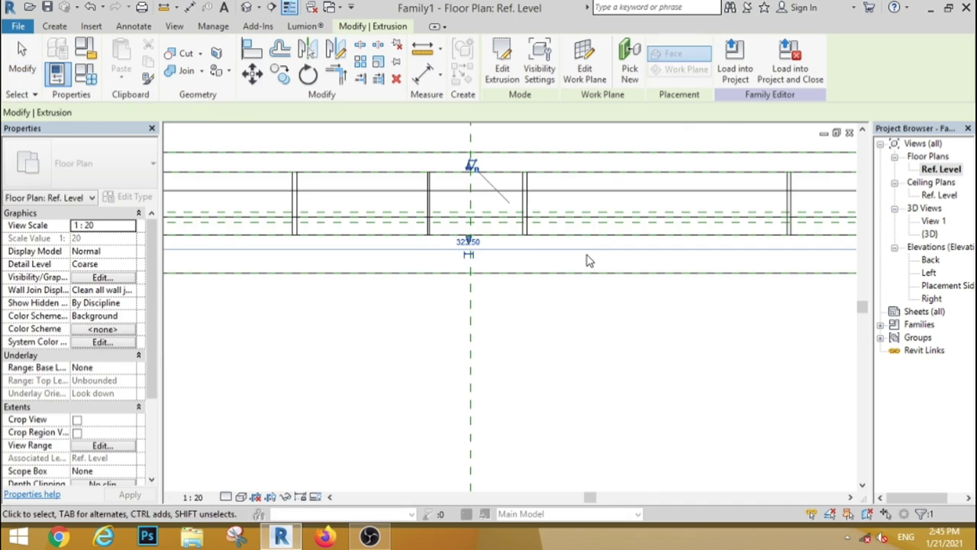
pyautogui.moveTo(515, 228); pyautogui.dragTo(511, 291)
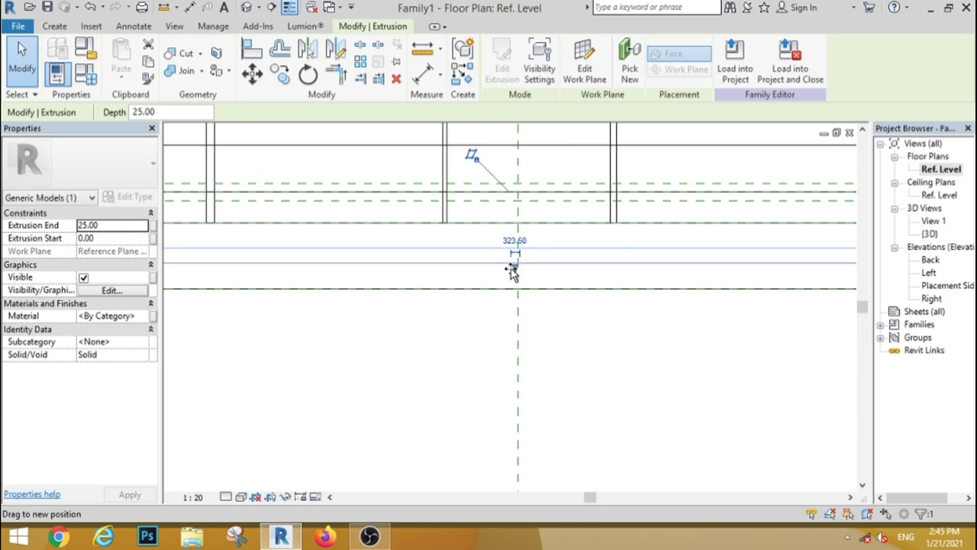
pyautogui.scroll(-3, 469, 213)
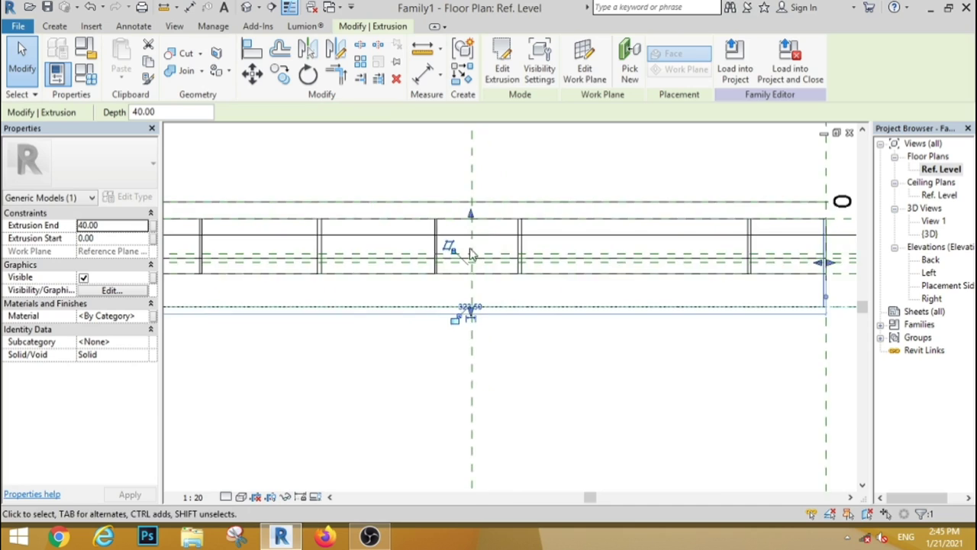
pyautogui.scroll(2, 476, 219)
pyautogui.moveTo(463, 221); pyautogui.dragTo(464, 282)
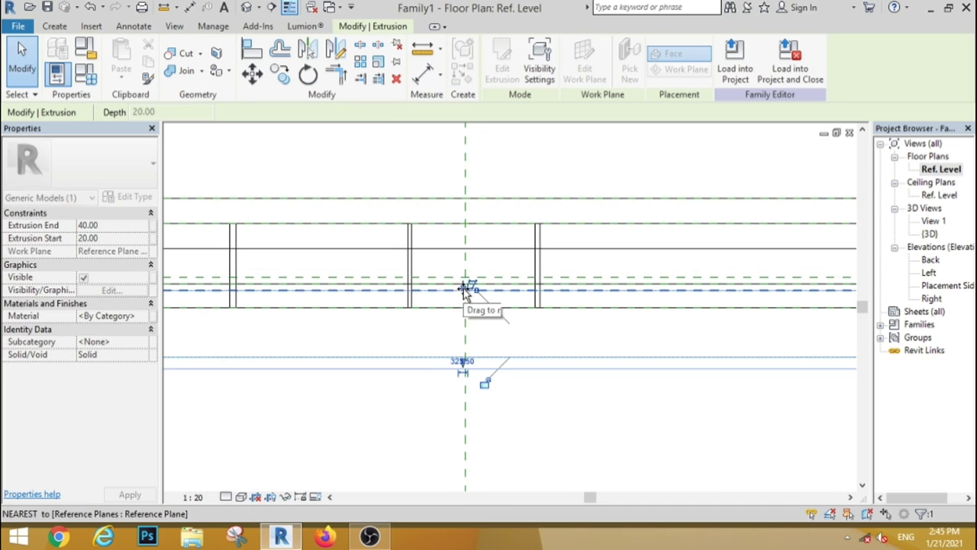
pyautogui.click(391, 432)
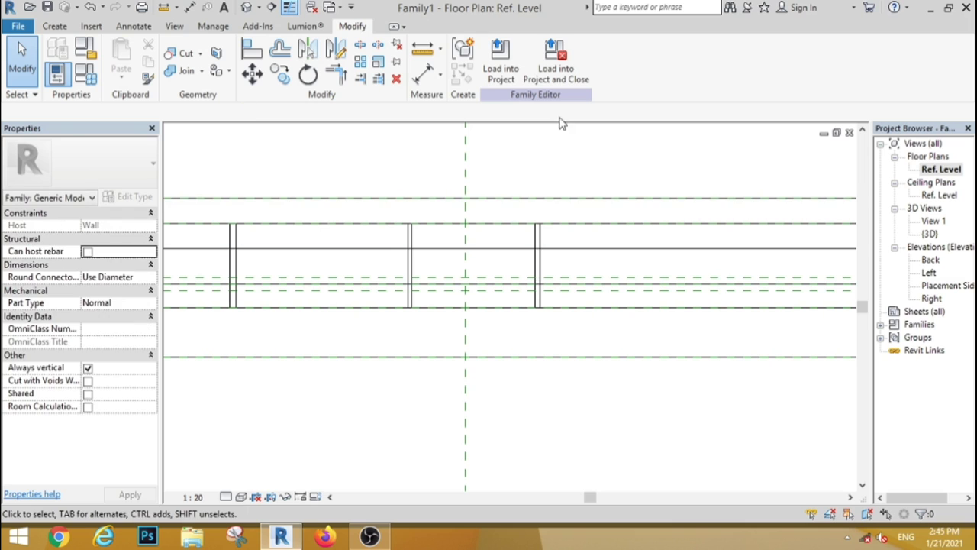
pyautogui.doubleClick(931, 260)
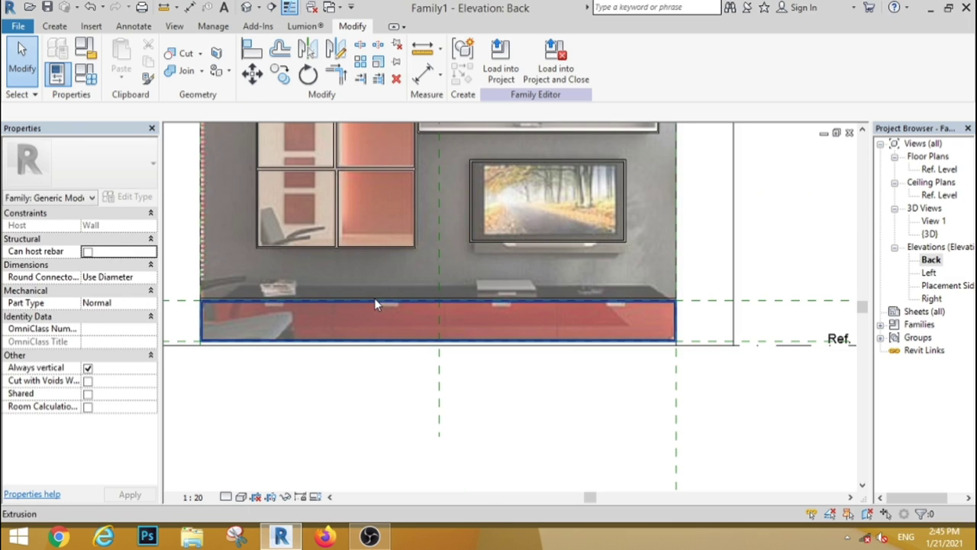
# - Extend the red base cabinet's front out to 40 and move its back face to 18
pyautogui.click(376, 302)
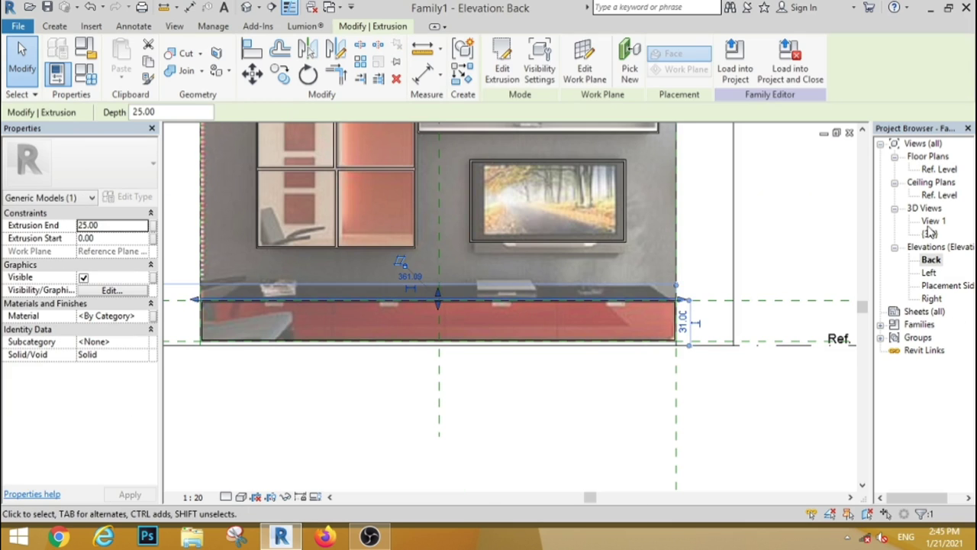
pyautogui.doubleClick(943, 169)
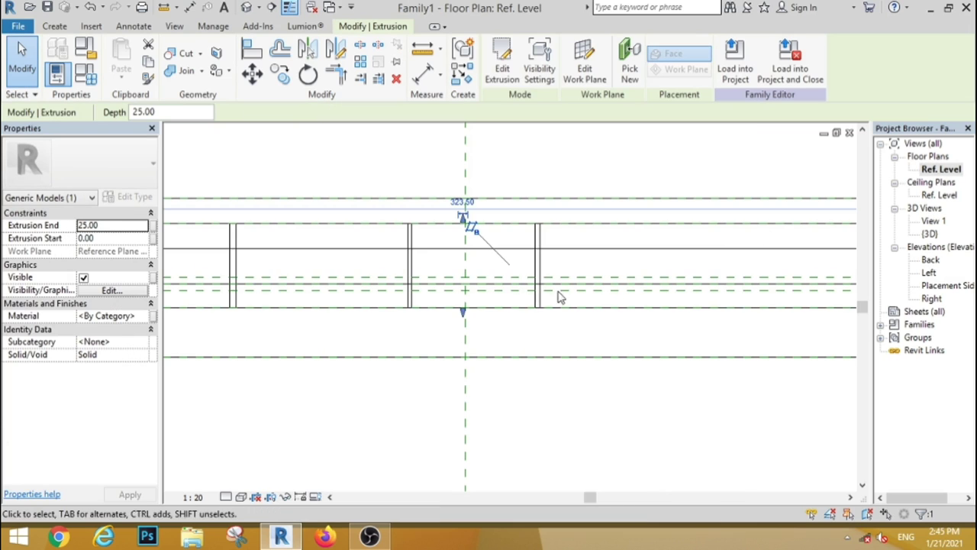
pyautogui.moveTo(462, 313); pyautogui.dragTo(461, 359)
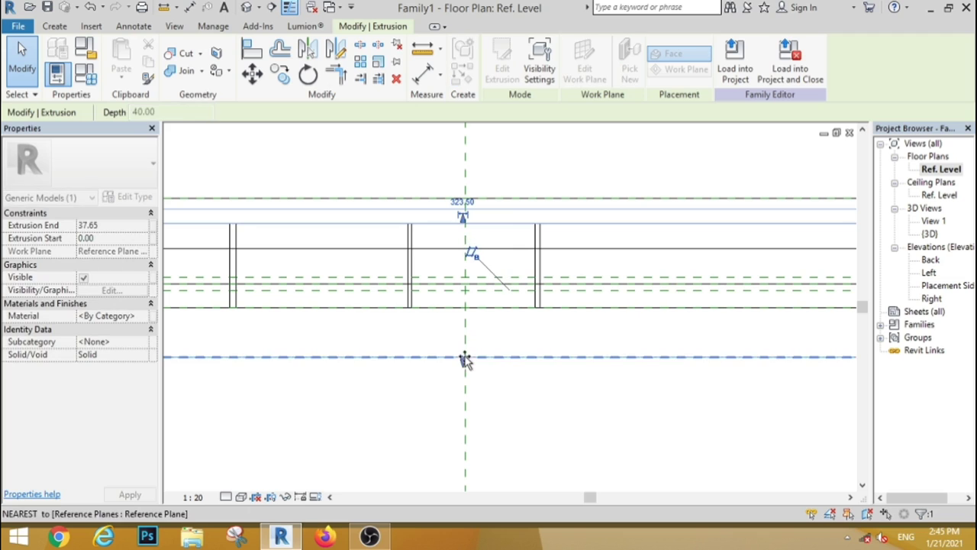
pyautogui.moveTo(464, 217); pyautogui.dragTo(464, 281)
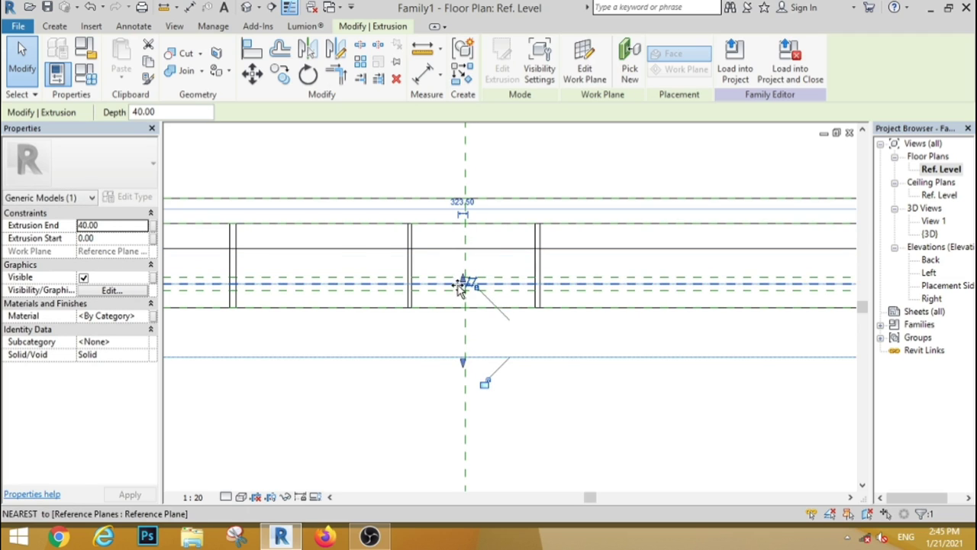
pyautogui.press('Escape')
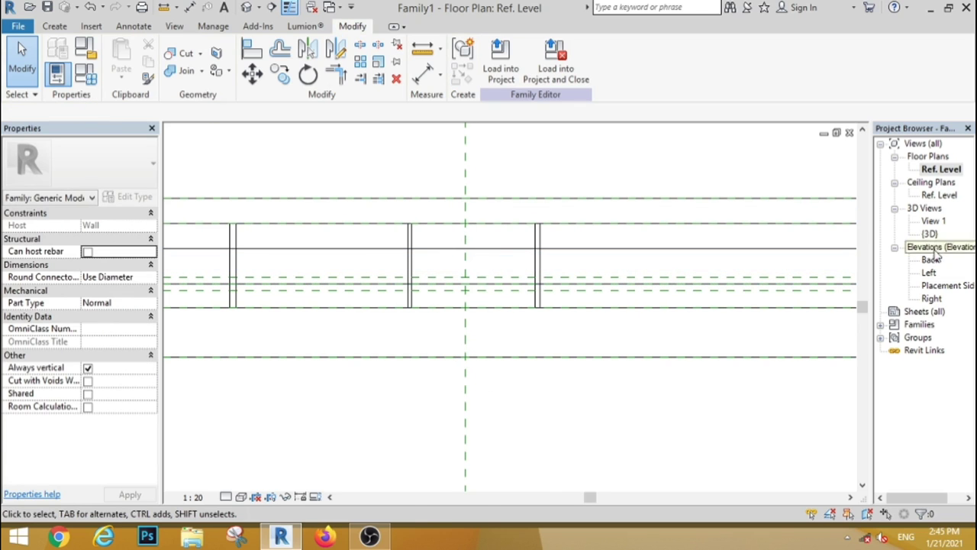
pyautogui.doubleClick(930, 260)
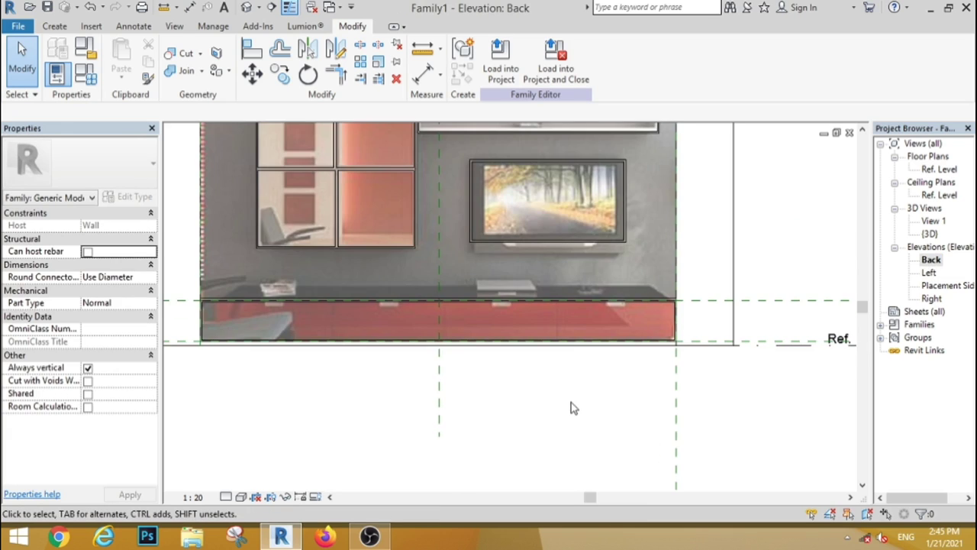
pyautogui.scroll(-2, 573, 408)
# - Reshape the large back panel extrusion into a 2-deep slab running from 16 to 18
pyautogui.click(629, 243)
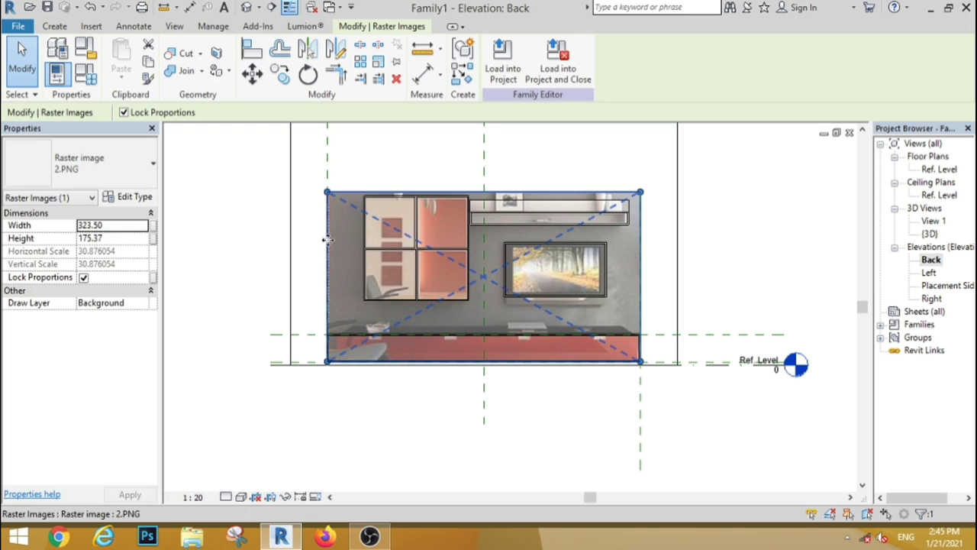
pyautogui.click(302, 221)
pyautogui.click(339, 194)
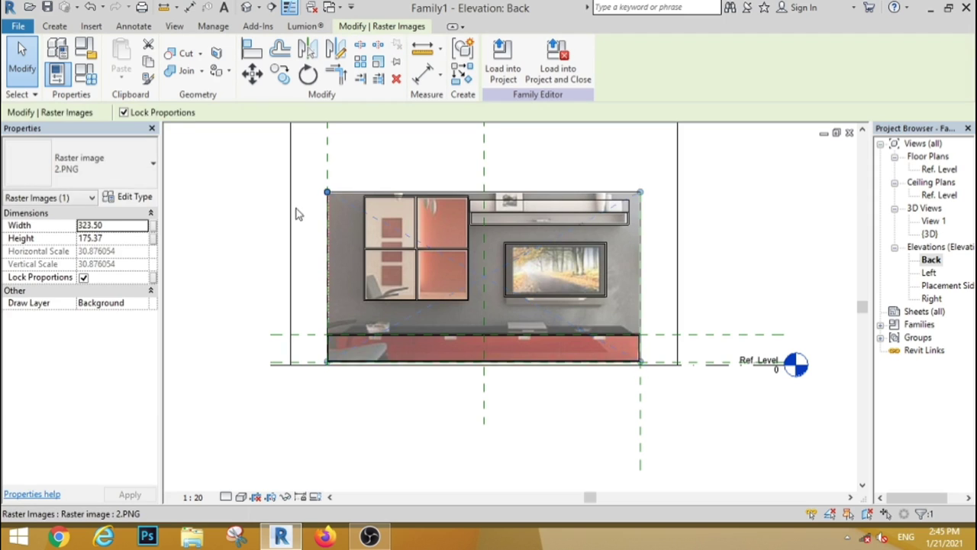
pyautogui.click(298, 214)
pyautogui.click(336, 190)
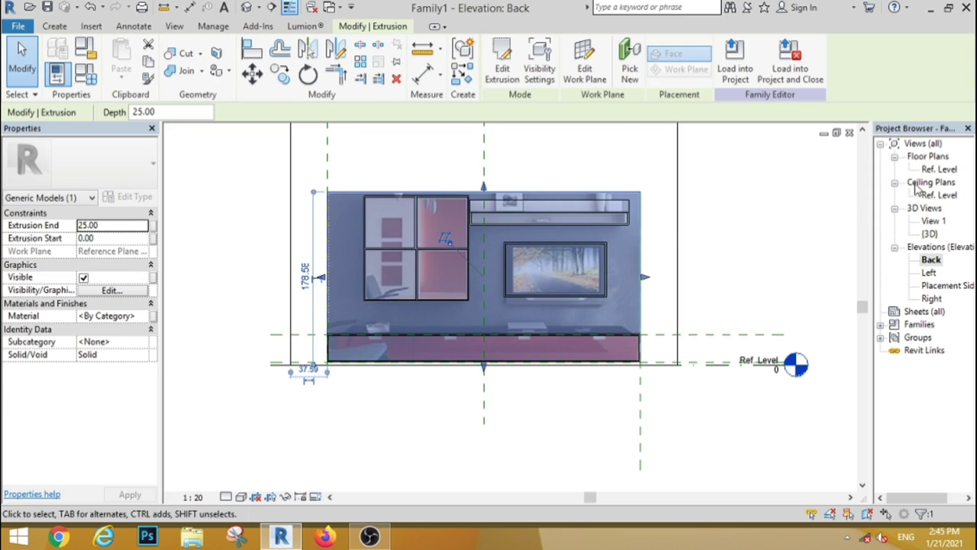
pyautogui.doubleClick(939, 171)
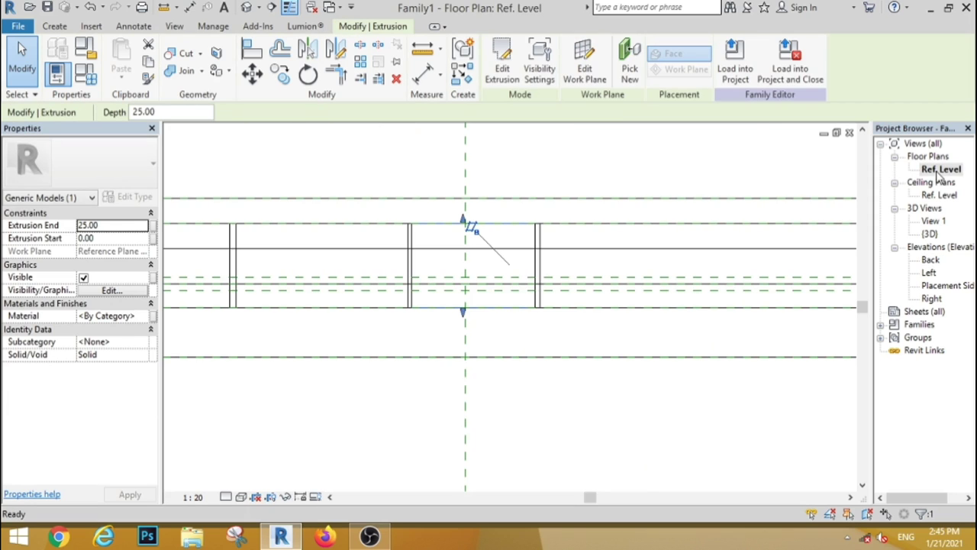
pyautogui.scroll(-2, 524, 239)
pyautogui.scroll(1, 491, 280)
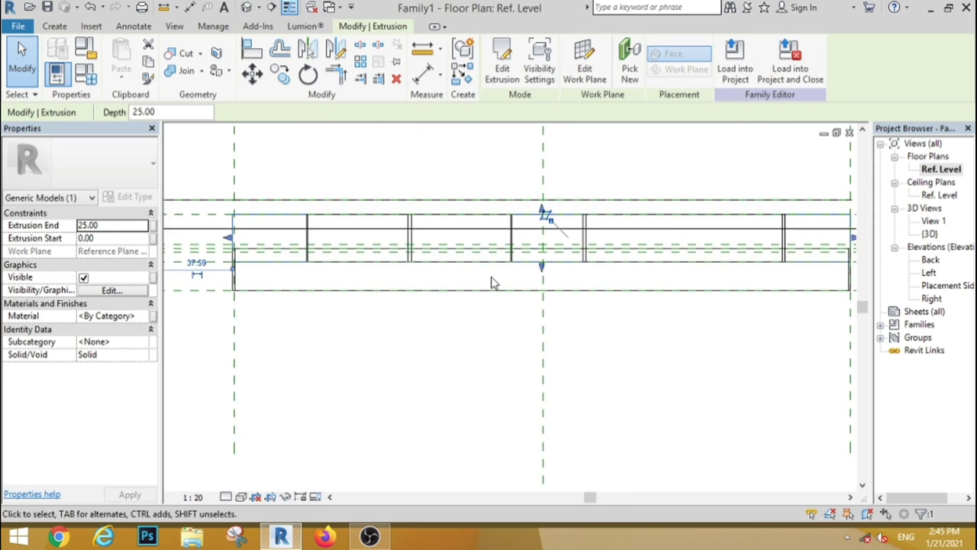
pyautogui.moveTo(547, 215)
pyautogui.mouseDown()
pyautogui.moveTo(542, 250)
pyautogui.moveTo(558, 310)
pyautogui.mouseUp()
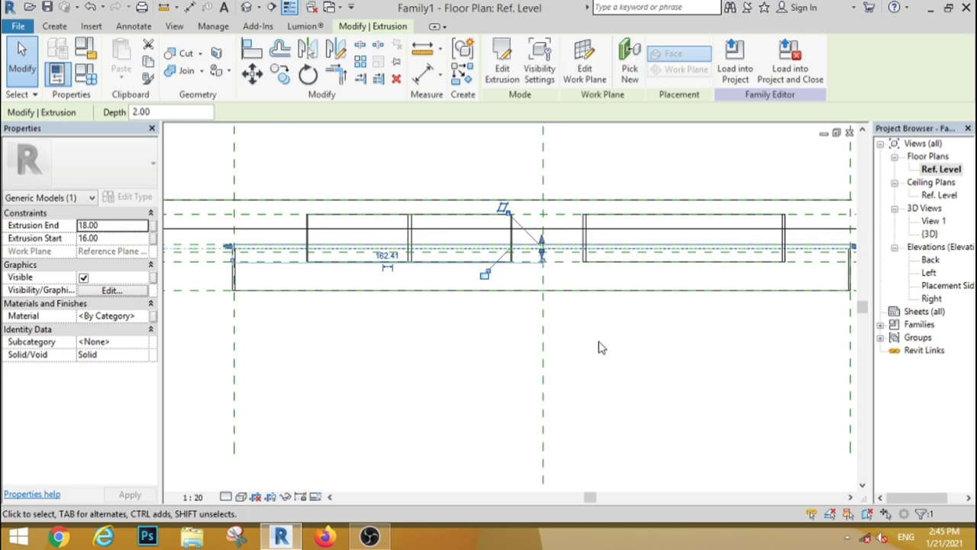
pyautogui.scroll(-1, 600, 344)
pyautogui.press('Escape')
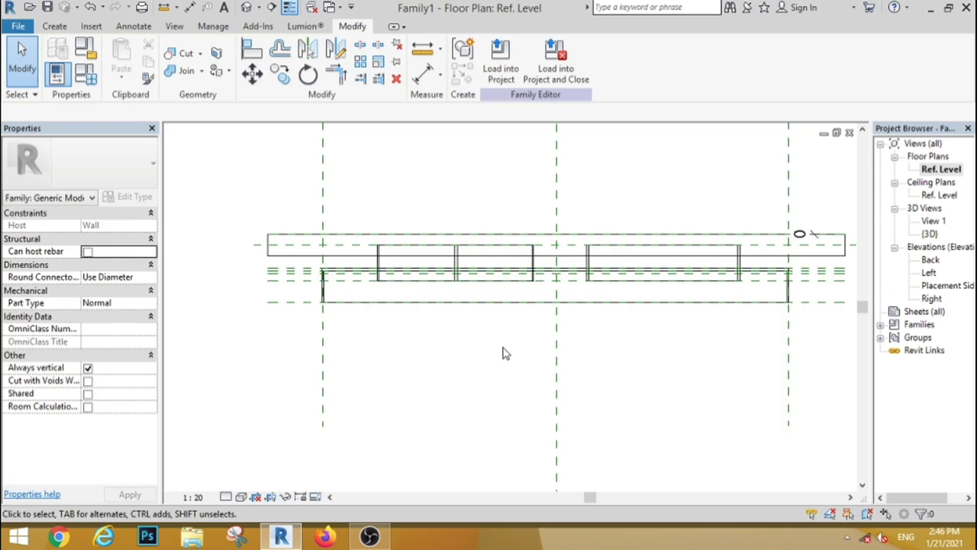
pyautogui.doubleClick(930, 261)
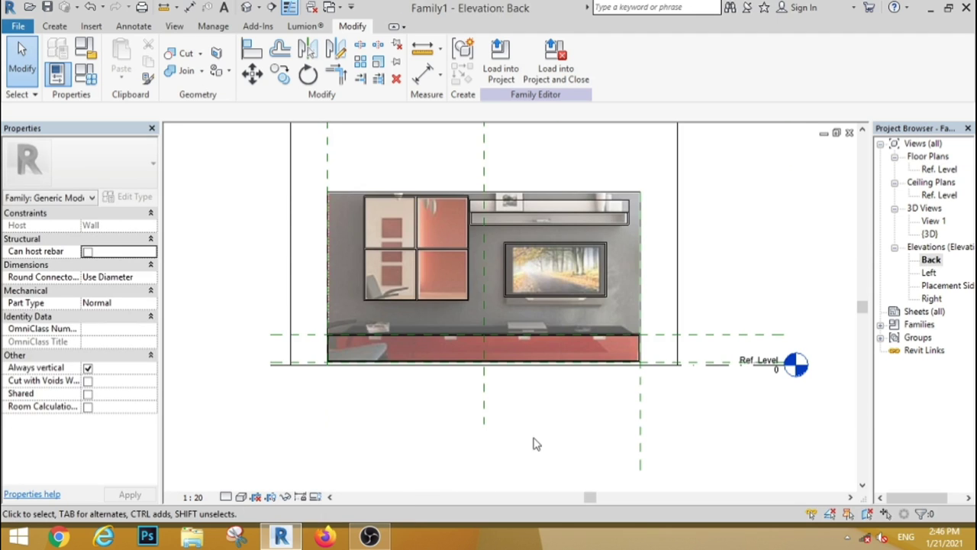
# - Align the frames extrusion's upper vertical edge with the lower vertical edge using AL
pyautogui.click(420, 252)
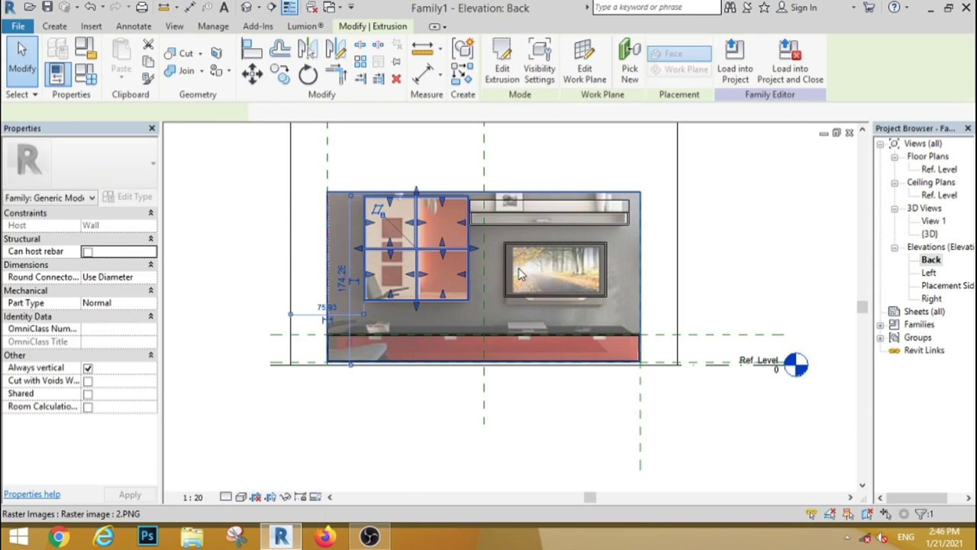
pyautogui.scroll(2, 439, 216)
pyautogui.scroll(2, 439, 220)
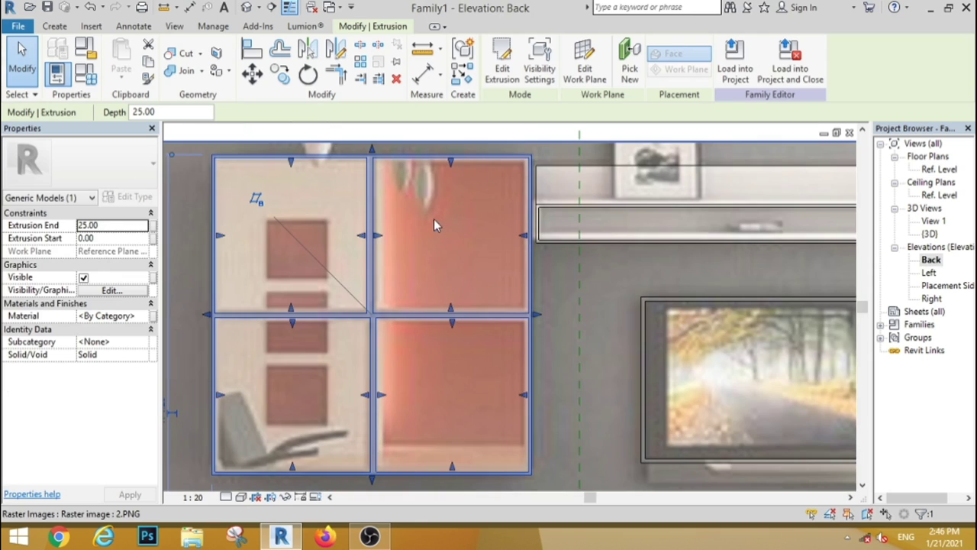
pyautogui.scroll(1, 402, 282)
pyautogui.scroll(1, 402, 282)
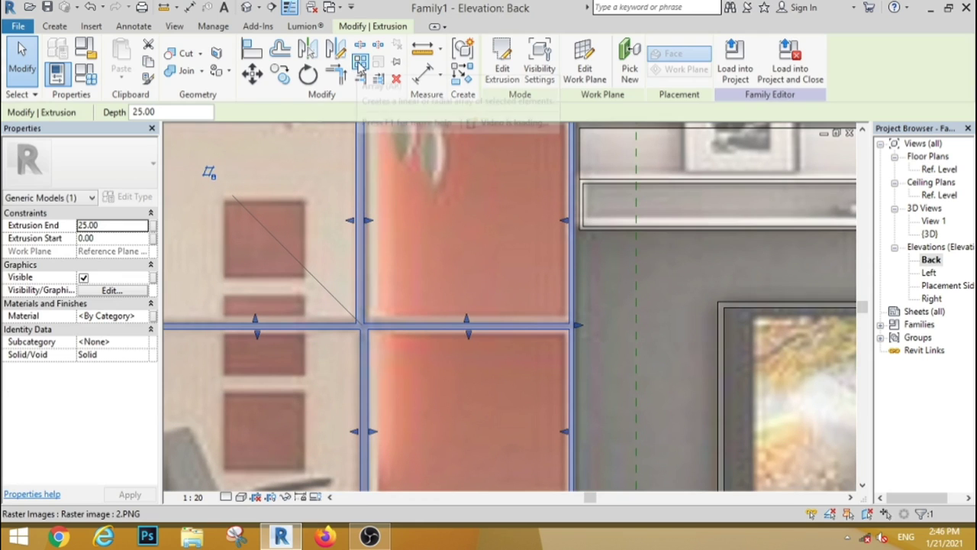
pyautogui.press('a')
pyautogui.press('l')
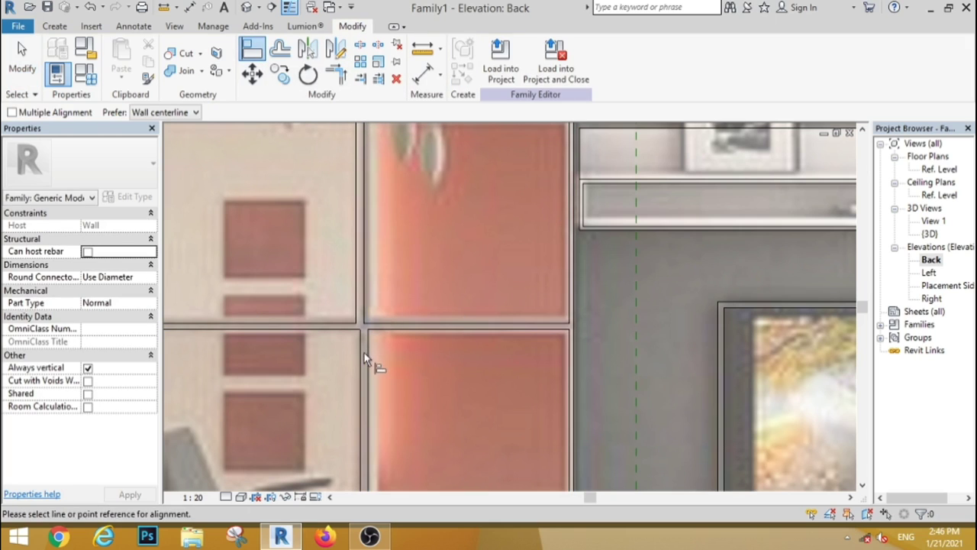
pyautogui.click(362, 351)
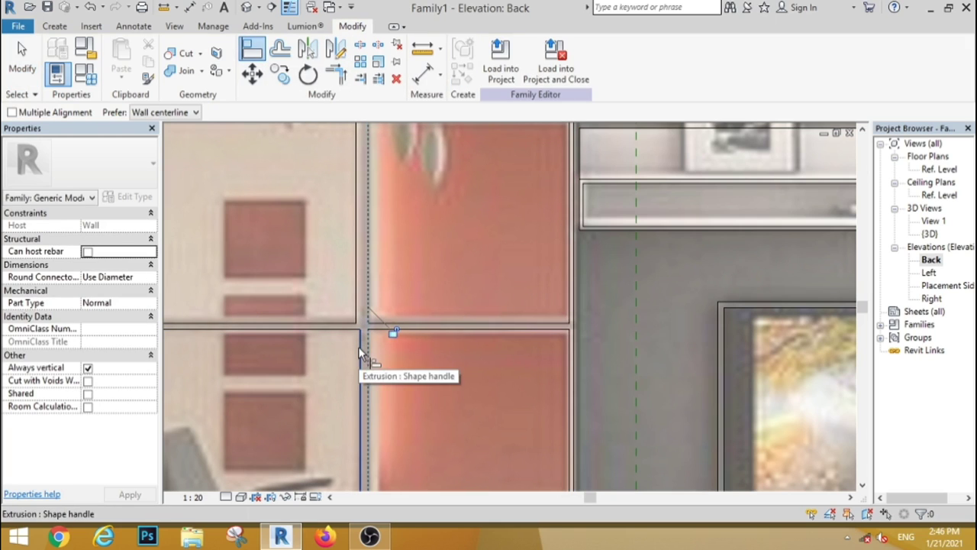
pyautogui.click(360, 308)
pyautogui.click(24, 69)
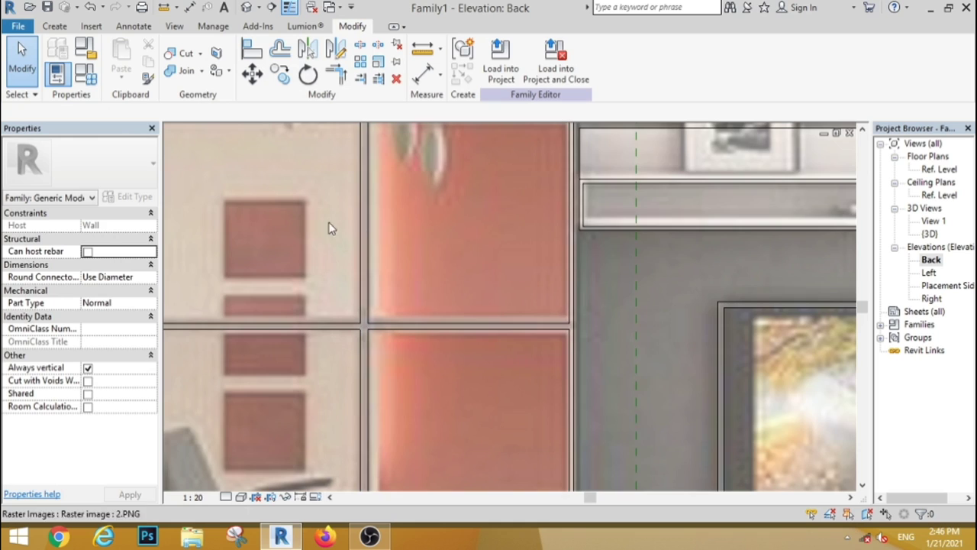
# - Move the frames extrusion's back face to 18 so it runs 18 to 25 deep
pyautogui.scroll(-4, 329, 225)
pyautogui.scroll(-1, 409, 254)
pyautogui.click(578, 269)
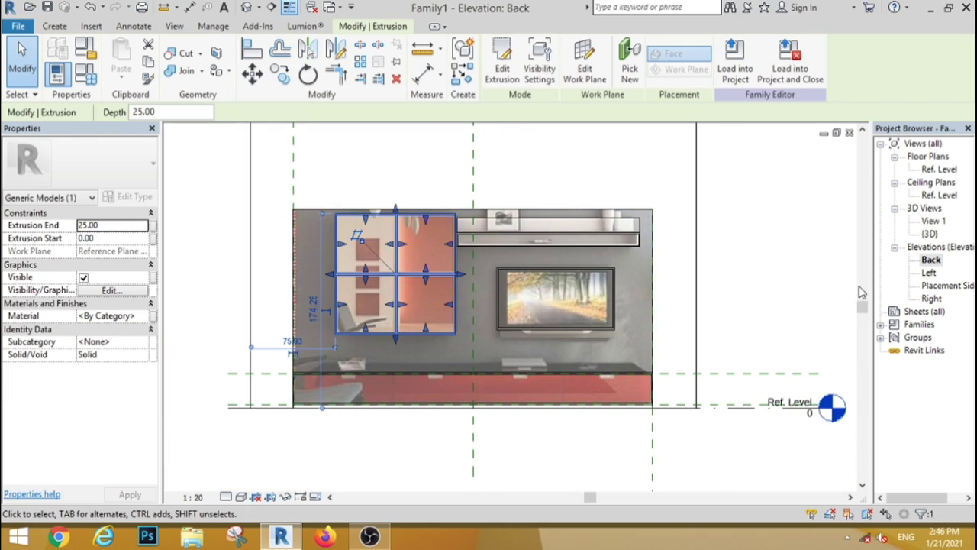
pyautogui.doubleClick(938, 169)
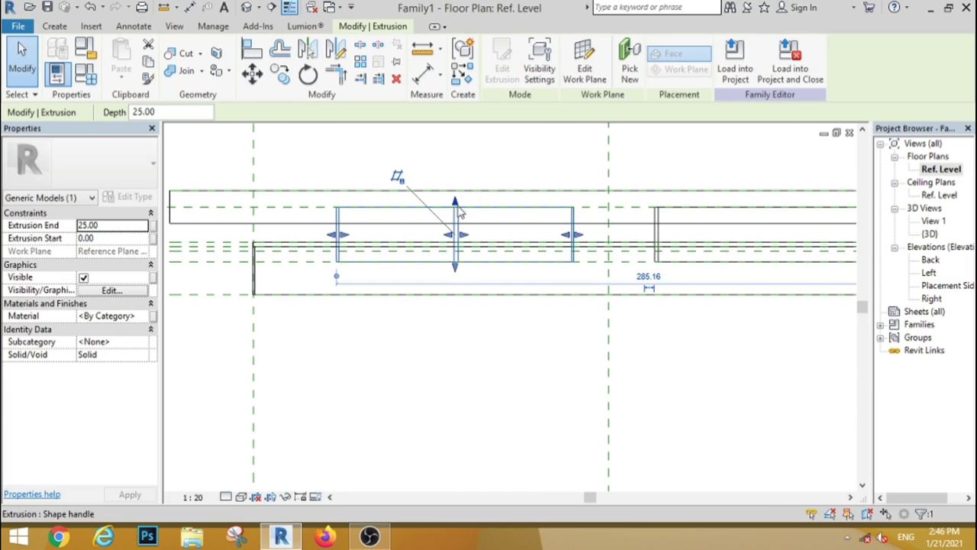
pyautogui.moveTo(454, 202)
pyautogui.mouseDown()
pyautogui.moveTo(459, 259)
pyautogui.moveTo(455, 247)
pyautogui.mouseUp()
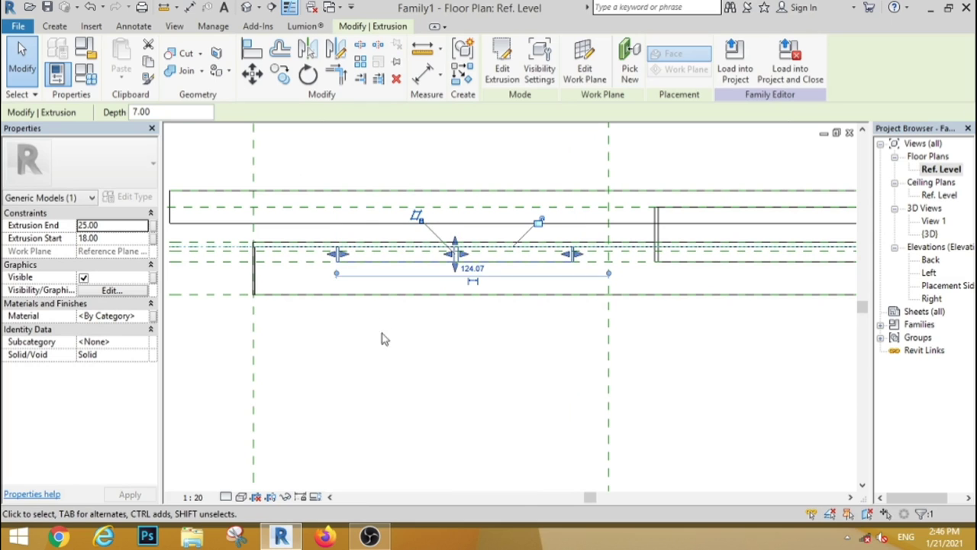
# - Select the shelf above the TV and inspect it in the Ref. Level plan and Left elevation
pyautogui.doubleClick(930, 261)
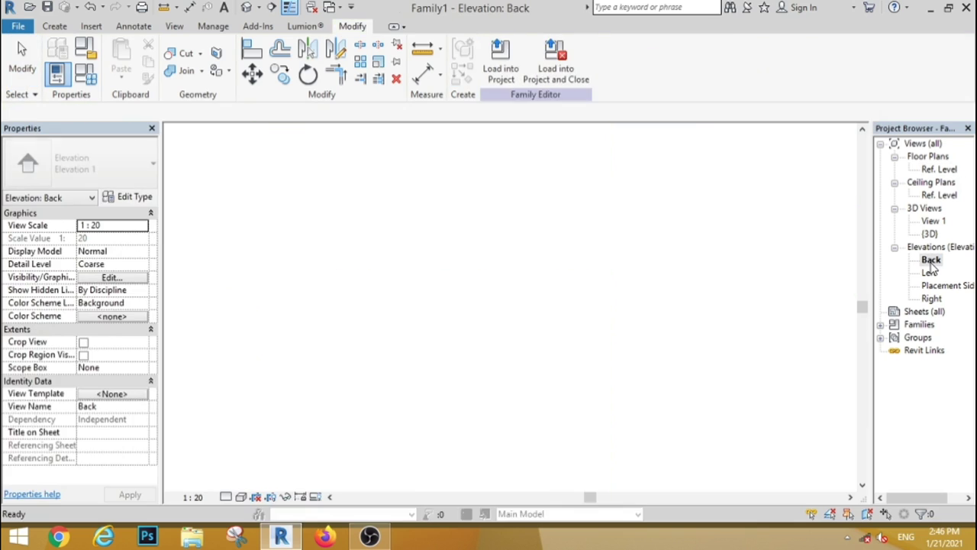
pyautogui.click(802, 288)
pyautogui.scroll(2, 575, 265)
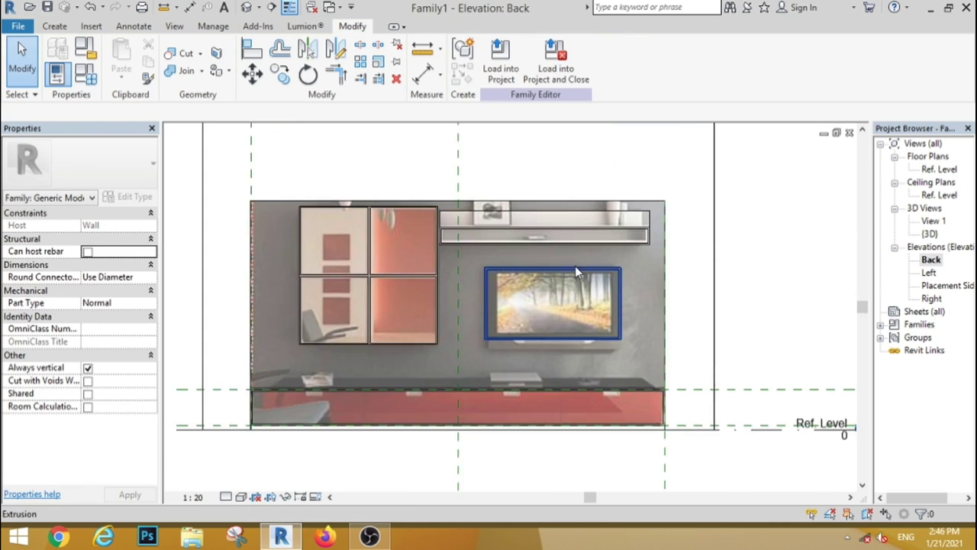
pyautogui.scroll(2, 575, 266)
pyautogui.click(424, 231)
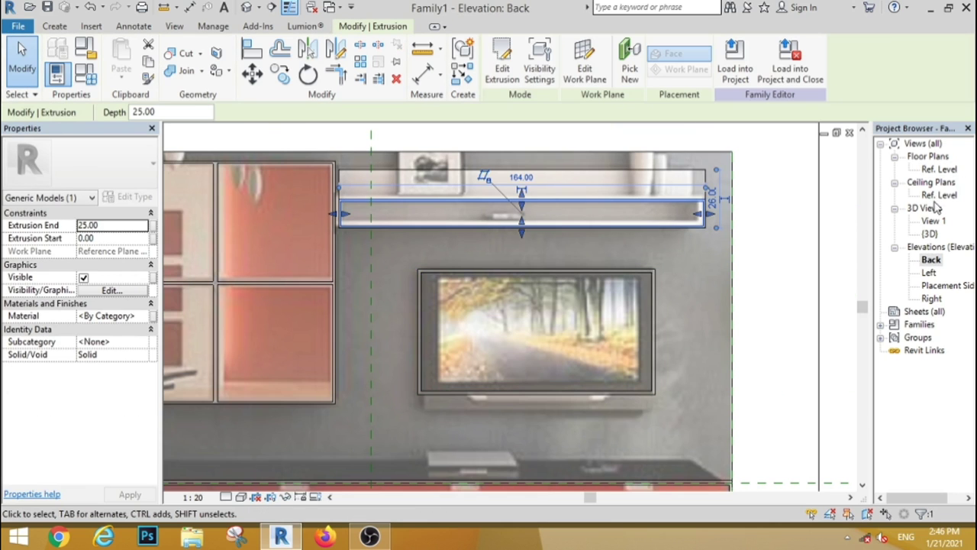
pyautogui.doubleClick(939, 168)
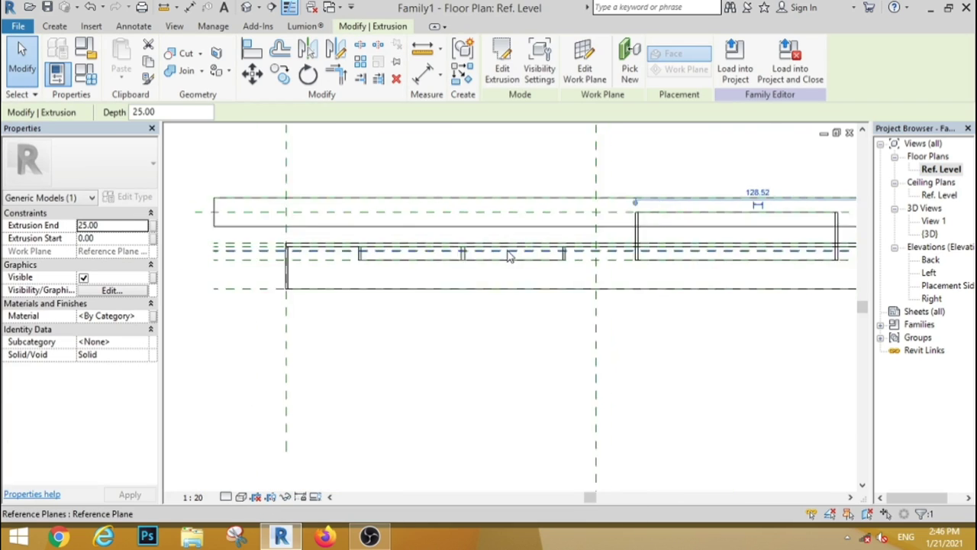
pyautogui.scroll(2, 746, 210)
pyautogui.press('Escape')
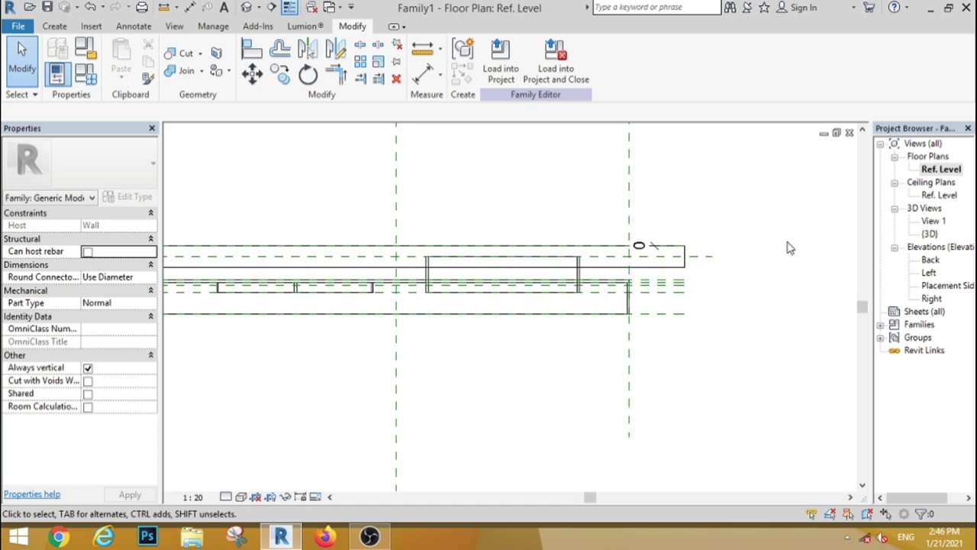
pyautogui.scroll(2, 790, 249)
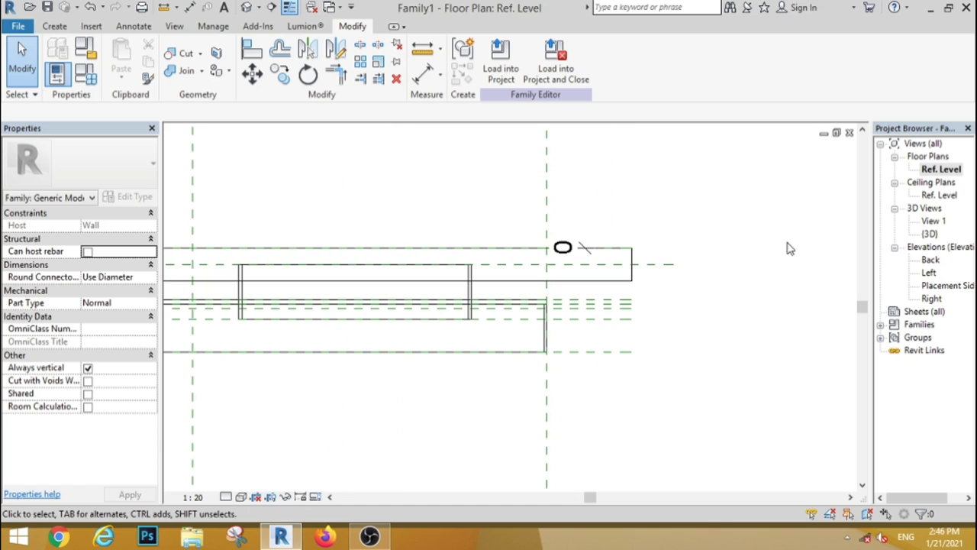
pyautogui.doubleClick(933, 259)
pyautogui.click(552, 221)
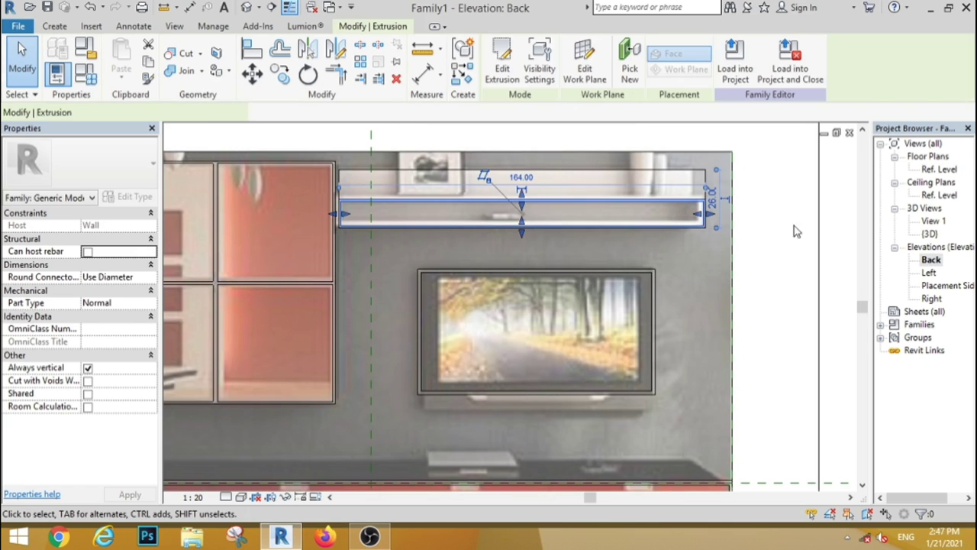
pyautogui.doubleClick(928, 273)
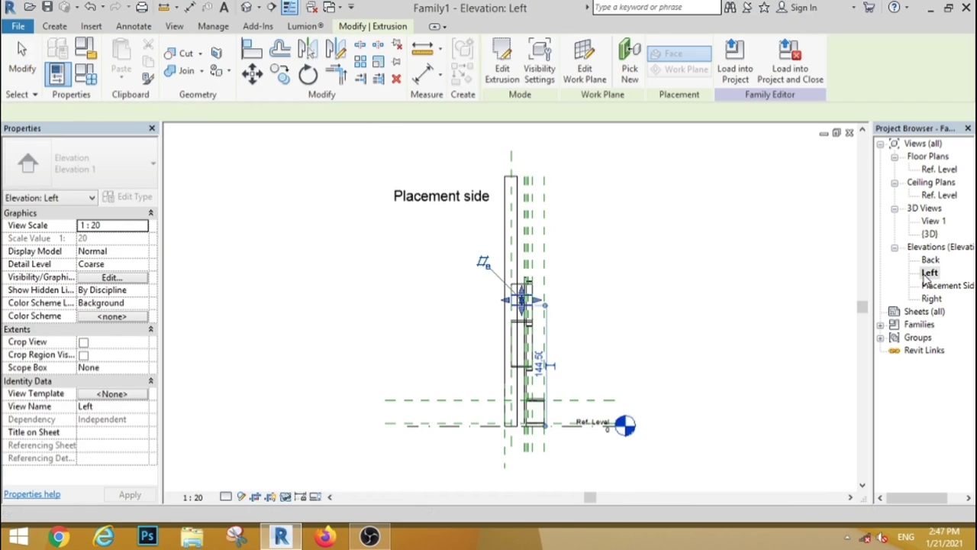
pyautogui.scroll(1, 557, 285)
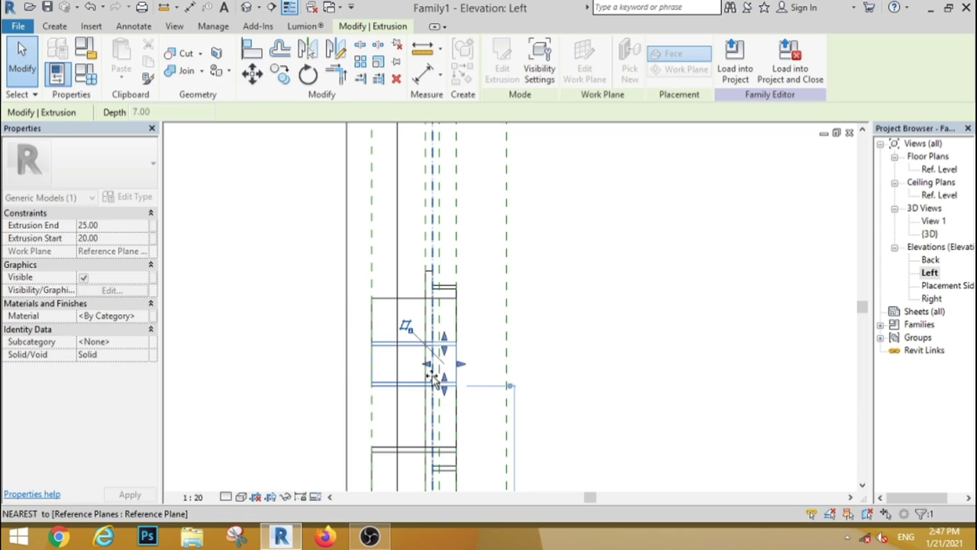
pyautogui.click(631, 367)
pyautogui.doubleClick(930, 260)
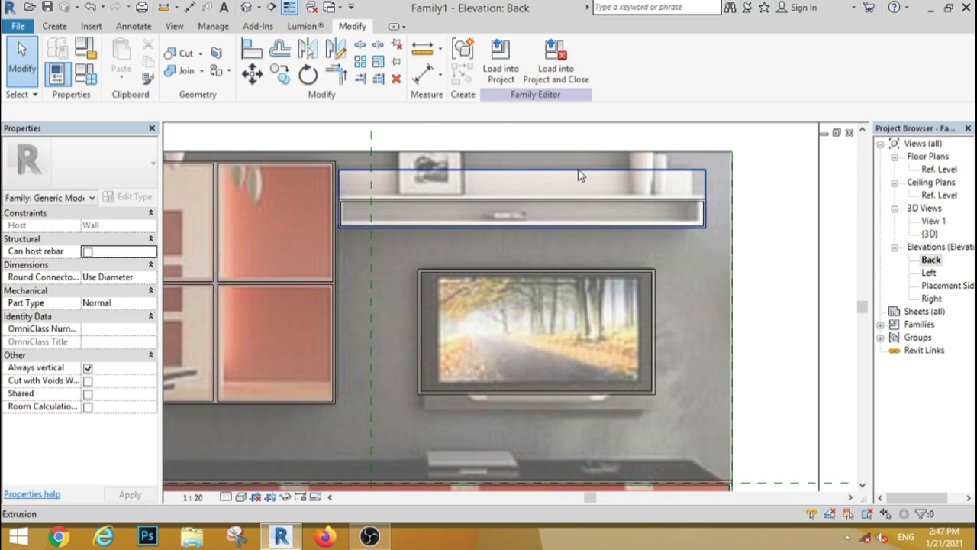
# - In the Left elevation, pull the TV shelf's front face back so its extrusion ends at 18
pyautogui.click(582, 176)
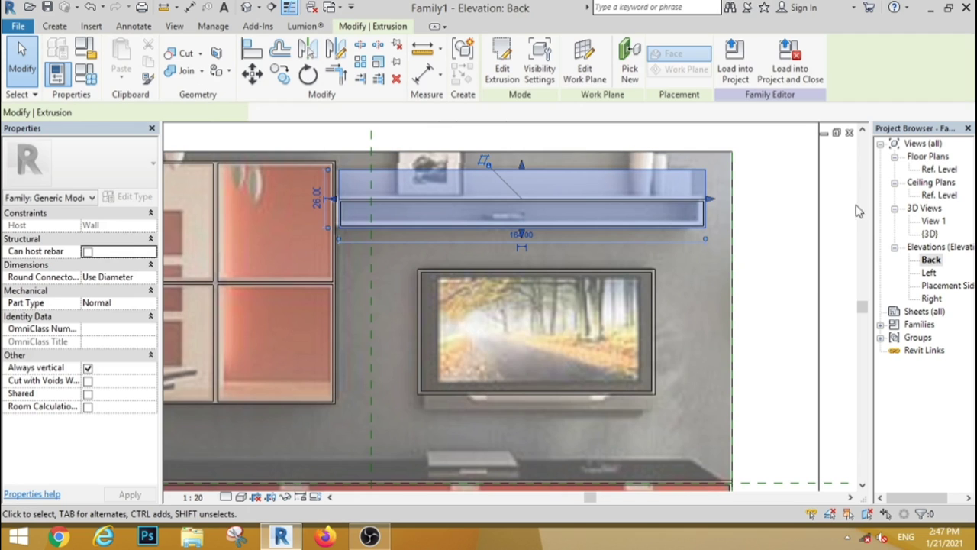
pyautogui.doubleClick(937, 169)
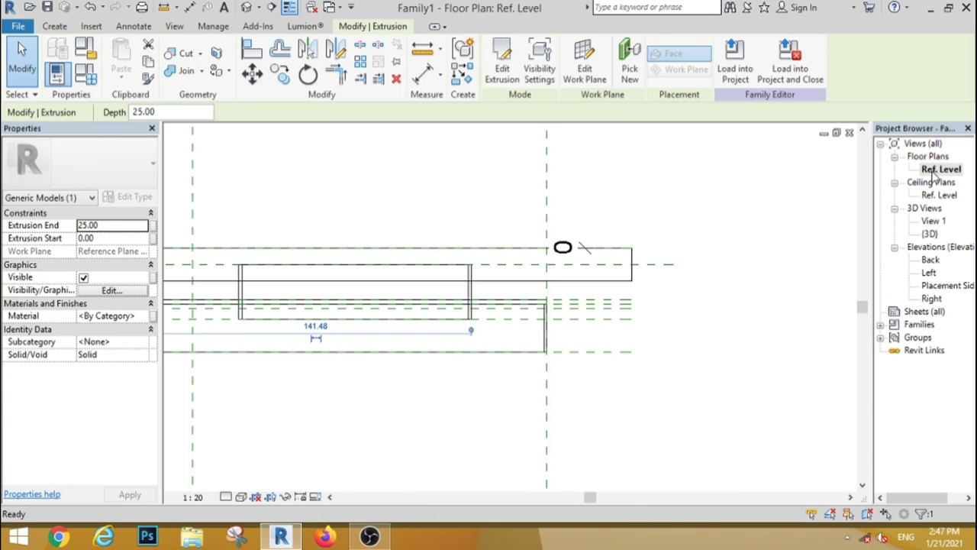
pyautogui.doubleClick(930, 273)
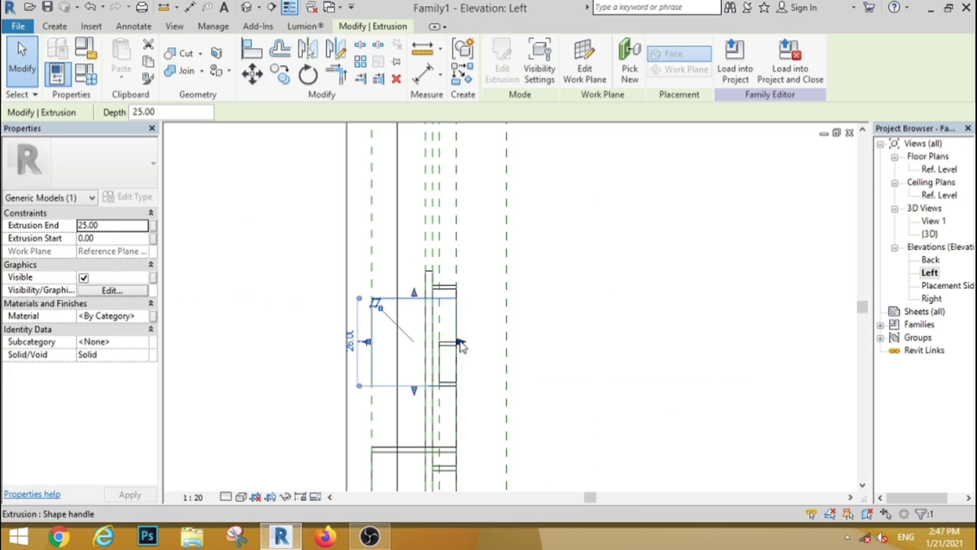
pyautogui.moveTo(460, 346); pyautogui.dragTo(434, 344)
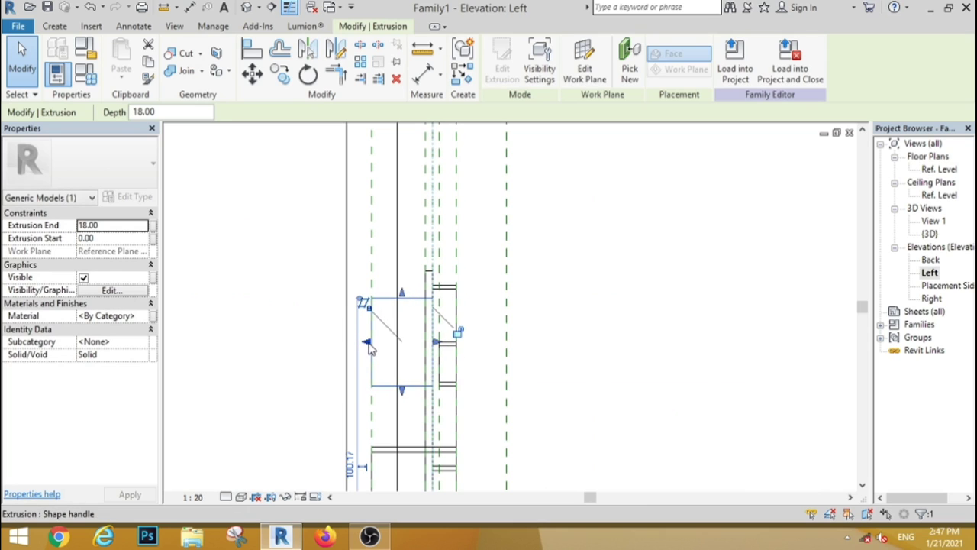
pyautogui.moveTo(368, 346); pyautogui.dragTo(424, 344)
pyautogui.click(619, 336)
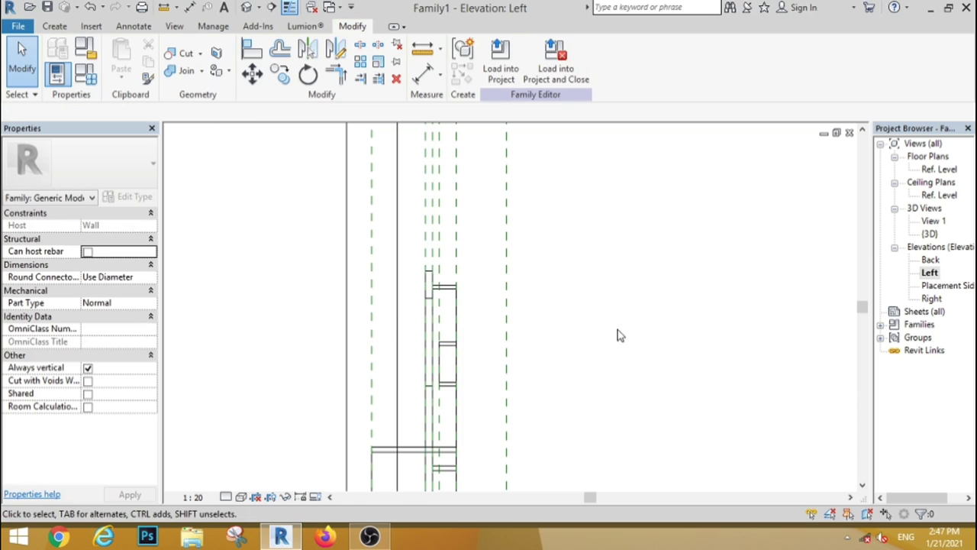
pyautogui.doubleClick(934, 260)
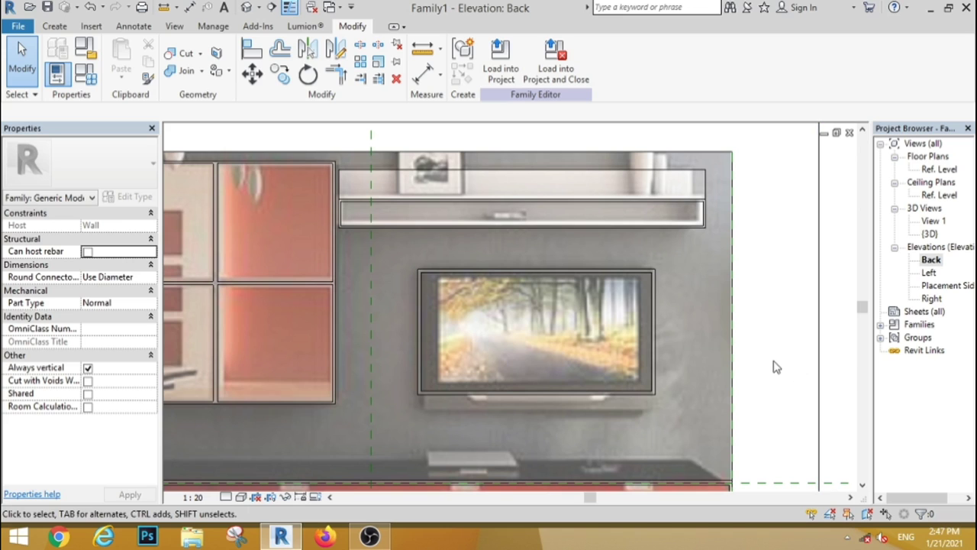
# - Drag the TV panel's back face in the Ref. Level plan so it spans 18 to 20
pyautogui.click(552, 272)
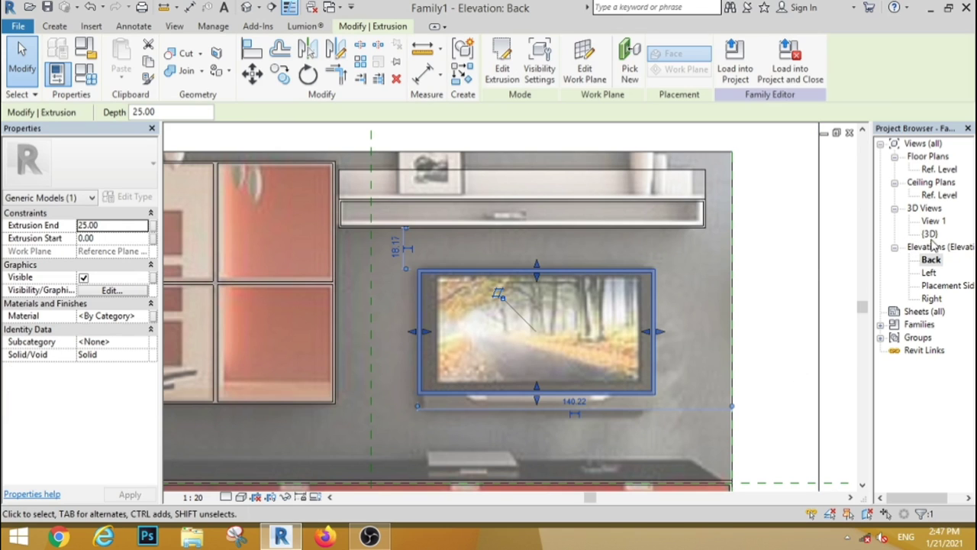
pyautogui.doubleClick(934, 170)
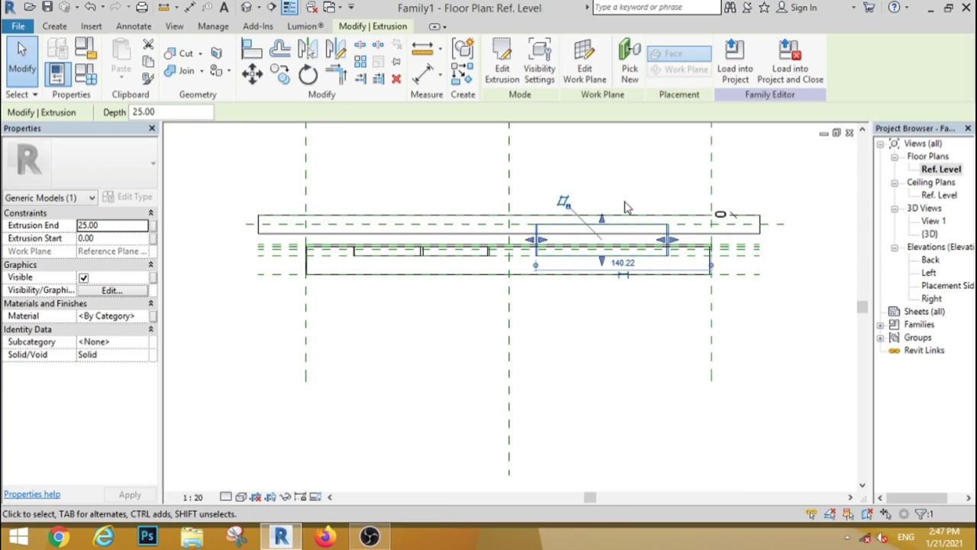
pyautogui.scroll(2, 624, 207)
pyautogui.scroll(2, 568, 333)
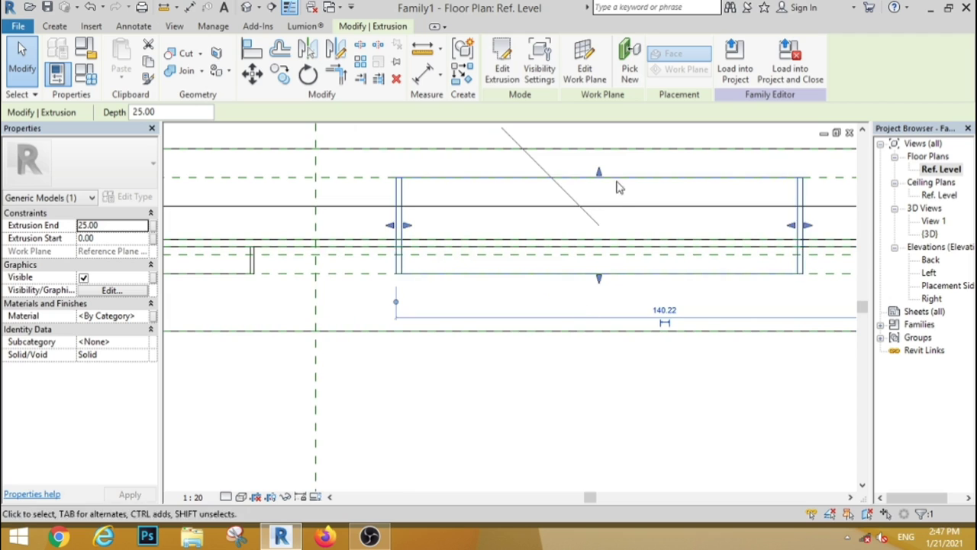
pyautogui.moveTo(601, 176)
pyautogui.mouseDown()
pyautogui.moveTo(601, 283)
pyautogui.moveTo(604, 255)
pyautogui.mouseUp()
pyautogui.click(530, 388)
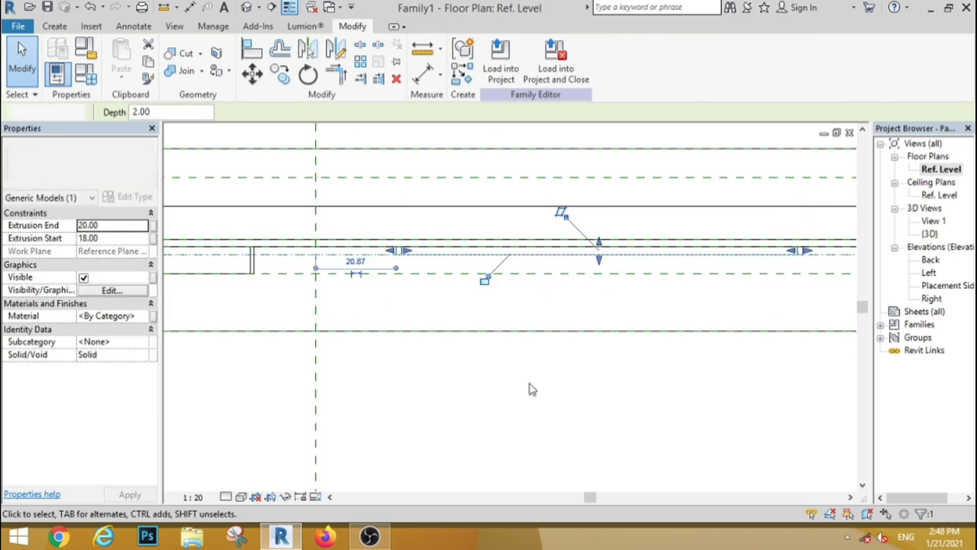
pyautogui.scroll(-1, 532, 350)
# - In the 3D view from the right side, extend the upper shelf strip's depth from 18 to 20
pyautogui.click(246, 8)
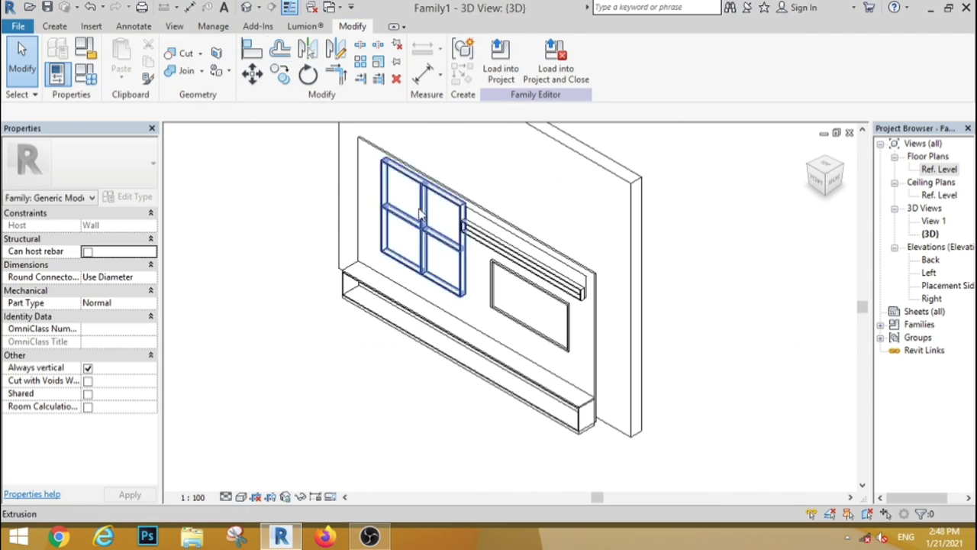
pyautogui.scroll(1, 469, 246)
pyautogui.scroll(2, 469, 246)
pyautogui.scroll(-2, 469, 246)
pyautogui.scroll(3, 530, 211)
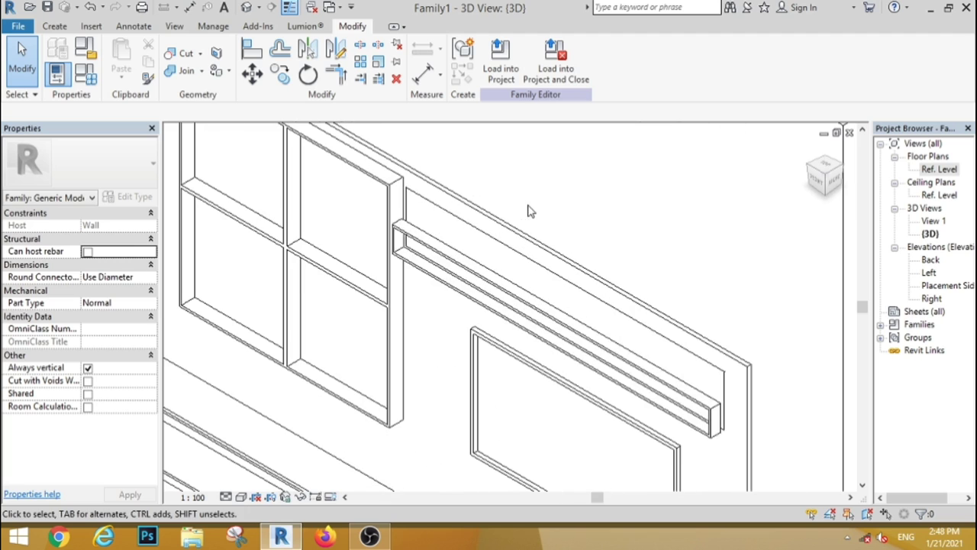
pyautogui.click(643, 328)
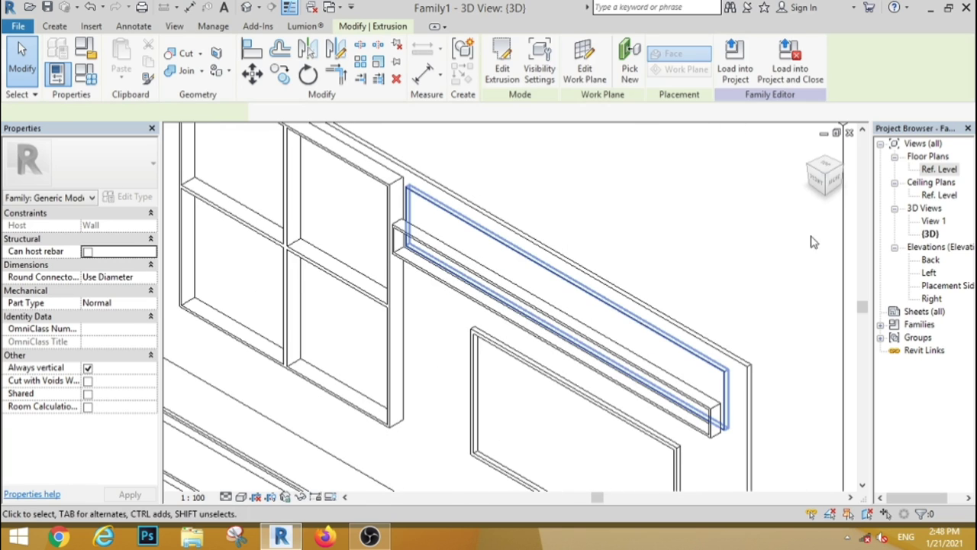
pyautogui.click(843, 186)
pyautogui.scroll(1, 458, 328)
pyautogui.scroll(1, 443, 335)
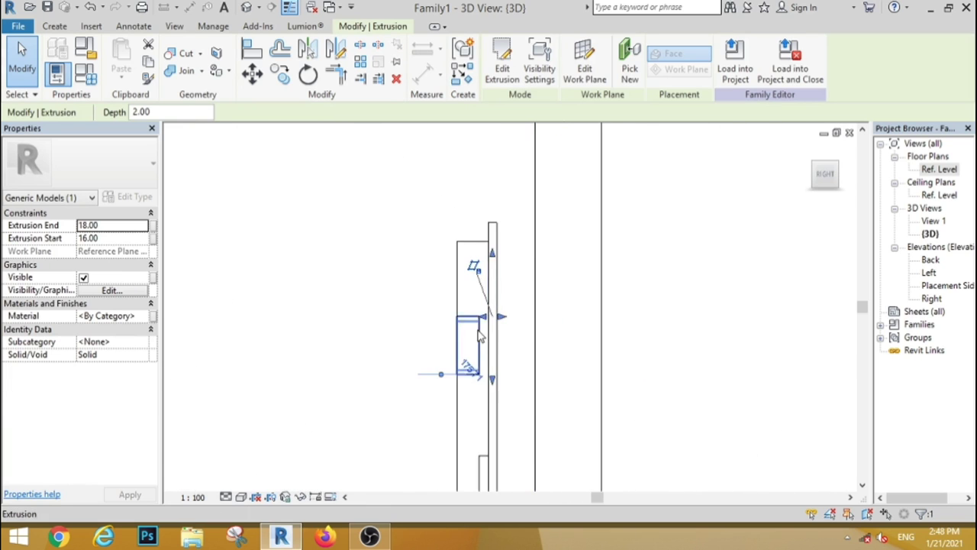
pyautogui.scroll(2, 435, 338)
pyautogui.moveTo(497, 303); pyautogui.dragTo(528, 305)
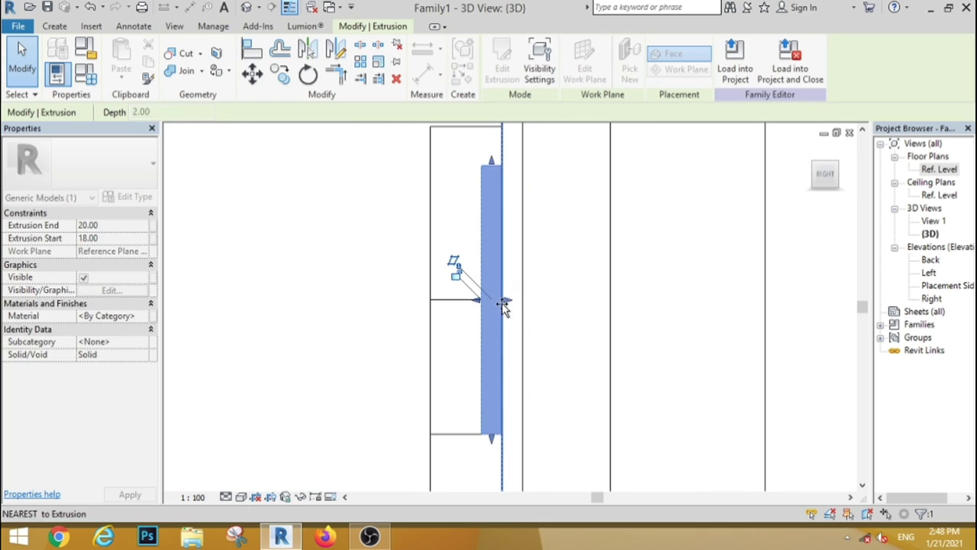
pyautogui.click(381, 225)
pyautogui.scroll(-2, 413, 212)
pyautogui.moveTo(391, 216)
pyautogui.keyDown('shift'); pyautogui.mouseDown(button='middle')
pyautogui.moveTo(438, 292)
pyautogui.moveTo(513, 235)
pyautogui.moveTo(297, 323)
pyautogui.moveTo(427, 349)
pyautogui.moveTo(476, 270)
pyautogui.moveTo(380, 311)
pyautogui.moveTo(397, 306)
pyautogui.mouseUp(button='middle'); pyautogui.keyUp('shift')
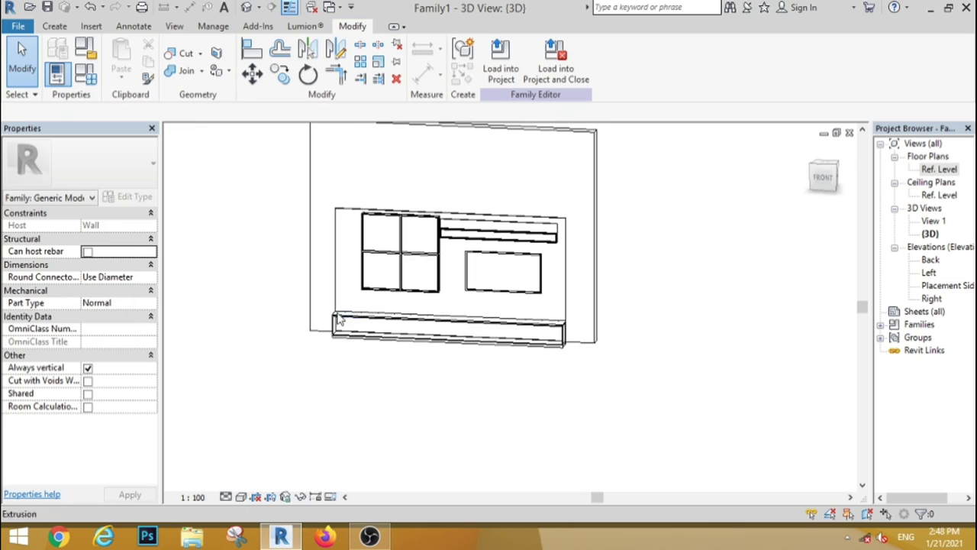
pyautogui.doubleClick(929, 260)
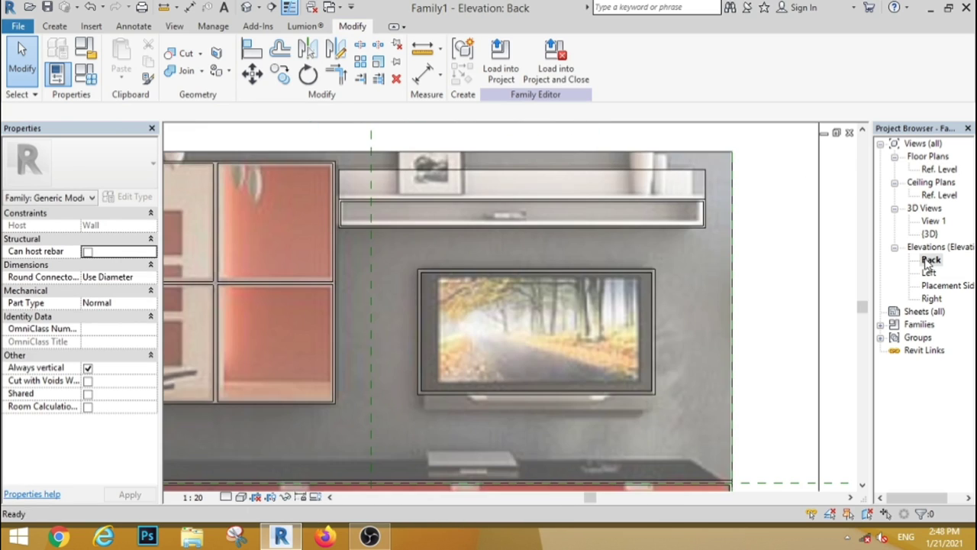
# - Start a rectangle-sketched extrusion and trace the first rectangle over the red base cabinet
pyautogui.scroll(2, 527, 420)
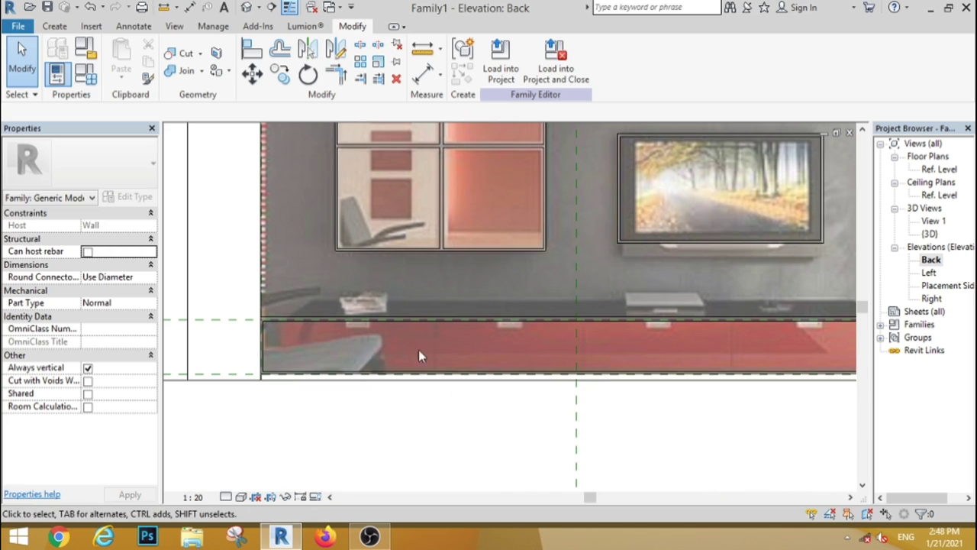
pyautogui.click(54, 28)
pyautogui.click(122, 61)
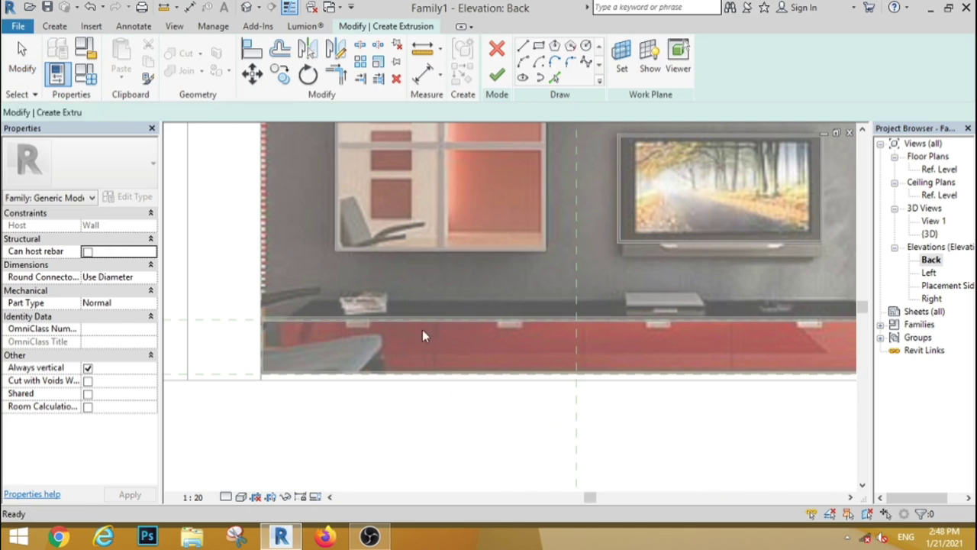
pyautogui.click(539, 47)
pyautogui.scroll(2, 413, 359)
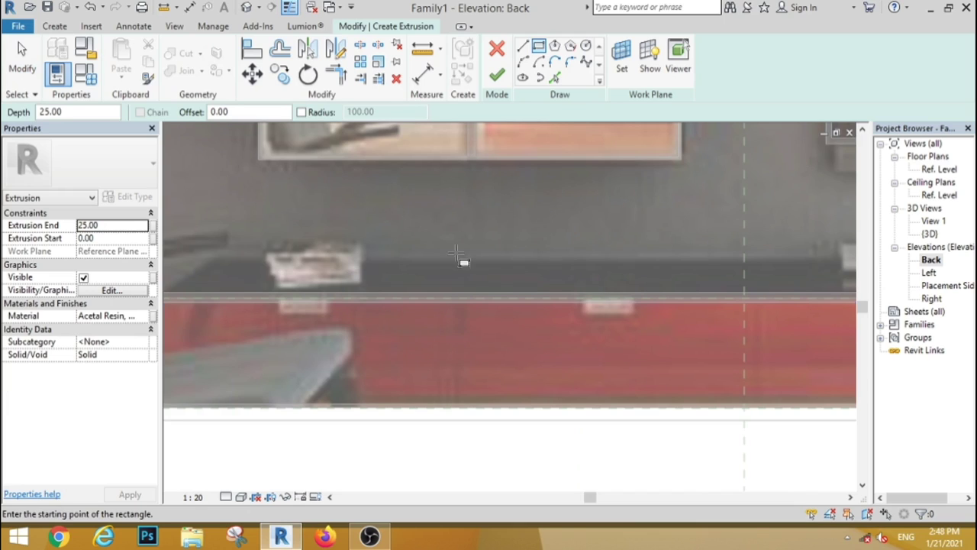
pyautogui.write('1')
pyautogui.click(462, 299)
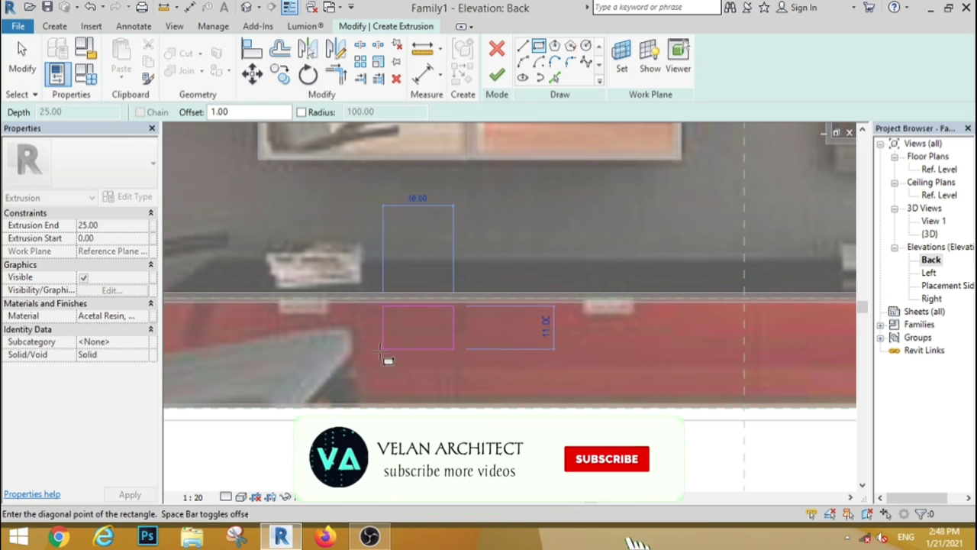
pyautogui.scroll(-3, 381, 358)
pyautogui.scroll(2, 297, 365)
pyautogui.scroll(3, 298, 368)
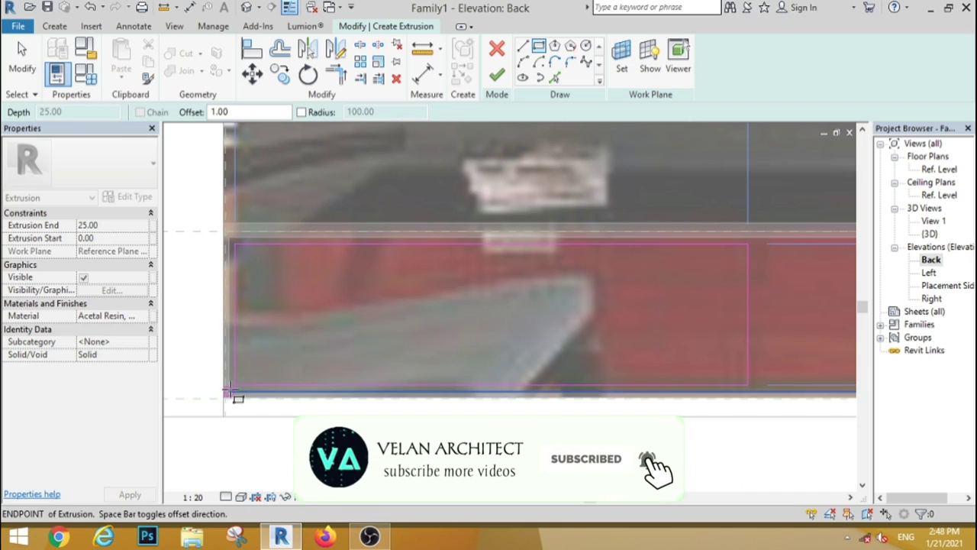
pyautogui.click(231, 401)
# - Trace rectangles around the next two drawer panels of the red cabinet
pyautogui.scroll(-3, 232, 400)
pyautogui.scroll(2, 595, 300)
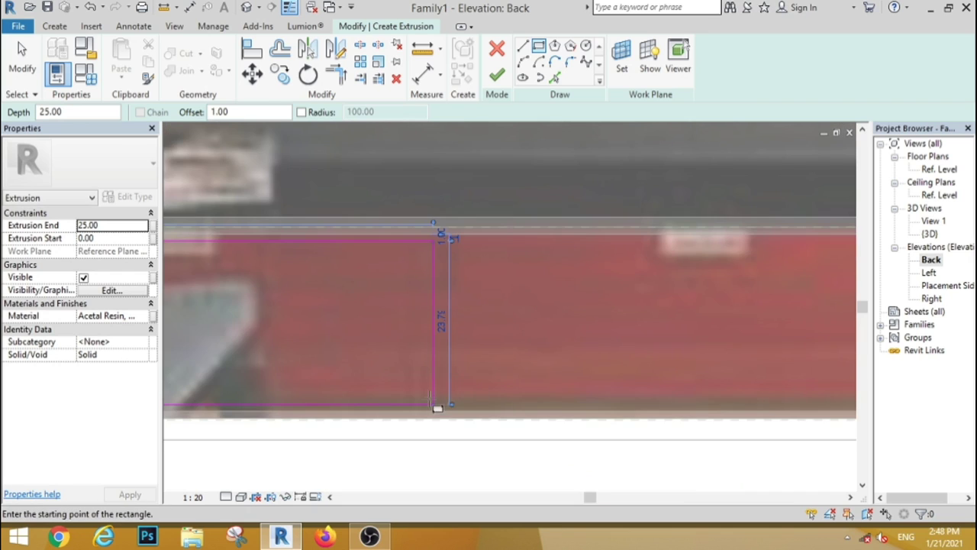
pyautogui.scroll(1, 433, 402)
pyautogui.click(433, 405)
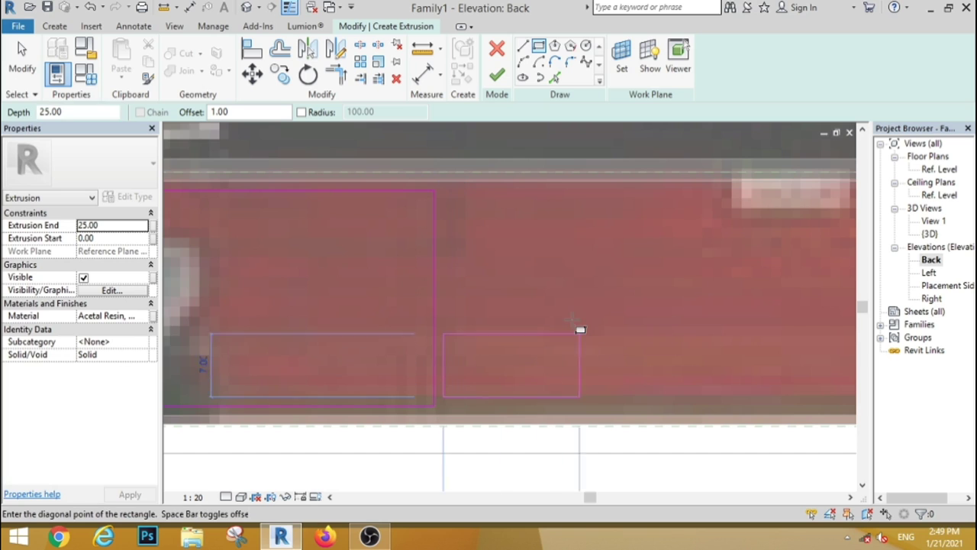
pyautogui.scroll(-2, 580, 328)
pyautogui.scroll(-1, 700, 303)
pyautogui.scroll(1, 706, 298)
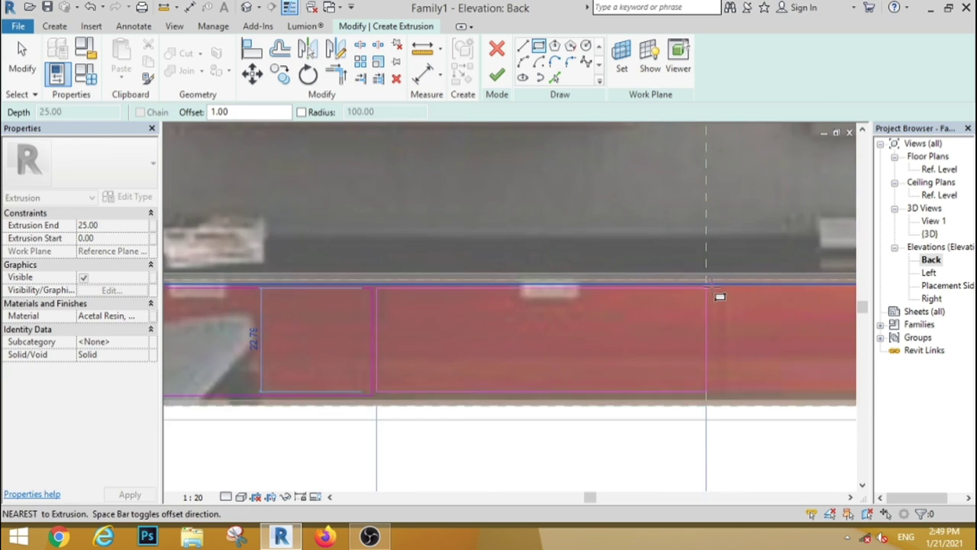
pyautogui.scroll(1, 720, 295)
pyautogui.scroll(-2, 613, 290)
pyautogui.scroll(-1, 639, 282)
pyautogui.scroll(2, 638, 287)
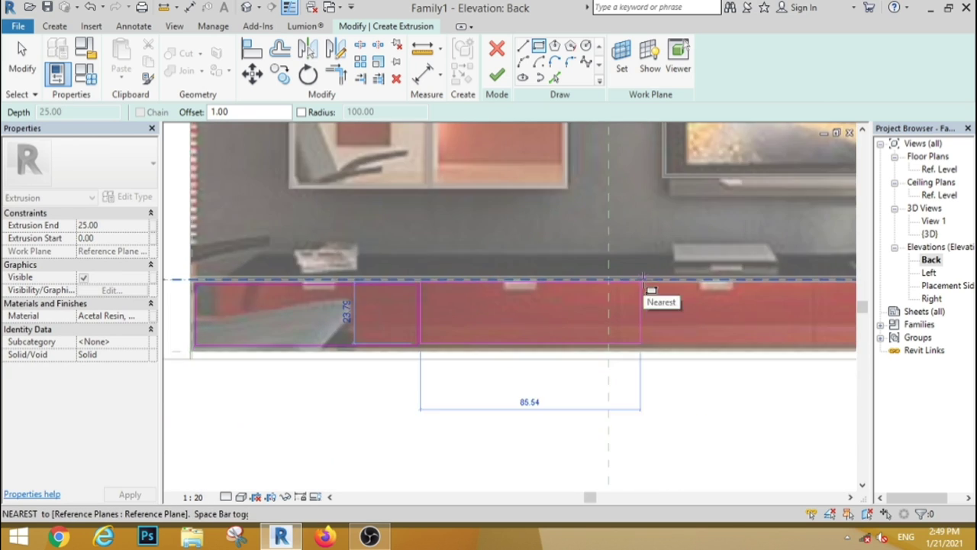
pyautogui.scroll(2, 628, 295)
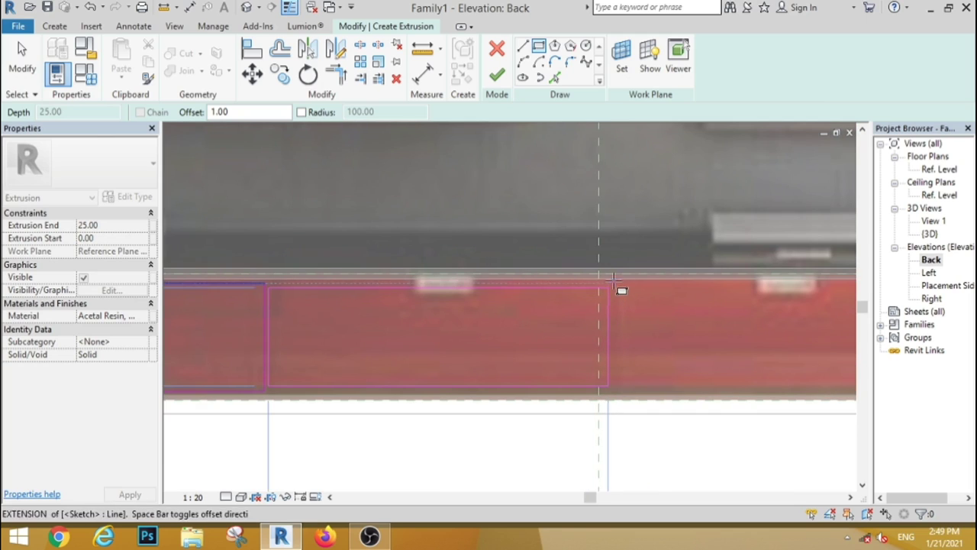
pyautogui.click(615, 277)
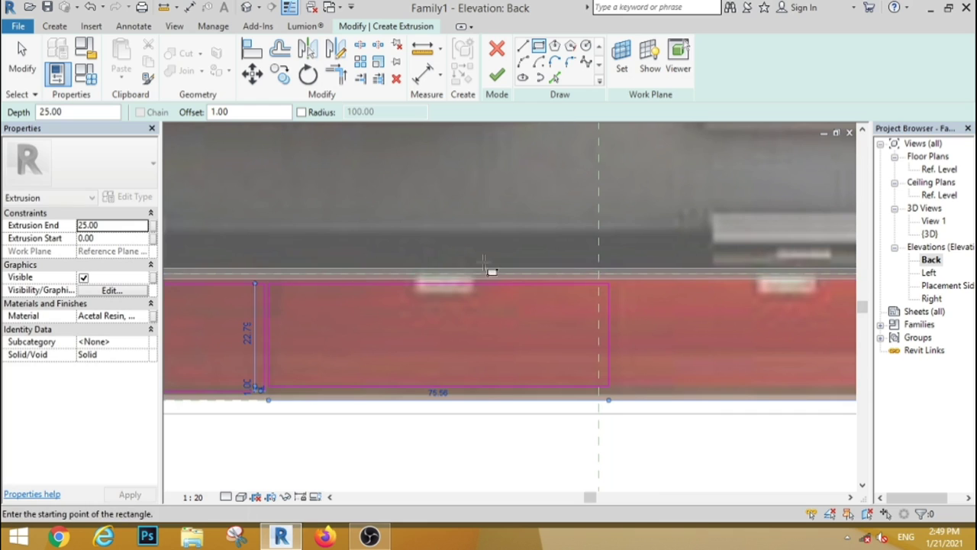
pyautogui.scroll(-2, 491, 273)
pyautogui.scroll(3, 534, 275)
pyautogui.scroll(2, 534, 275)
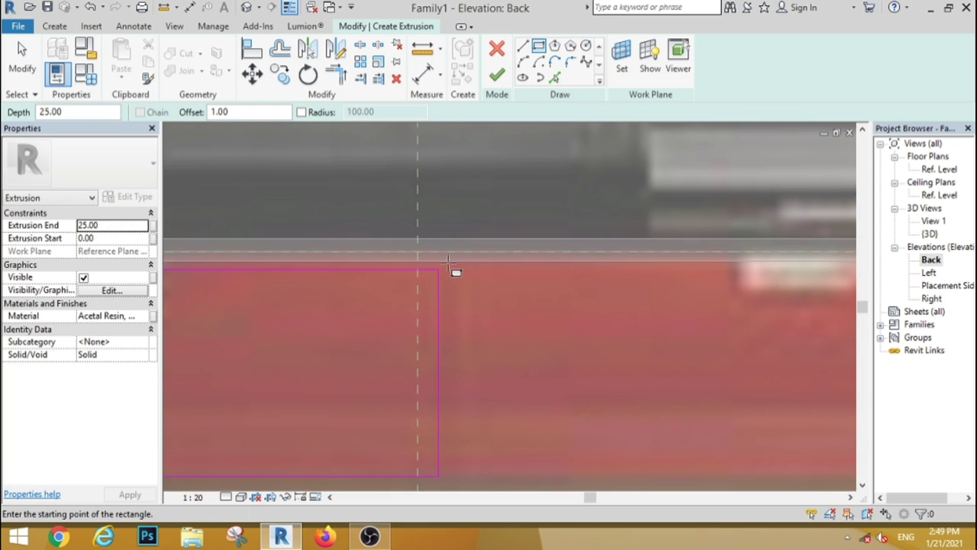
pyautogui.click(458, 290)
pyautogui.scroll(-2, 443, 319)
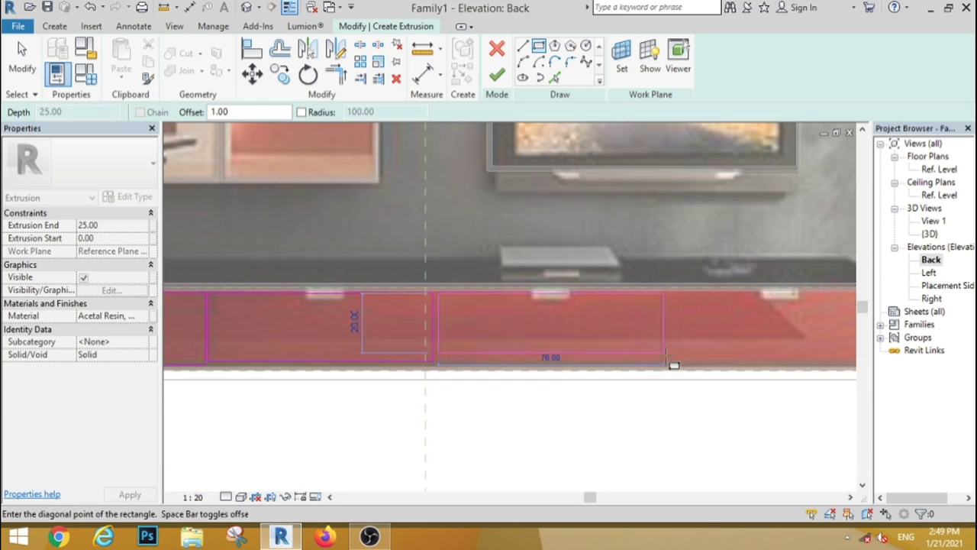
pyautogui.scroll(3, 666, 356)
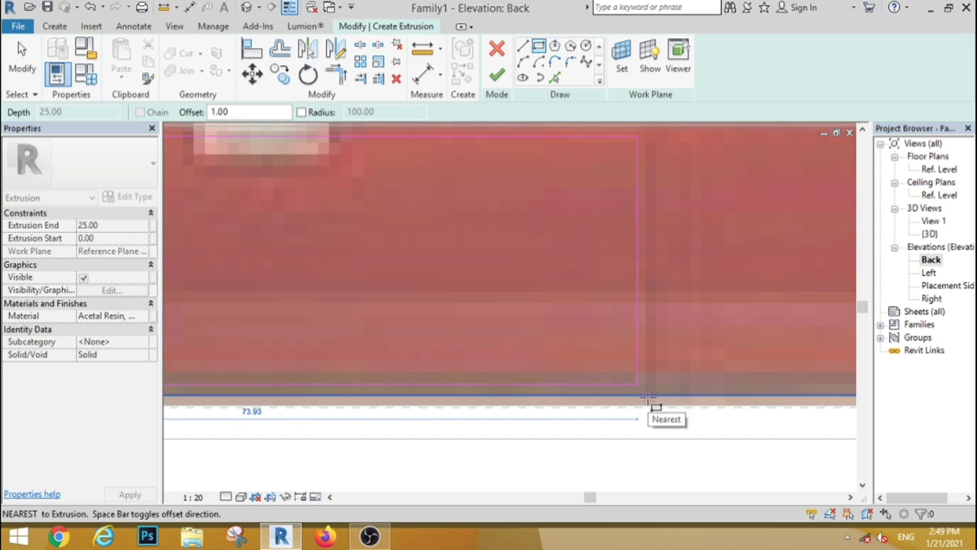
pyautogui.click(647, 397)
# - Draw the last drawer rectangle at lower right and finish the 25.00-deep extrusion
pyautogui.scroll(-2, 448, 284)
pyautogui.scroll(1, 602, 257)
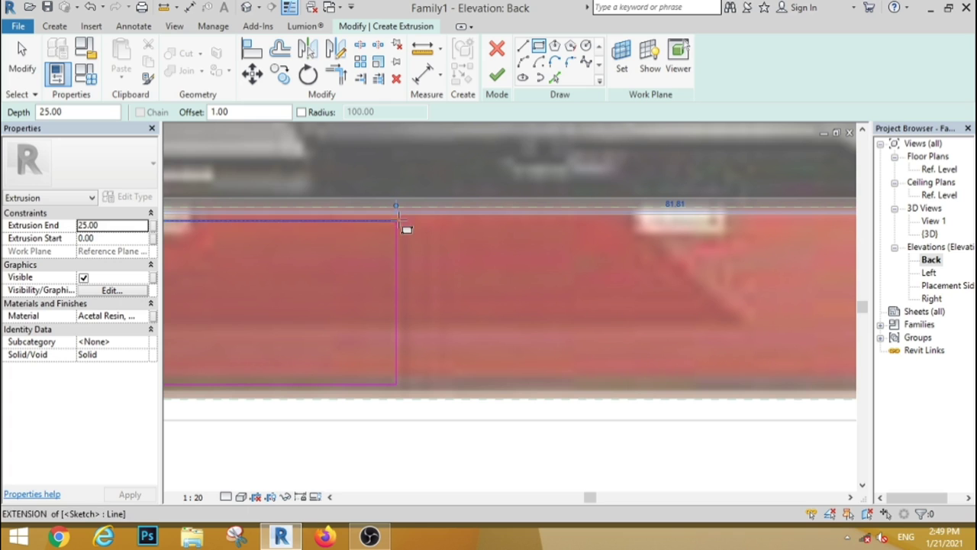
pyautogui.scroll(1, 401, 217)
pyautogui.scroll(1, 403, 212)
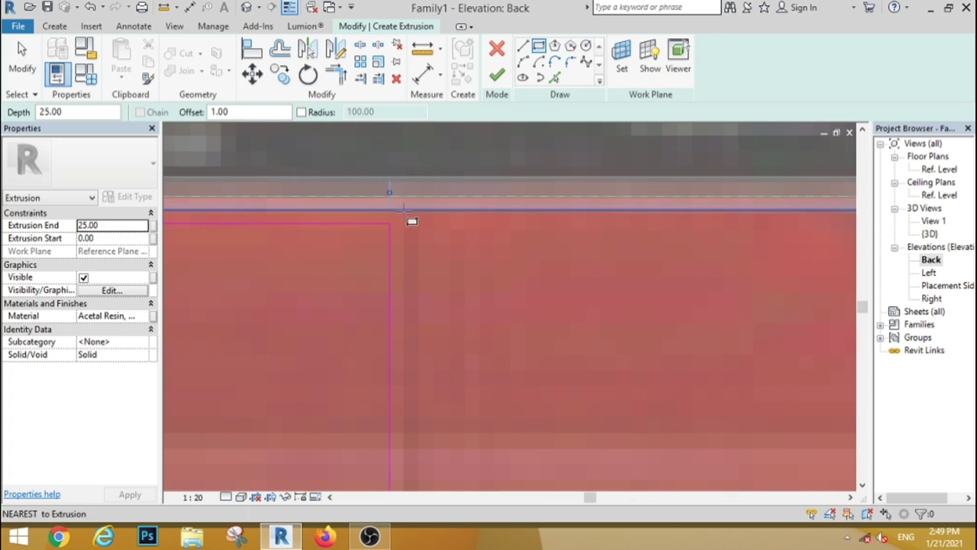
pyautogui.click(405, 208)
pyautogui.scroll(-2, 425, 297)
pyautogui.scroll(-1, 667, 379)
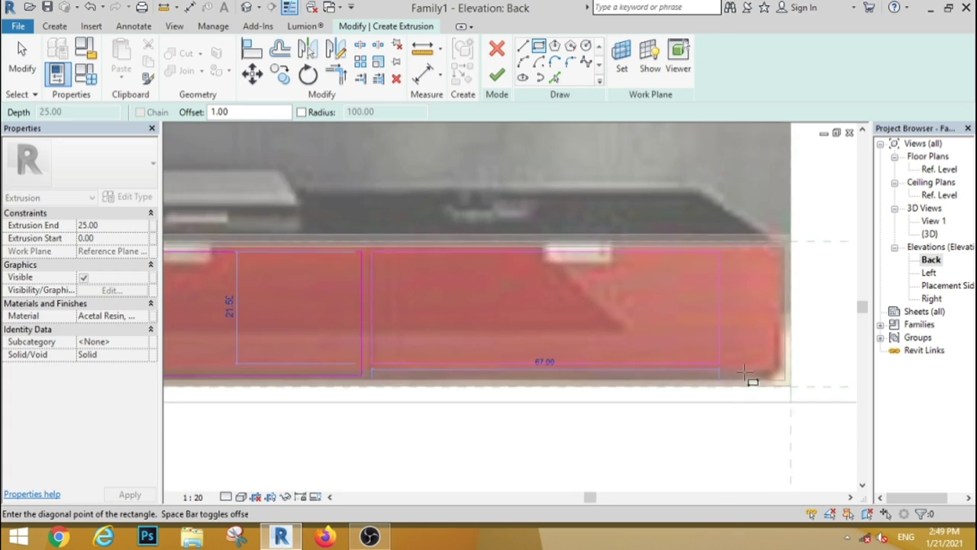
pyautogui.scroll(1, 744, 372)
pyautogui.click(803, 384)
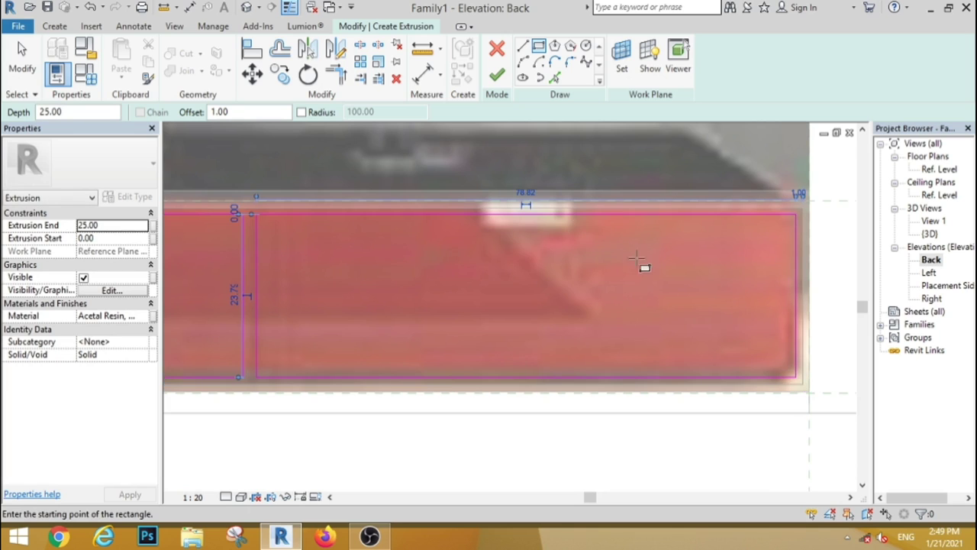
pyautogui.scroll(-1, 638, 261)
pyautogui.click(497, 74)
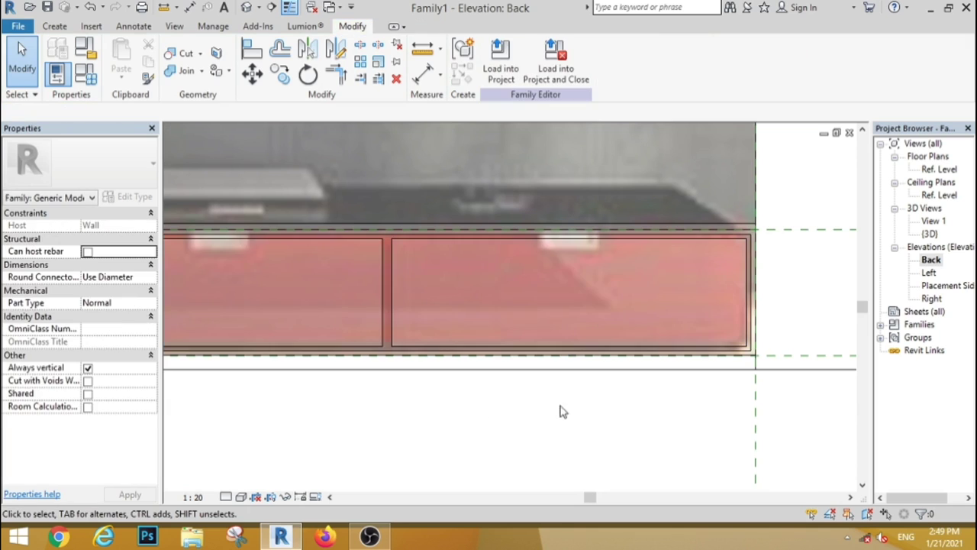
# - Select the drawer extrusion and drag its two side edges into position
pyautogui.scroll(-3, 559, 412)
pyautogui.scroll(-1, 399, 408)
pyautogui.scroll(2, 517, 351)
pyautogui.scroll(2, 470, 361)
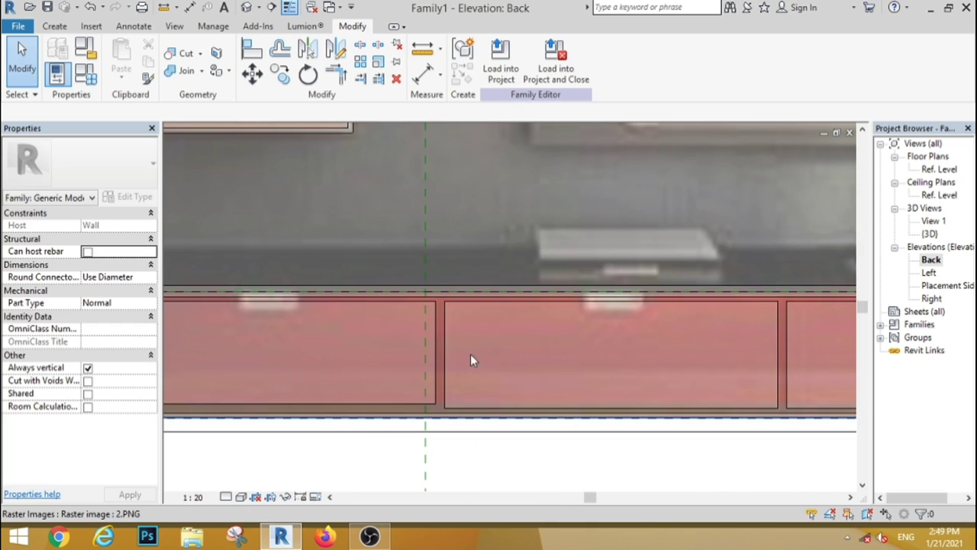
pyautogui.click(446, 354)
pyautogui.scroll(3, 462, 353)
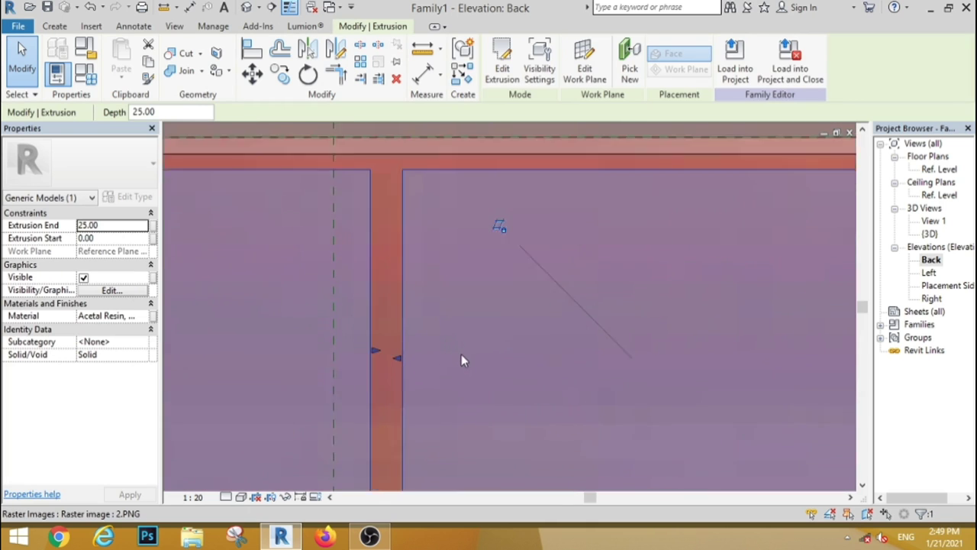
pyautogui.scroll(1, 461, 355)
pyautogui.moveTo(376, 361); pyautogui.dragTo(371, 361)
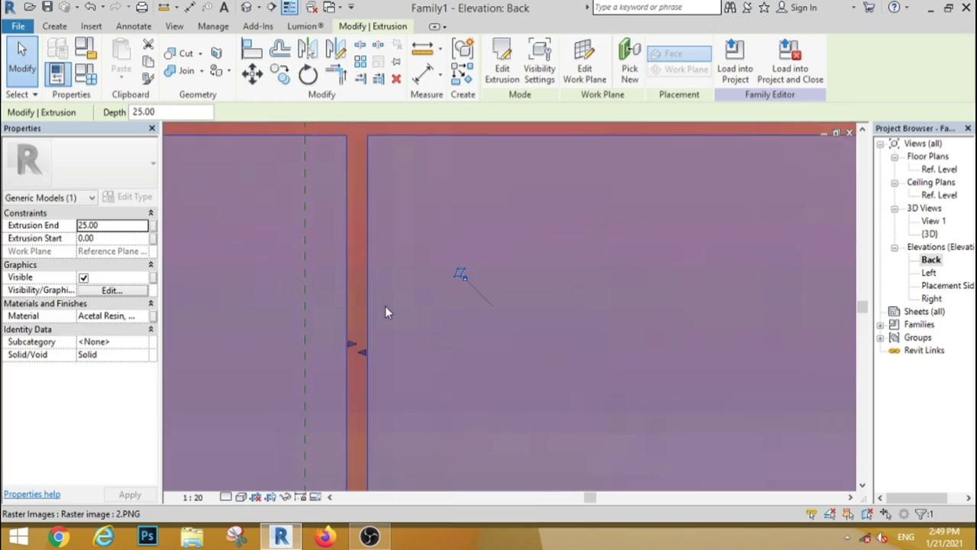
pyautogui.scroll(-3, 385, 306)
pyautogui.scroll(-2, 422, 340)
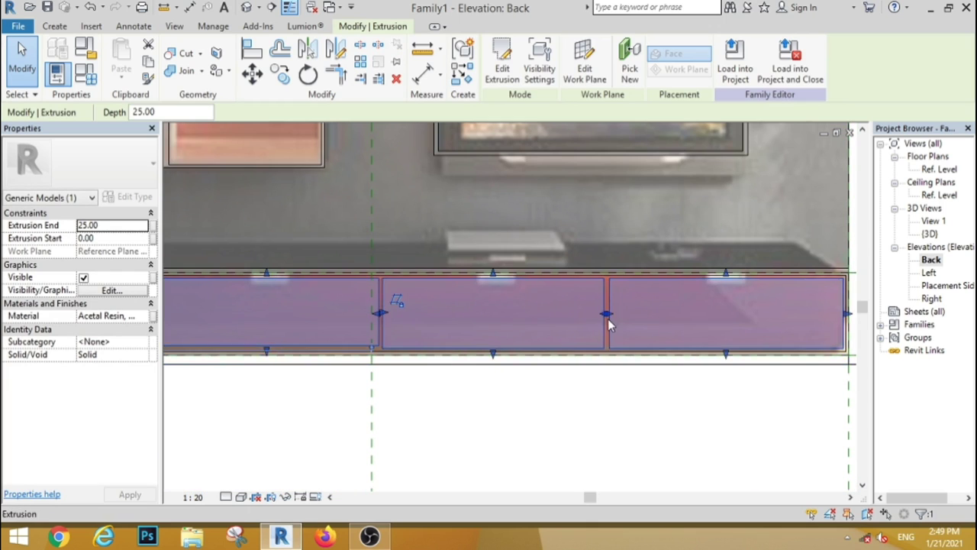
pyautogui.scroll(1, 609, 319)
pyautogui.scroll(3, 611, 319)
pyautogui.scroll(2, 600, 307)
pyautogui.moveTo(598, 305); pyautogui.dragTo(593, 304)
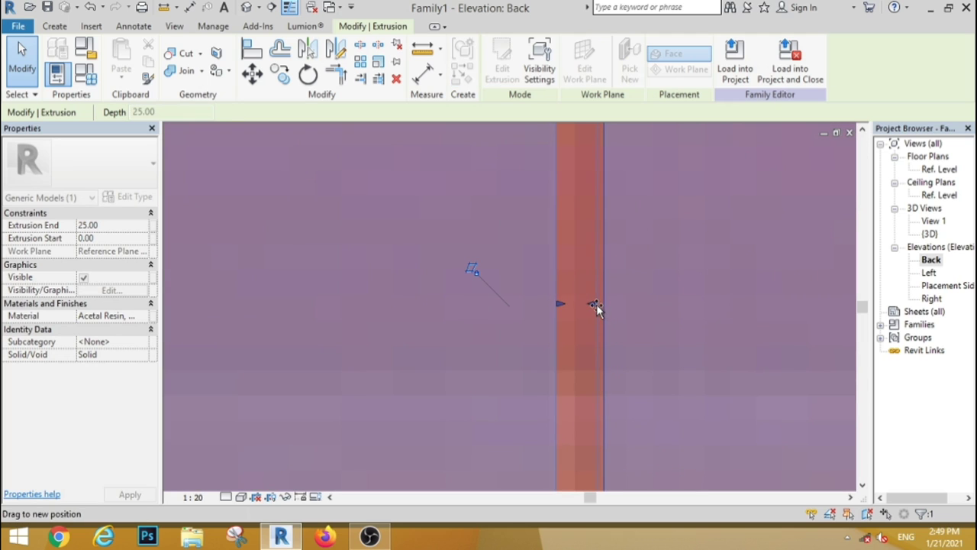
# - Align the extrusion edge to the reference line with AL, then open the Ref. Level plan
pyautogui.scroll(-3, 565, 267)
pyautogui.scroll(-3, 574, 350)
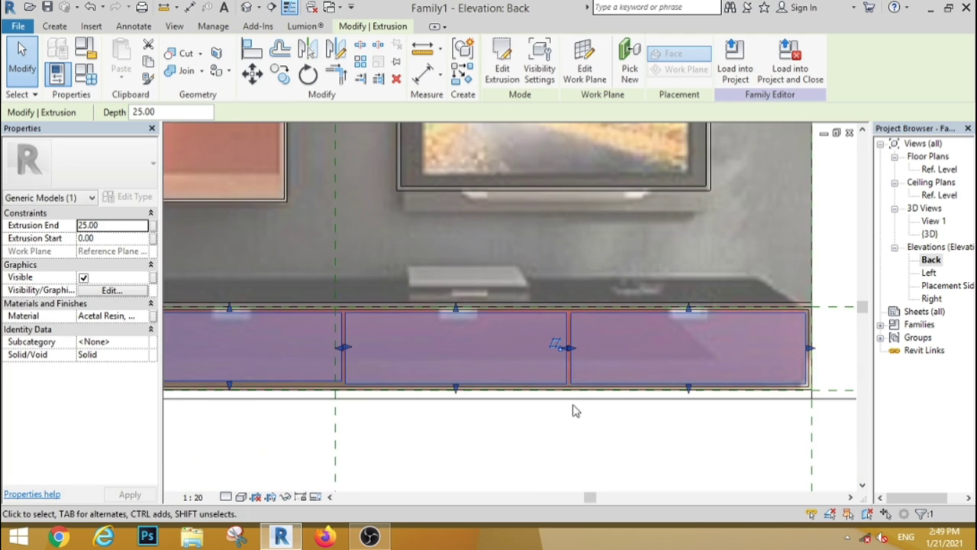
pyautogui.scroll(3, 302, 422)
pyautogui.scroll(-5, 436, 262)
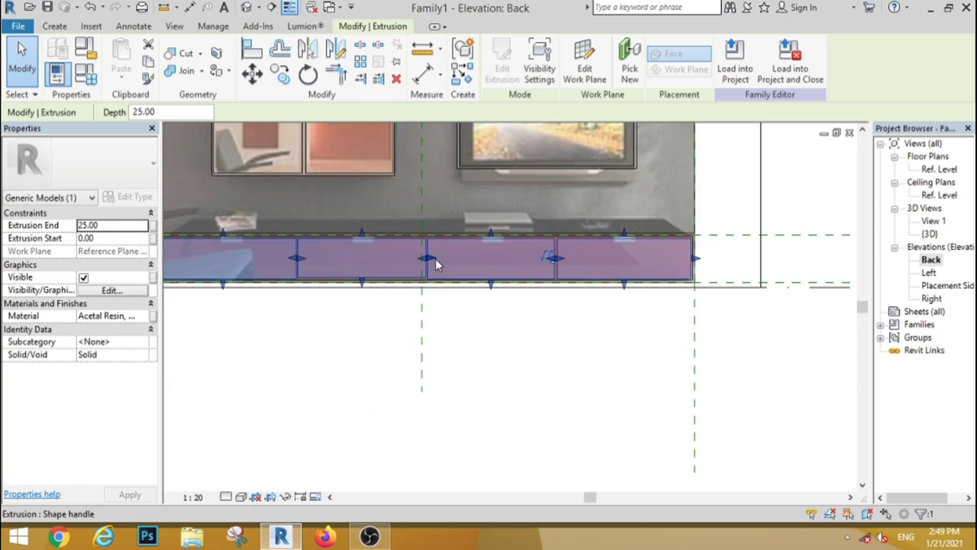
pyautogui.scroll(2, 277, 280)
pyautogui.press('a')
pyautogui.press('l')
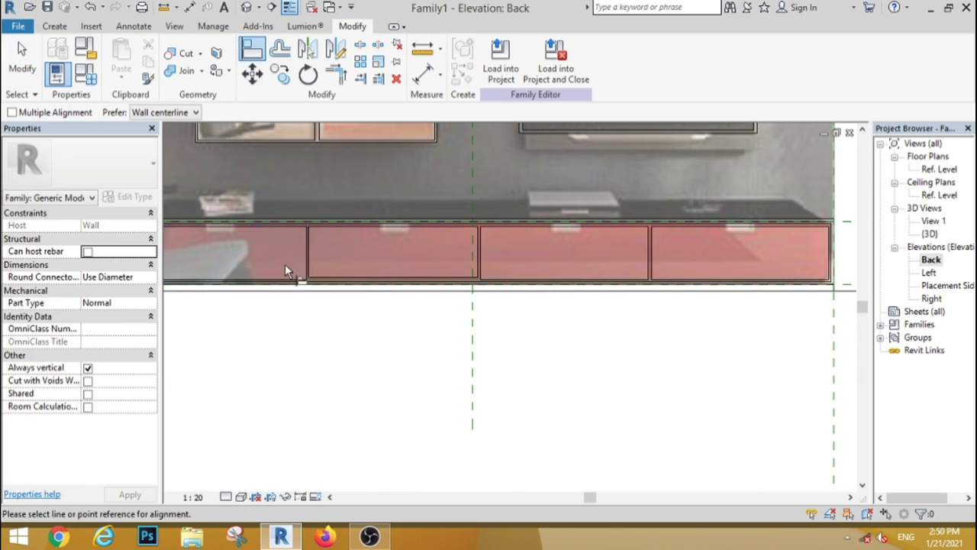
pyautogui.click(283, 279)
pyautogui.click(337, 283)
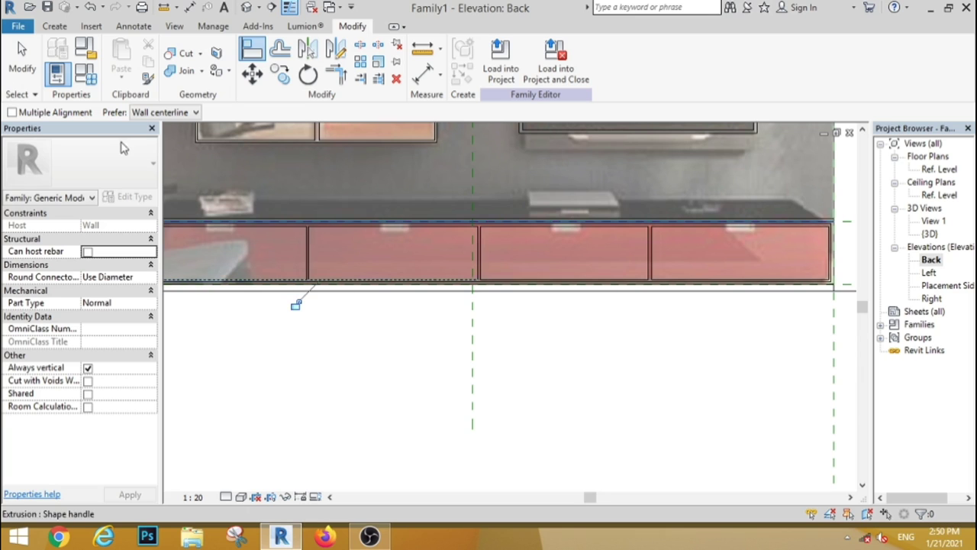
pyautogui.press('Escape')
pyautogui.press('Escape')
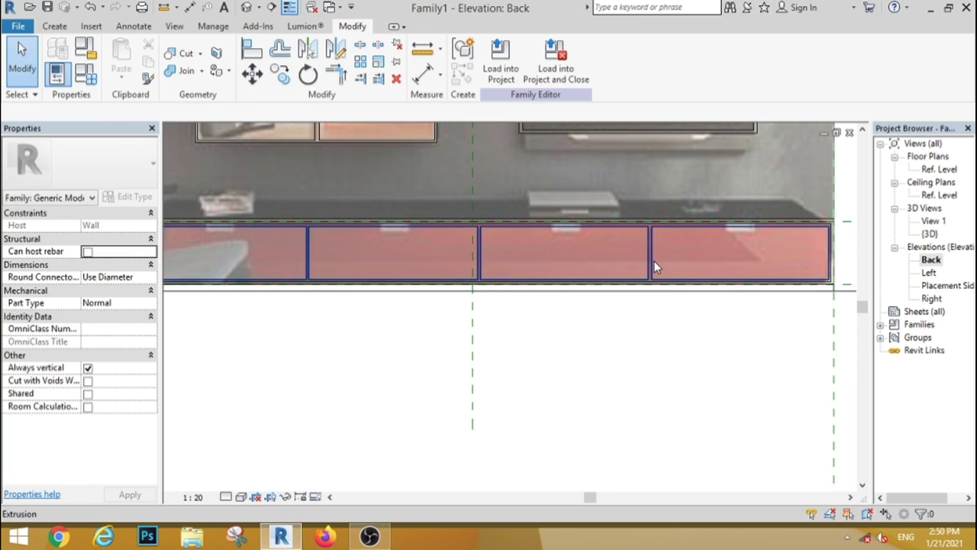
pyautogui.click(839, 263)
pyautogui.doubleClick(934, 170)
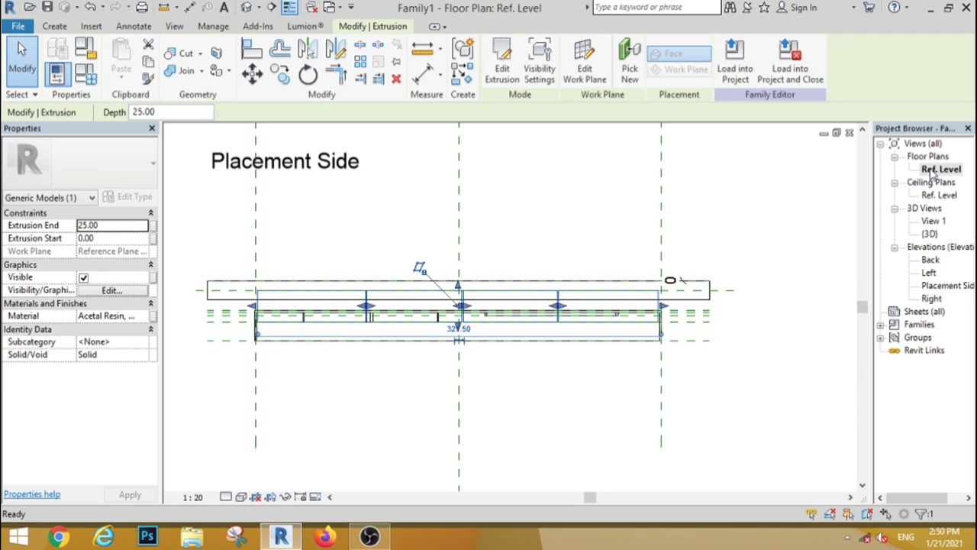
# - Drag the extrusion's handles in plan to make it 40.00 deep and snap it to the reference plane
pyautogui.scroll(3, 414, 345)
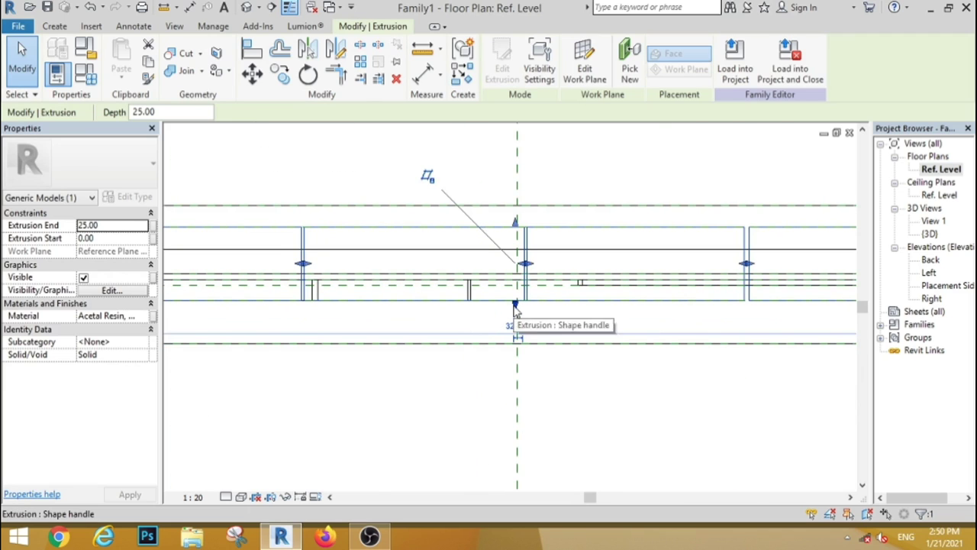
pyautogui.moveTo(515, 308); pyautogui.dragTo(515, 347)
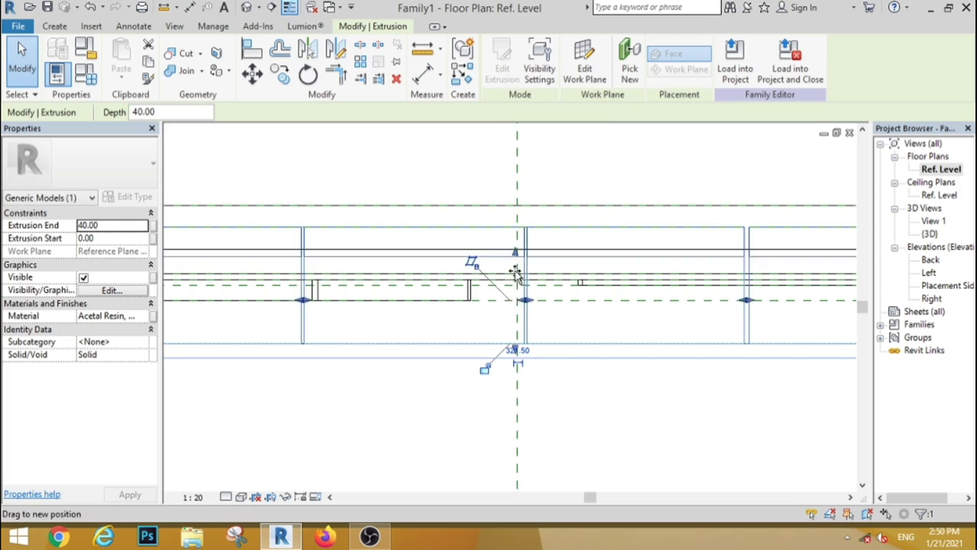
pyautogui.moveTo(516, 275); pyautogui.dragTo(517, 285)
pyautogui.click(448, 421)
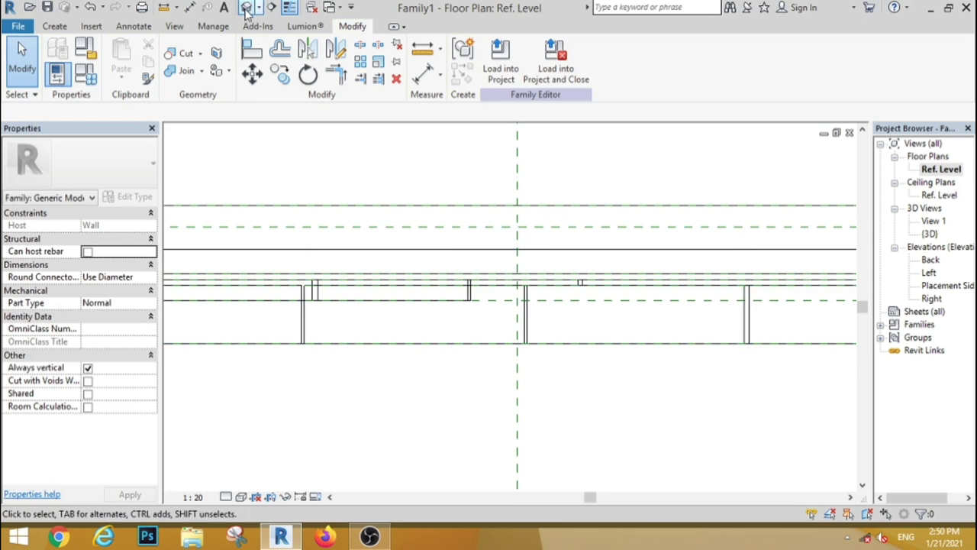
# - Check the unit in an orbited 3D view, then return to the Back elevation
pyautogui.click(245, 8)
pyautogui.moveTo(356, 317)
pyautogui.keyDown('shift'); pyautogui.mouseDown(button='middle')
pyautogui.moveTo(307, 362)
pyautogui.moveTo(382, 412)
pyautogui.moveTo(453, 366)
pyautogui.mouseUp(button='middle'); pyautogui.keyUp('shift')
pyautogui.scroll(-2, 453, 366)
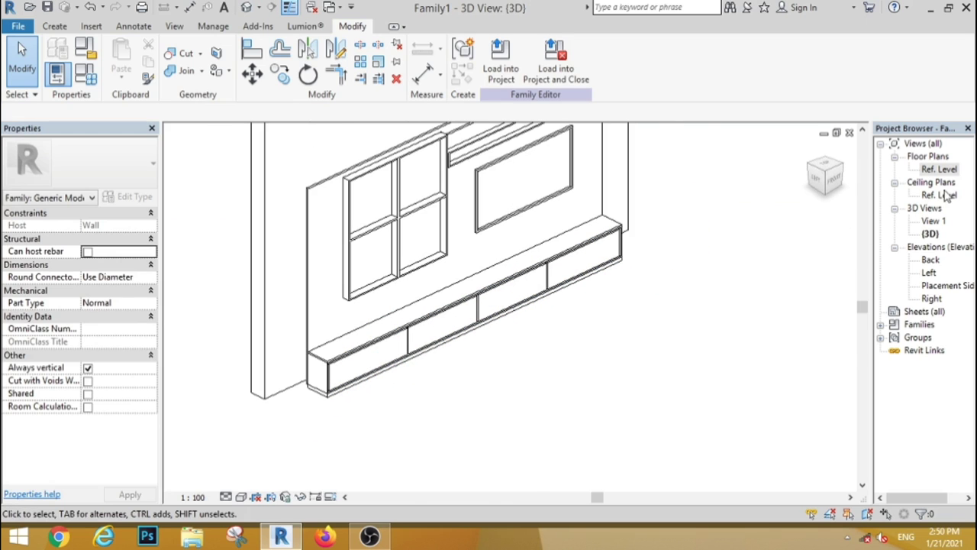
pyautogui.doubleClick(930, 260)
pyautogui.scroll(-3, 672, 308)
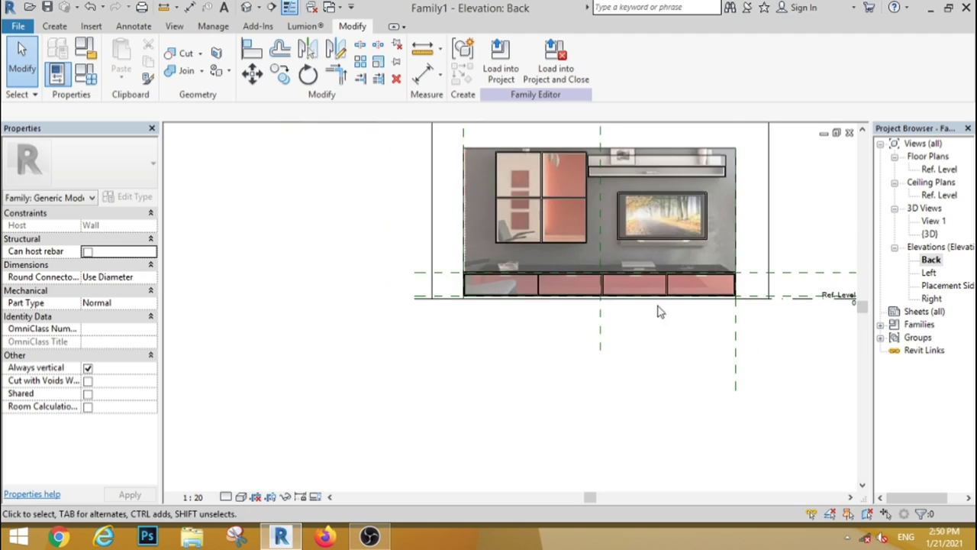
pyautogui.scroll(3, 522, 289)
# - Start a new extrusion and sketch one small rectangle for the drawer handle
pyautogui.click(55, 26)
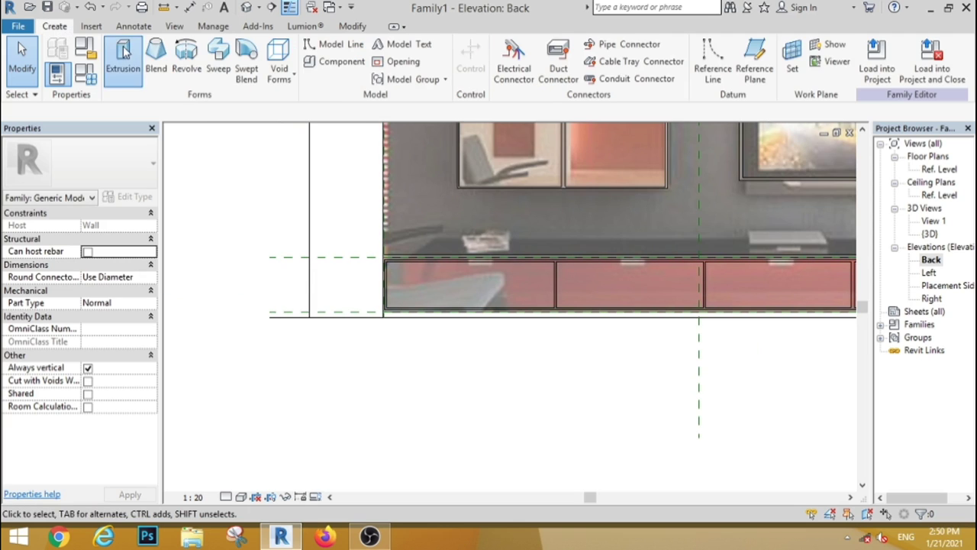
pyautogui.click(122, 57)
pyautogui.click(538, 46)
pyautogui.scroll(2, 475, 264)
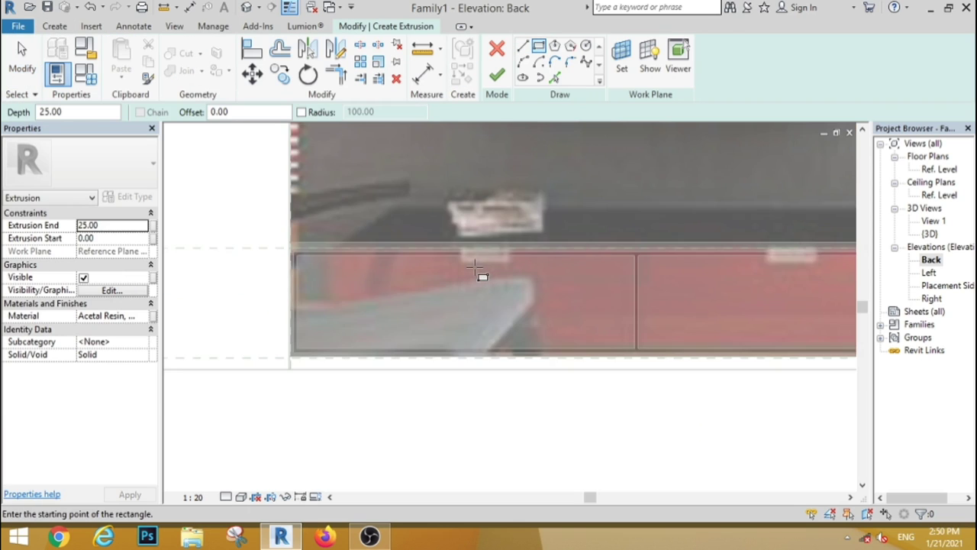
pyautogui.scroll(2, 480, 273)
pyautogui.click(463, 277)
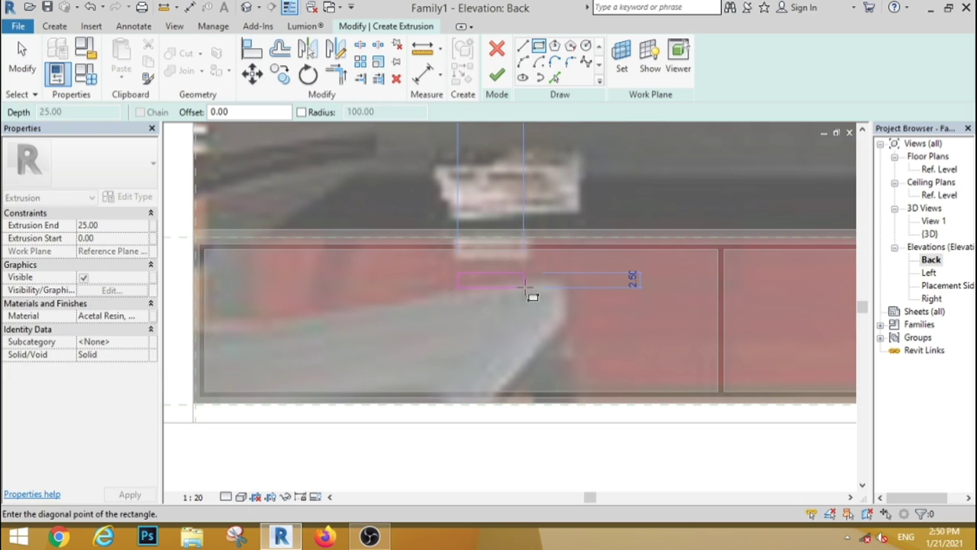
pyautogui.click(526, 283)
pyautogui.press('Escape')
pyautogui.press('Escape')
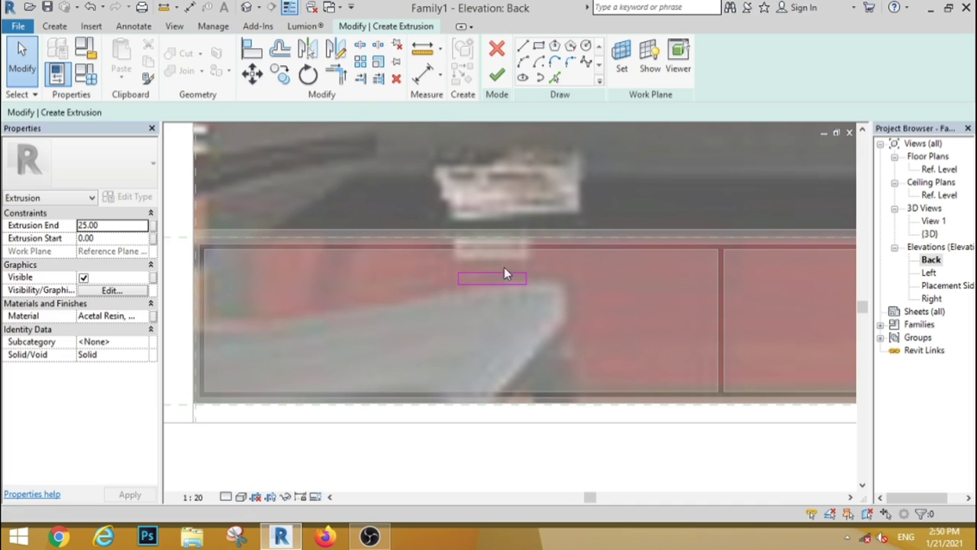
# - Move the handle rectangle so it is centred on the drawer front
pyautogui.moveTo(458, 211); pyautogui.dragTo(416, 244)
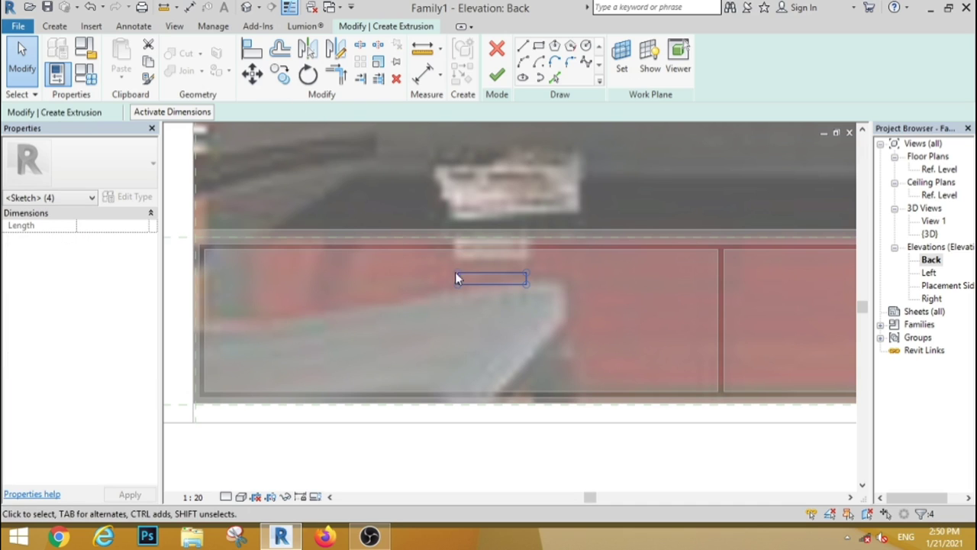
pyautogui.press('m')
pyautogui.press('v')
pyautogui.click(525, 284)
pyautogui.scroll(-2, 323, 292)
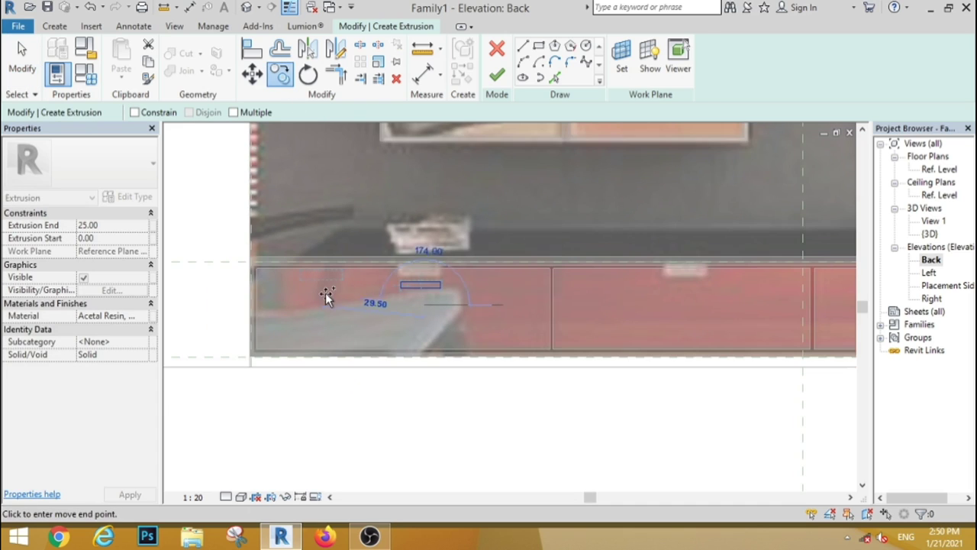
pyautogui.click(418, 310)
# - Copy the handle onto the other drawers and finish the handle extrusion
pyautogui.click(628, 290)
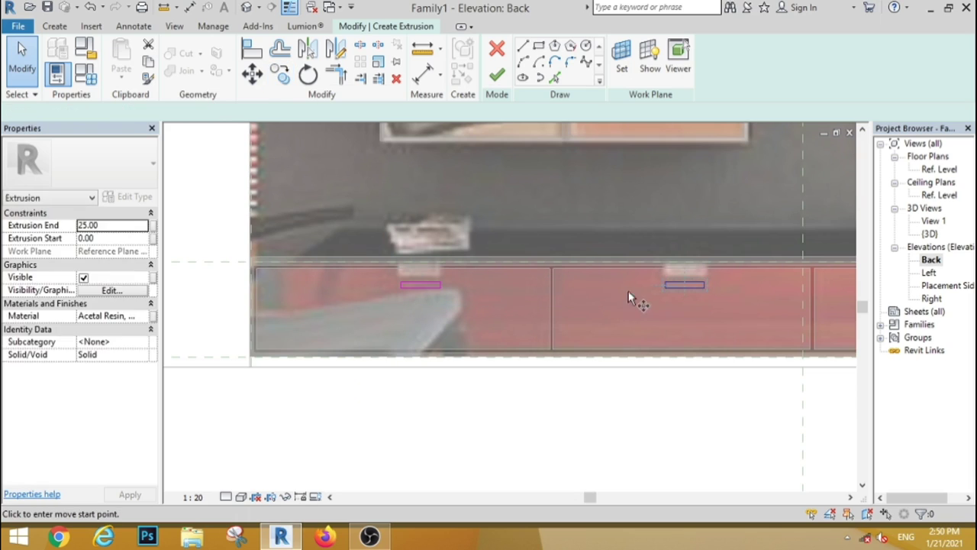
pyautogui.press('c')
pyautogui.press('o')
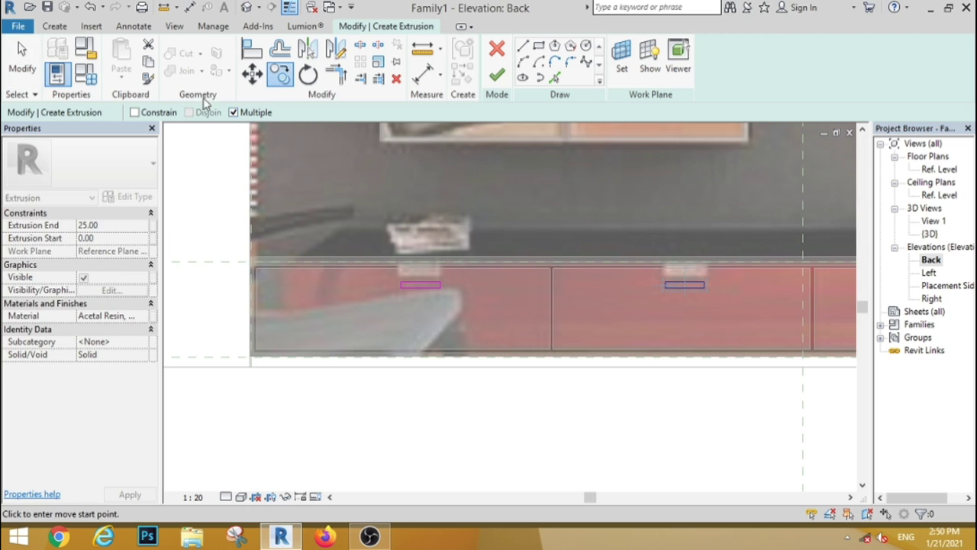
pyautogui.click(687, 308)
pyautogui.scroll(-3, 686, 309)
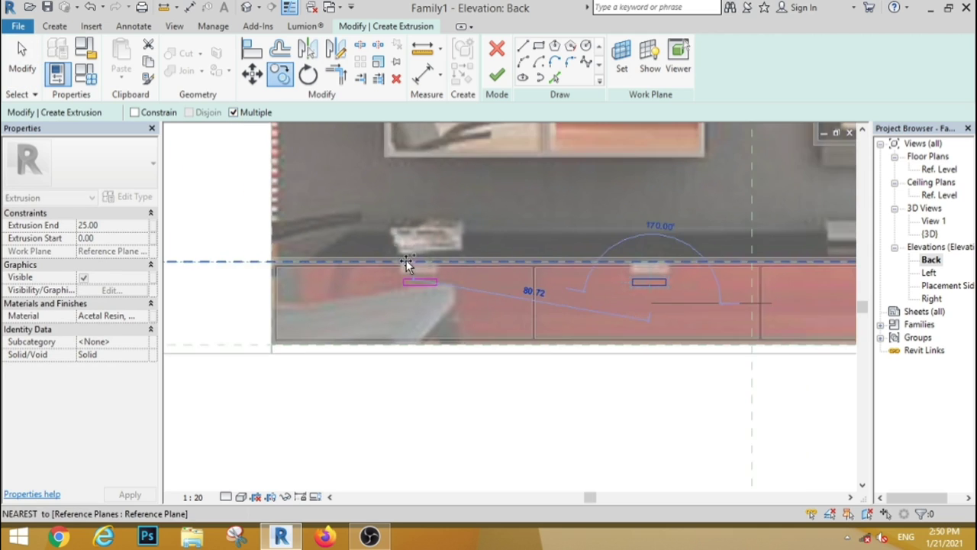
pyautogui.scroll(-3, 407, 259)
pyautogui.scroll(2, 589, 273)
pyautogui.scroll(2, 589, 273)
pyautogui.scroll(2, 589, 273)
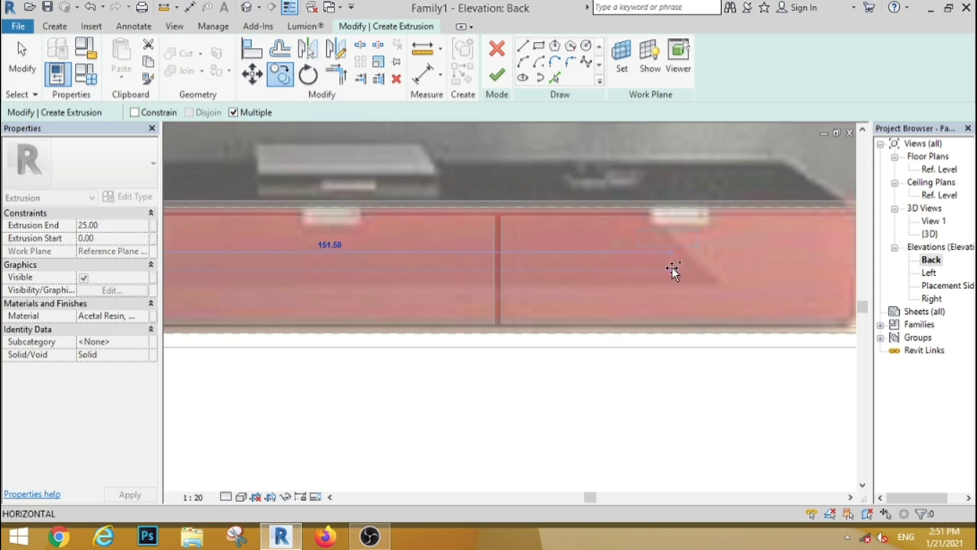
pyautogui.click(687, 272)
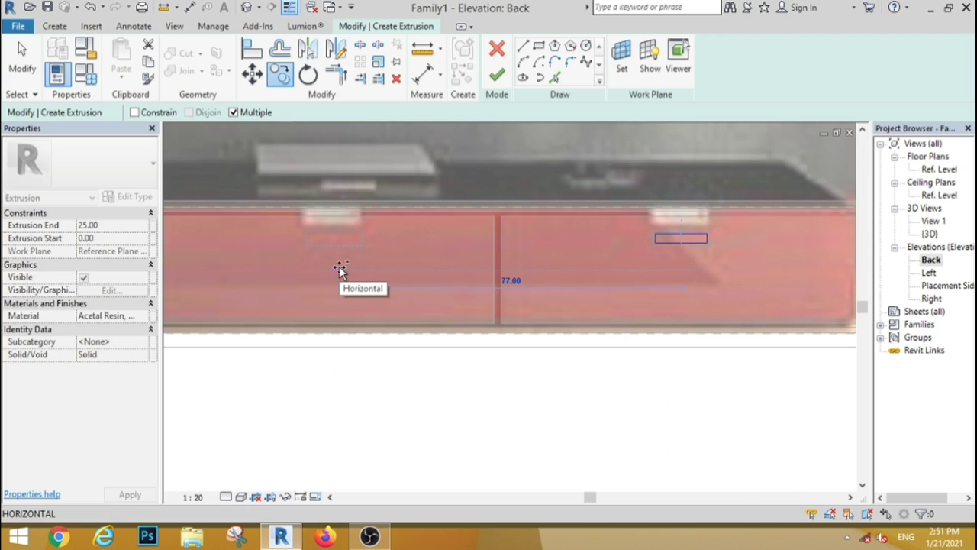
pyautogui.click(340, 269)
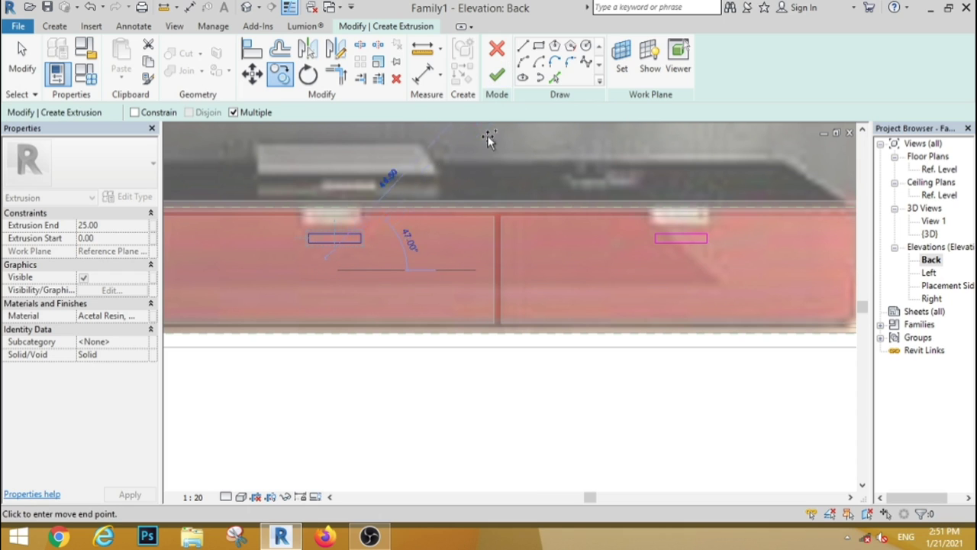
pyautogui.click(497, 76)
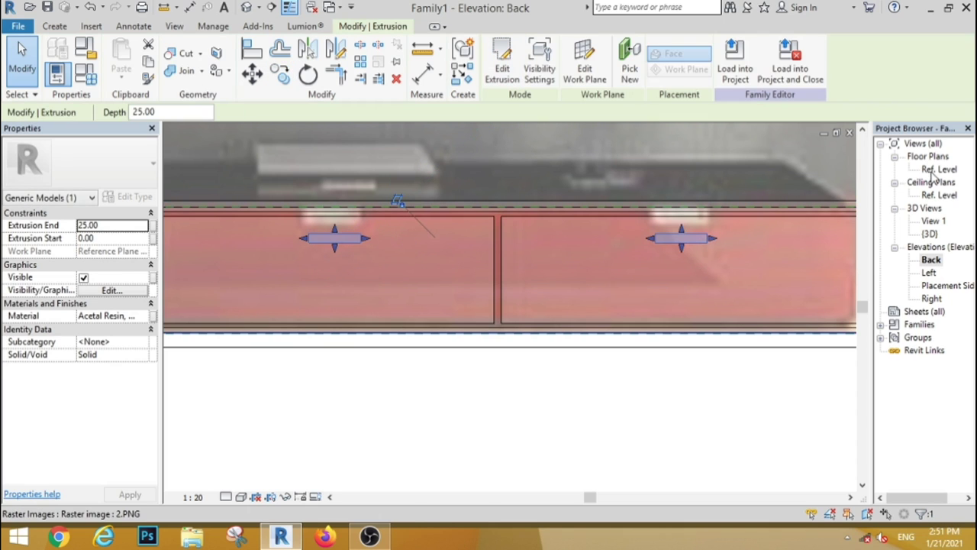
# - In the Ref. Level plan, extend the handle extrusion out to the cabinet front
pyautogui.doubleClick(935, 169)
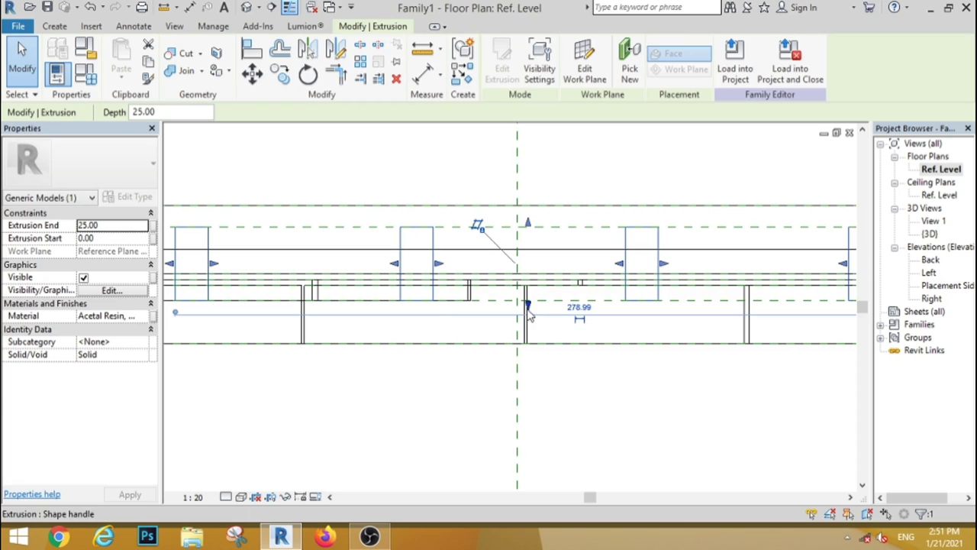
pyautogui.moveTo(528, 305); pyautogui.dragTo(528, 356)
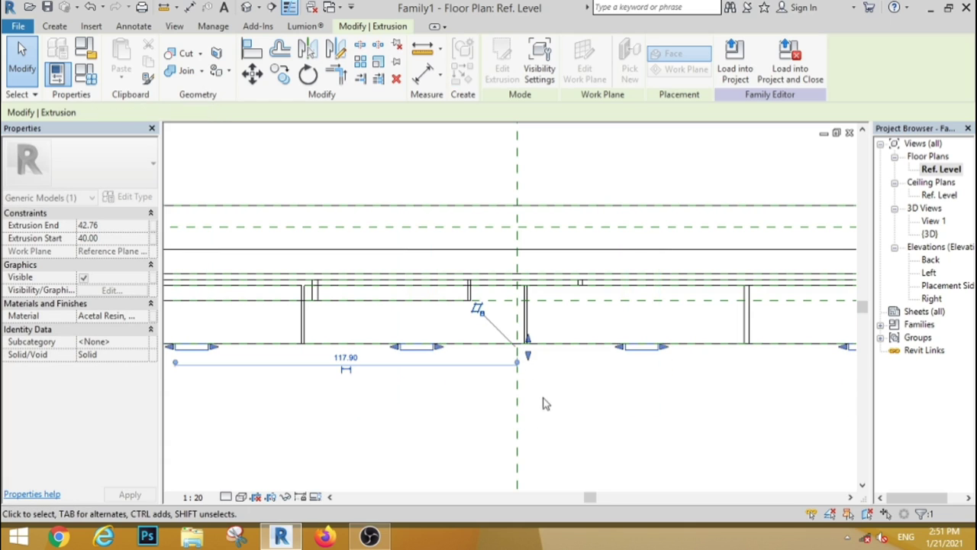
pyautogui.press('Escape')
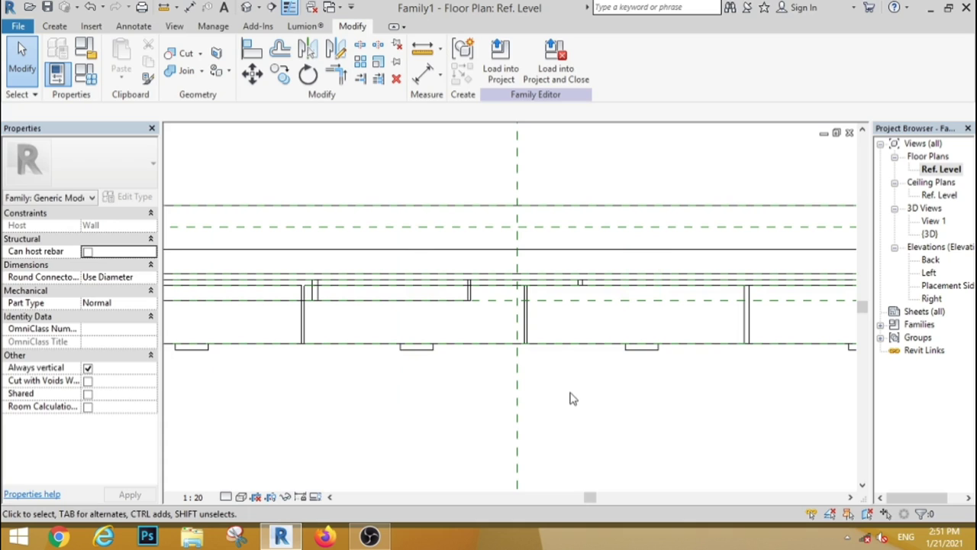
# - In the 3D view, select the drawer-front panels and open their Material browser
pyautogui.click(247, 6)
pyautogui.click(240, 497)
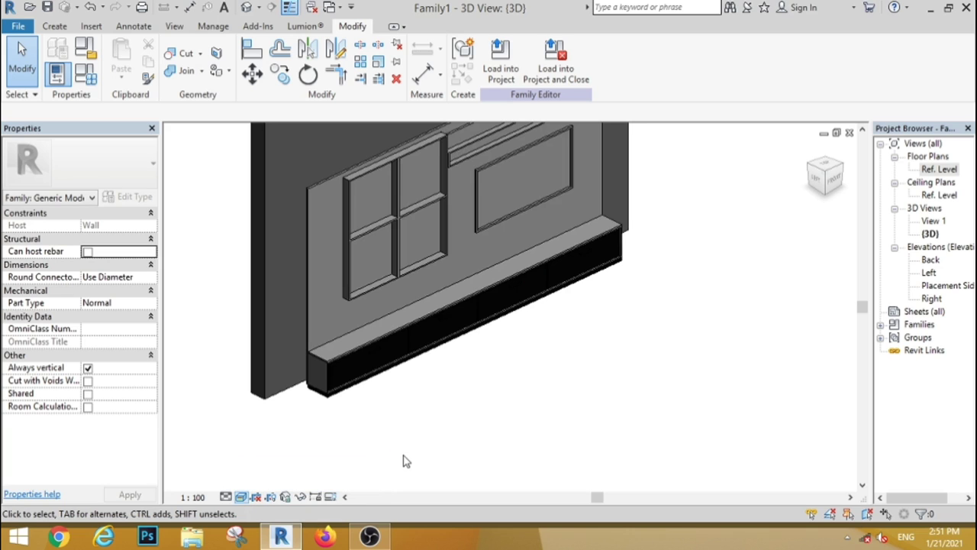
pyautogui.keyDown('shift'); pyautogui.moveTo(443, 443); pyautogui.dragTo(269, 335, button='middle'); pyautogui.keyUp('shift')
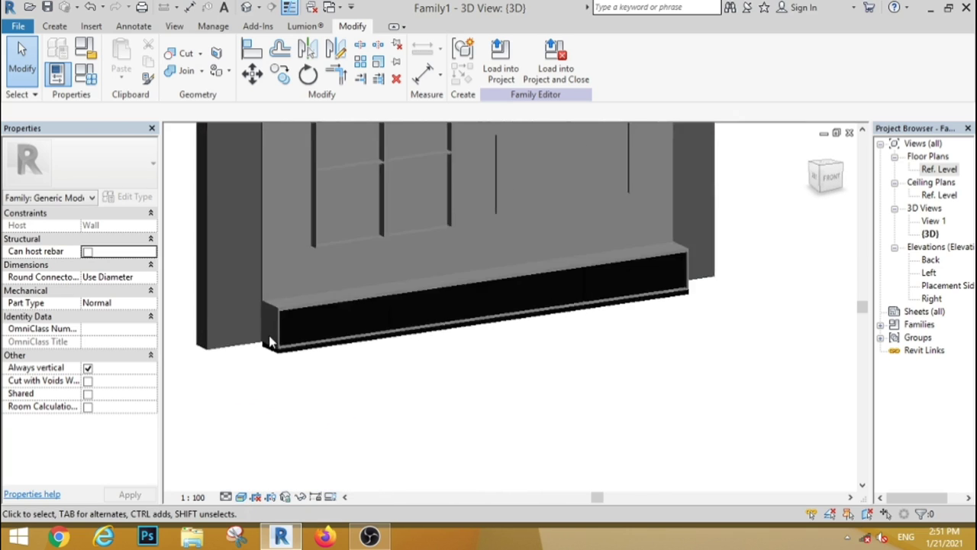
pyautogui.scroll(2, 269, 335)
pyautogui.click(320, 264)
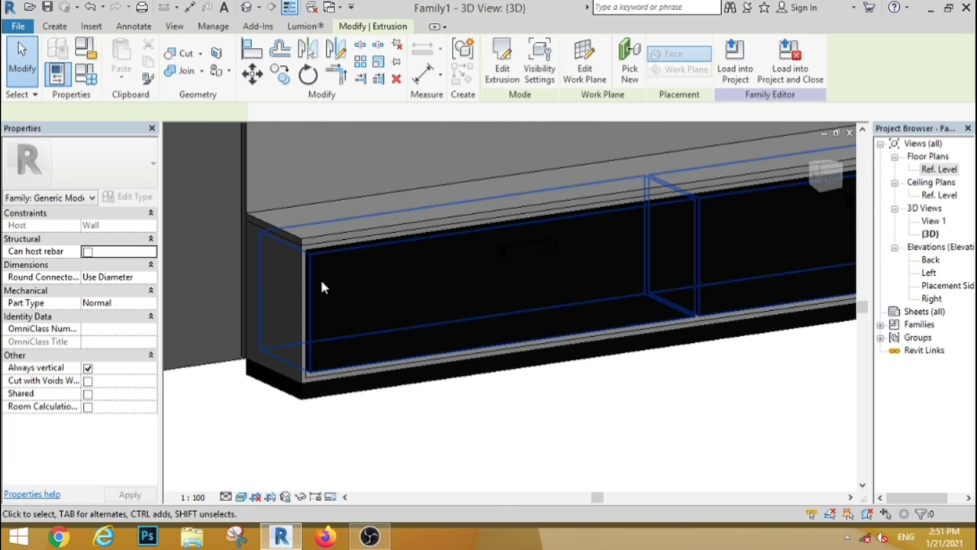
pyautogui.click(146, 316)
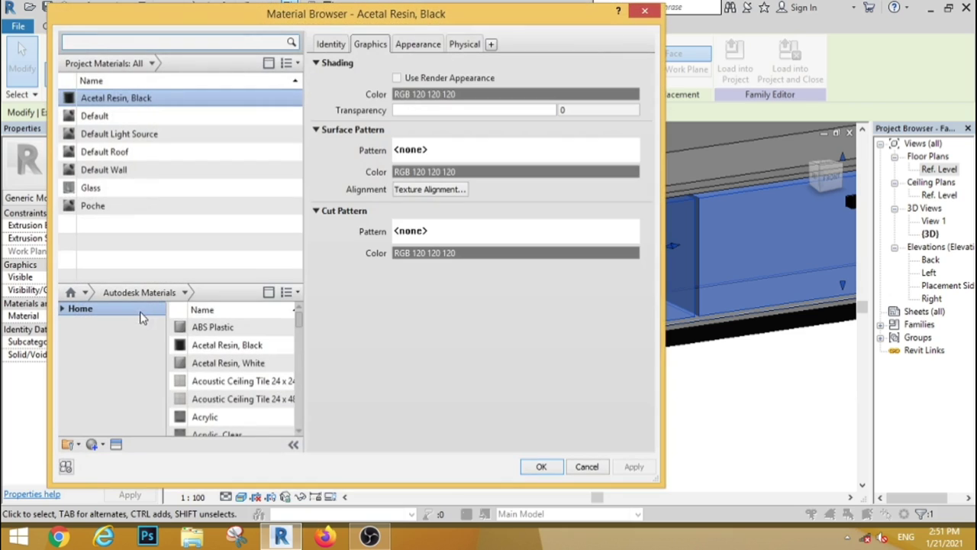
# - Assign the Ash wood material to the drawer fronts
pyautogui.click(184, 292)
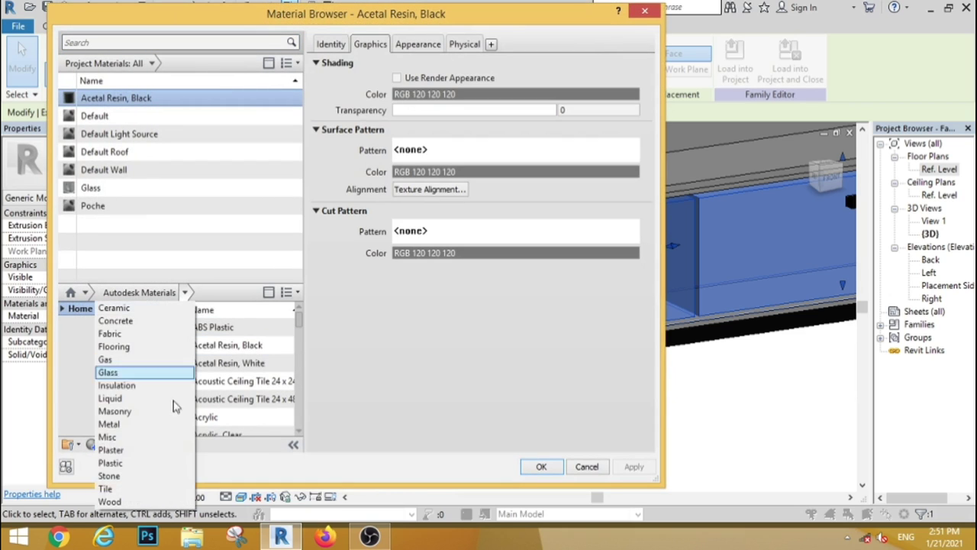
pyautogui.click(133, 502)
pyautogui.click(270, 327)
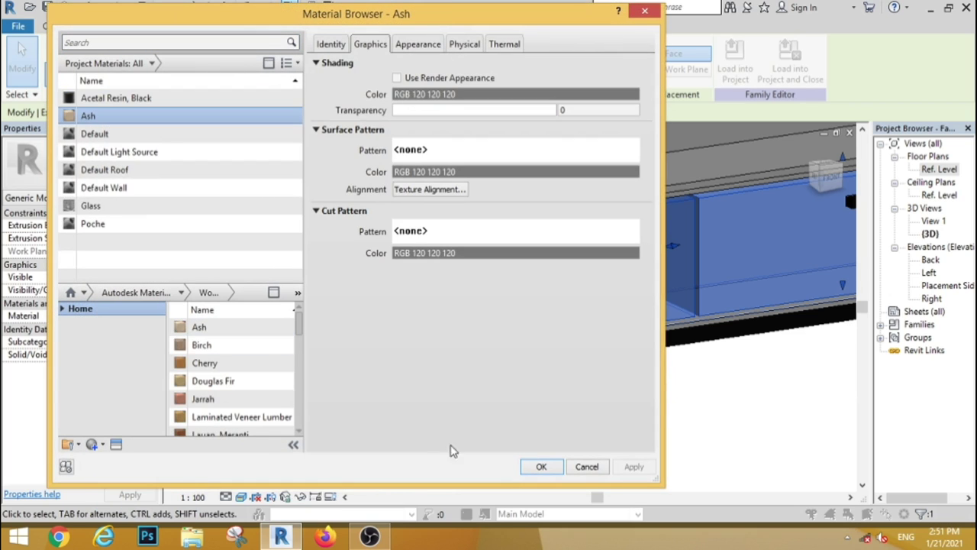
pyautogui.click(541, 468)
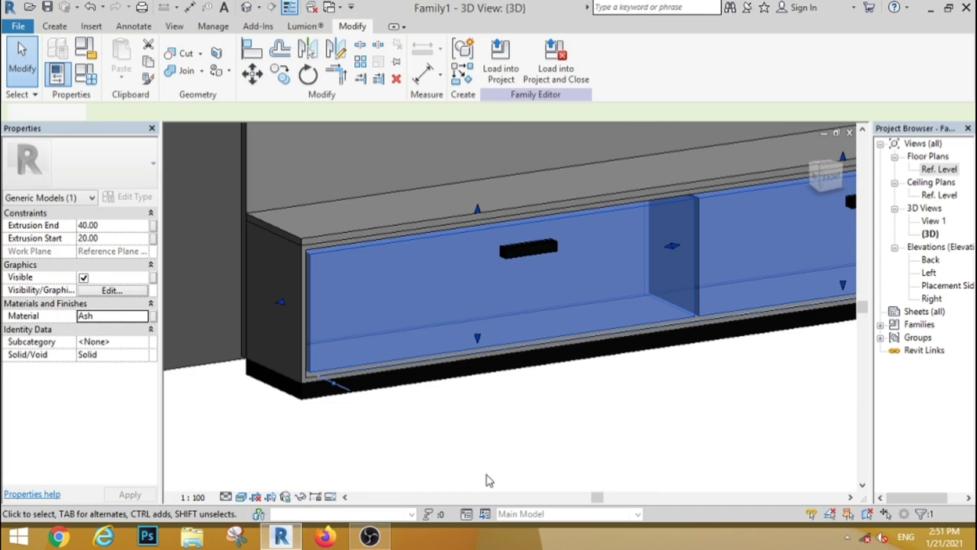
pyautogui.click(485, 473)
# - Give the cabinet top a new material coloured dark red (RGB 113-000-000)
pyautogui.click(336, 237)
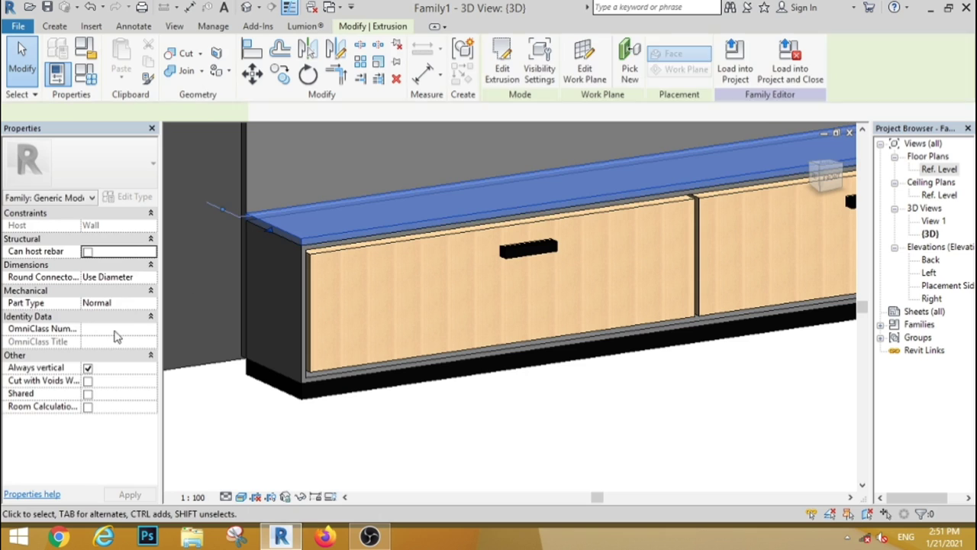
pyautogui.click(146, 315)
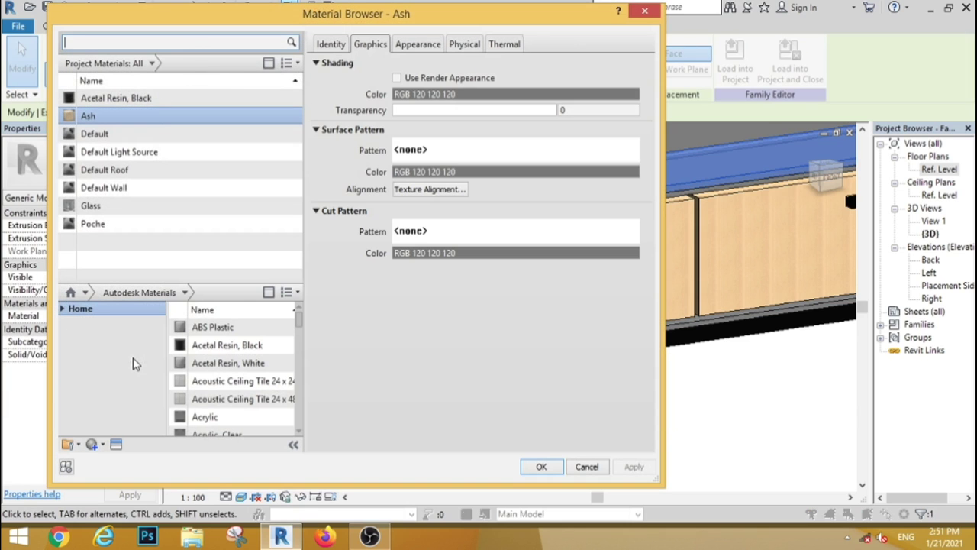
pyautogui.click(92, 445)
pyautogui.click(123, 460)
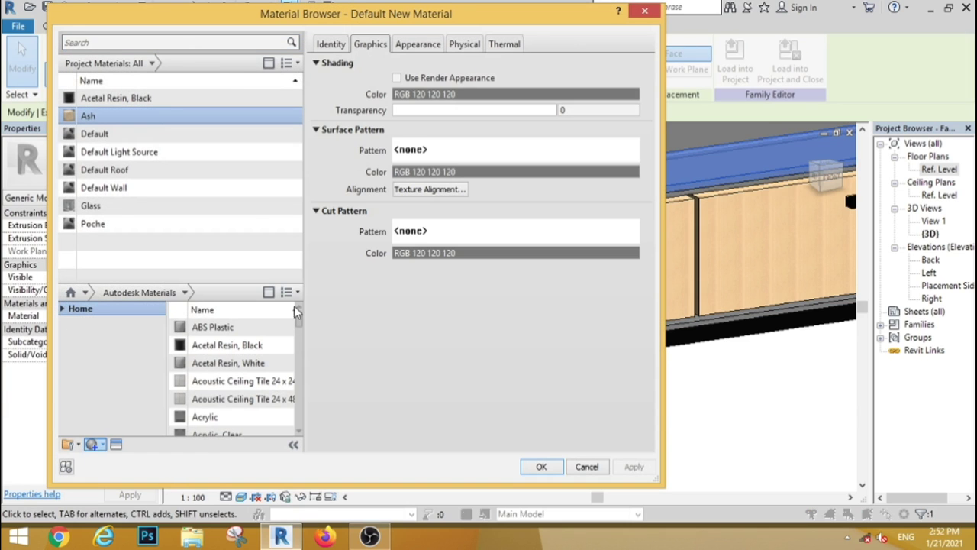
pyautogui.click(418, 43)
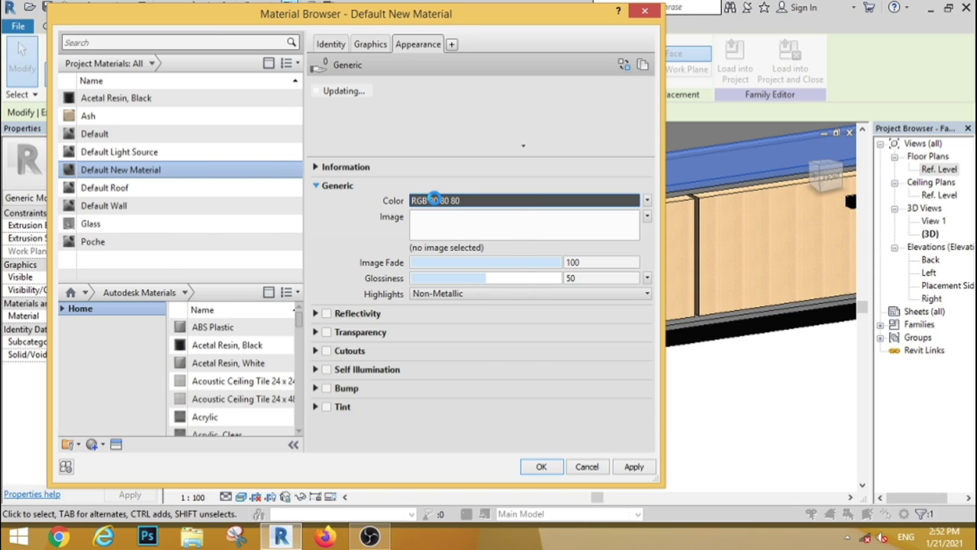
pyautogui.click(433, 199)
pyautogui.click(207, 192)
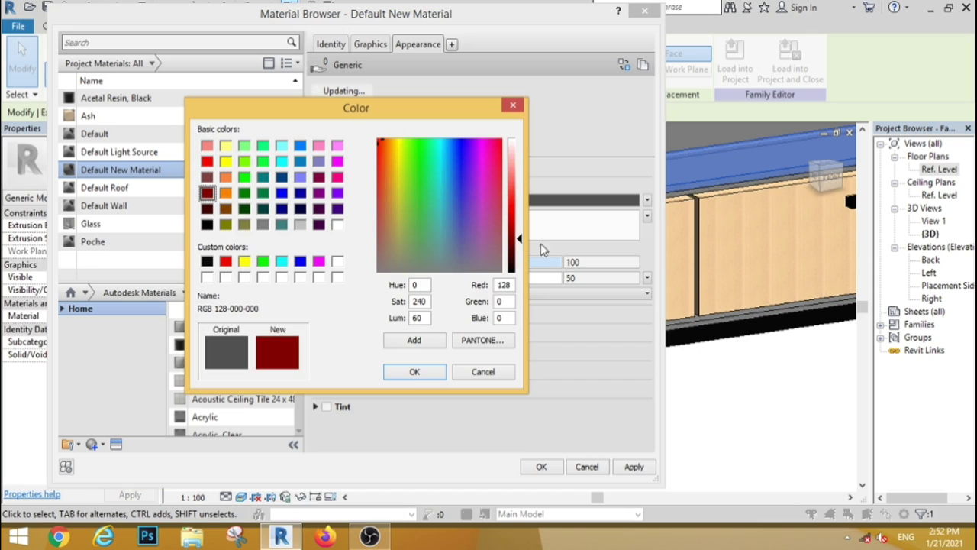
pyautogui.click(415, 371)
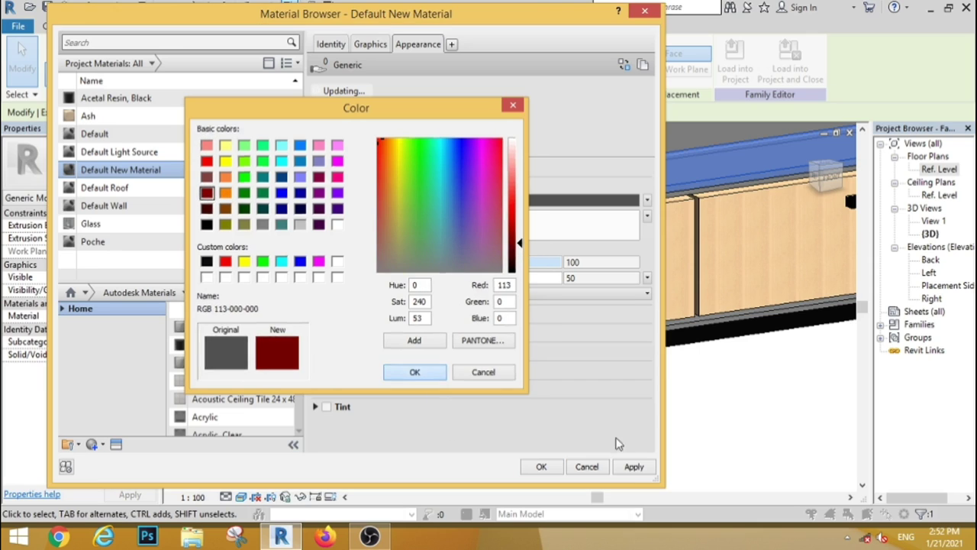
pyautogui.click(633, 466)
pyautogui.click(541, 466)
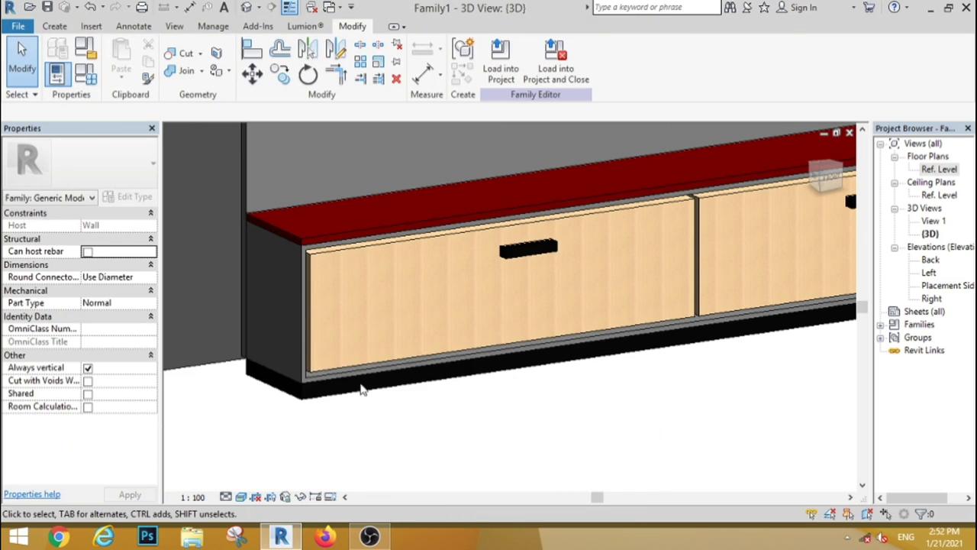
# - Add Acetal Resin, White from the Plastic library as the outer frame's material
pyautogui.click(305, 384)
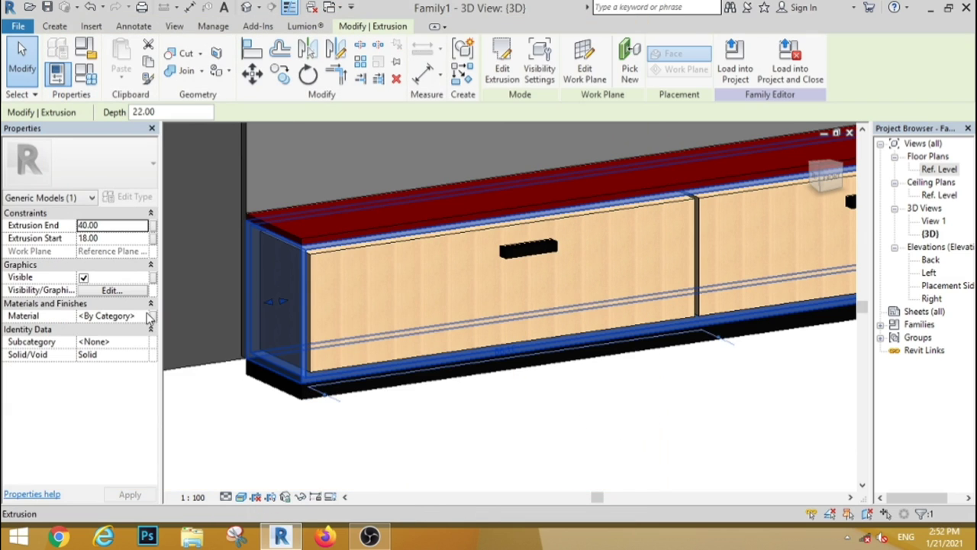
pyautogui.click(150, 319)
pyautogui.click(149, 320)
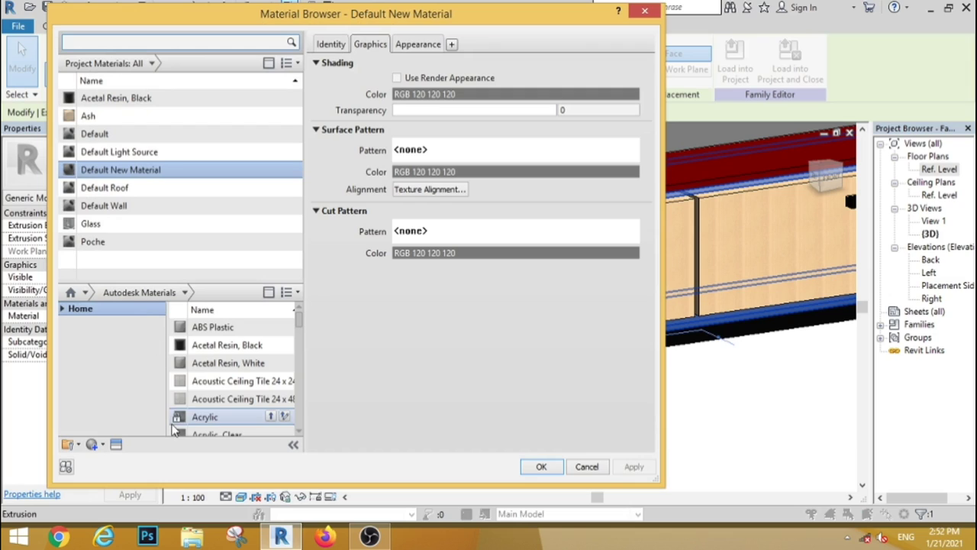
pyautogui.click(186, 293)
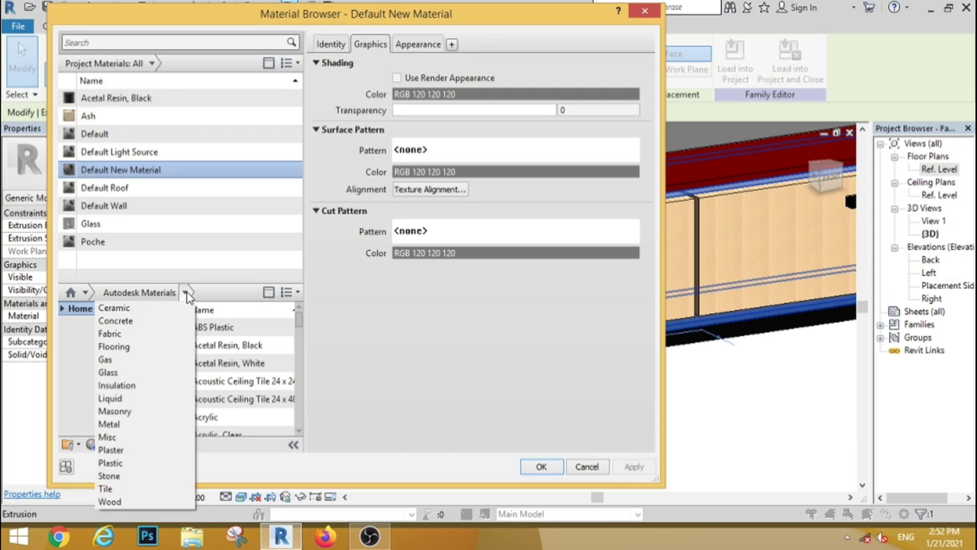
pyautogui.click(111, 463)
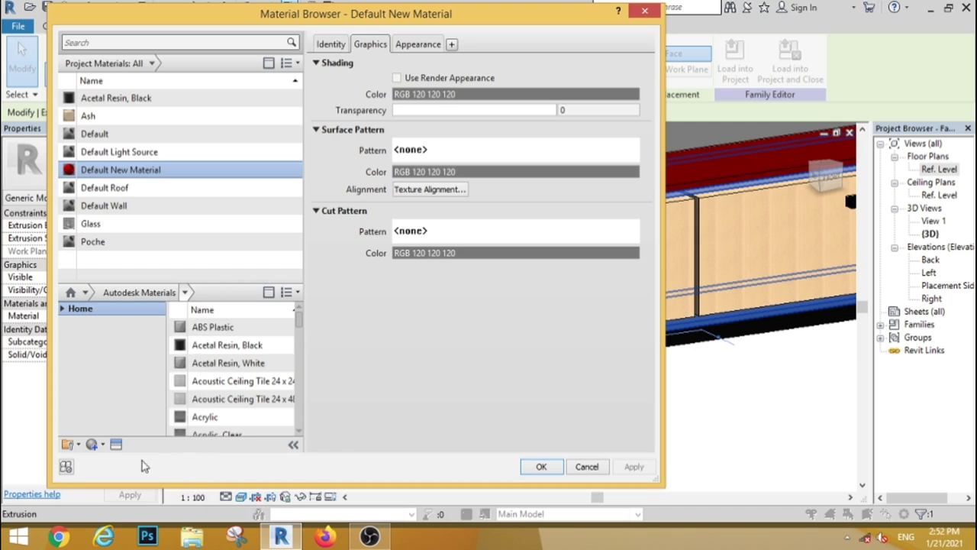
pyautogui.click(272, 355)
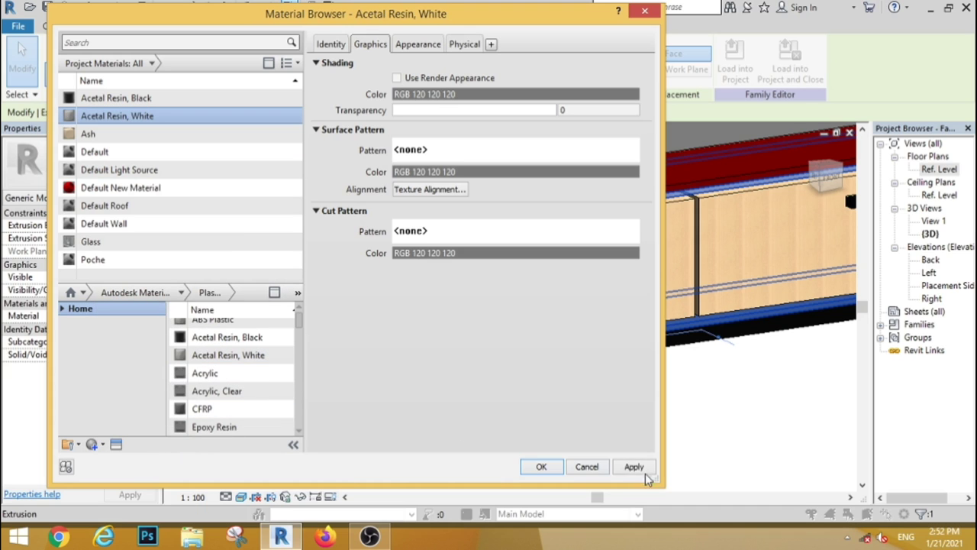
pyautogui.click(584, 468)
pyautogui.click(566, 446)
# - Assign a Plastic library material to the upper horizontal shelf
pyautogui.scroll(-3, 450, 468)
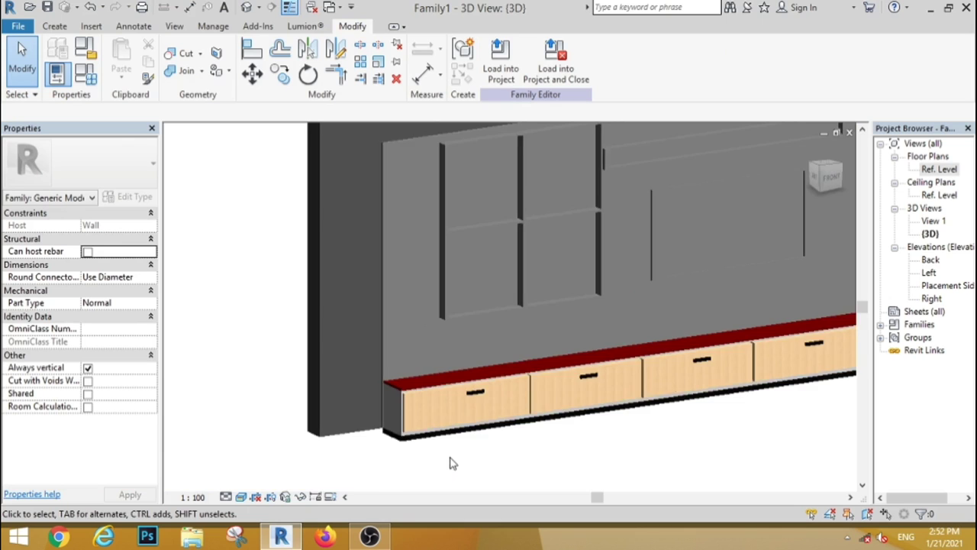
pyautogui.scroll(-2, 357, 373)
pyautogui.scroll(3, 495, 268)
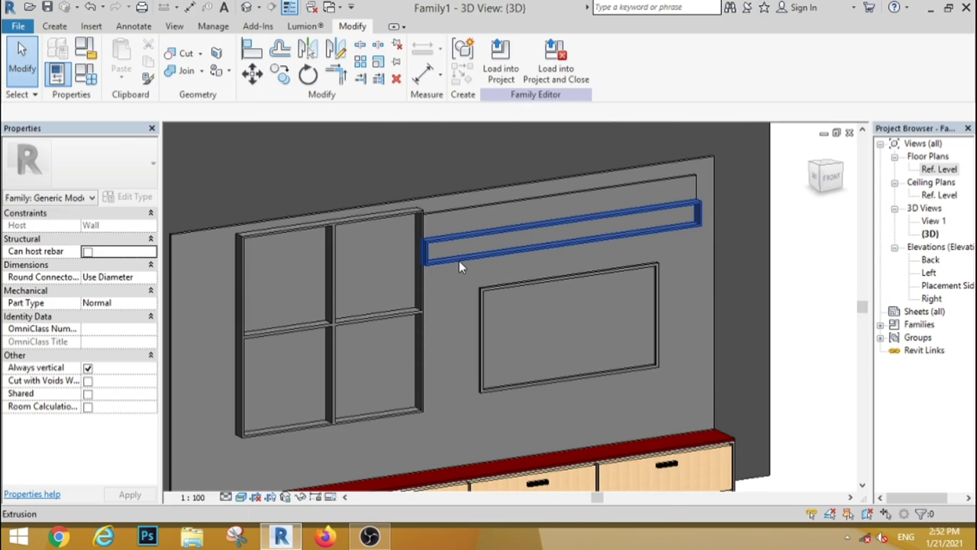
pyautogui.click(459, 261)
pyautogui.click(144, 317)
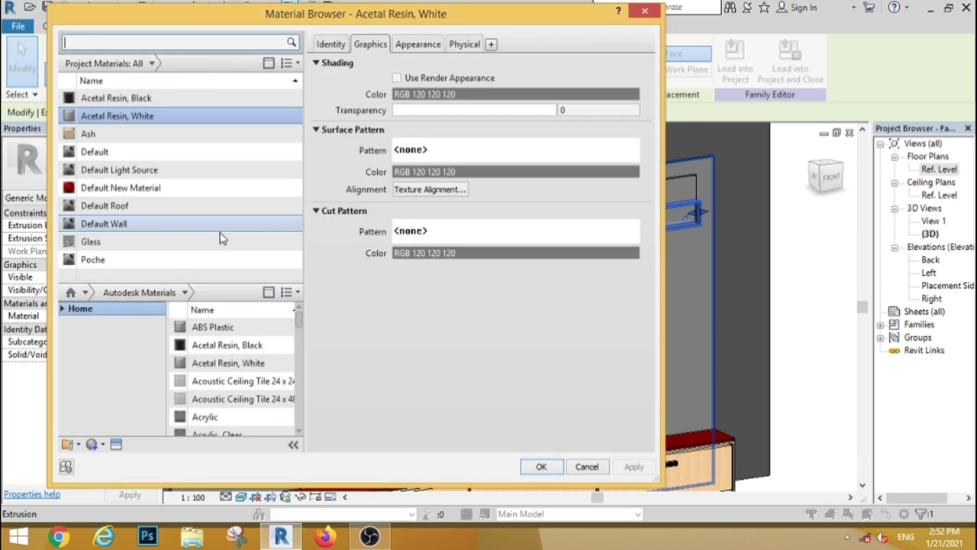
pyautogui.click(185, 293)
pyautogui.click(138, 467)
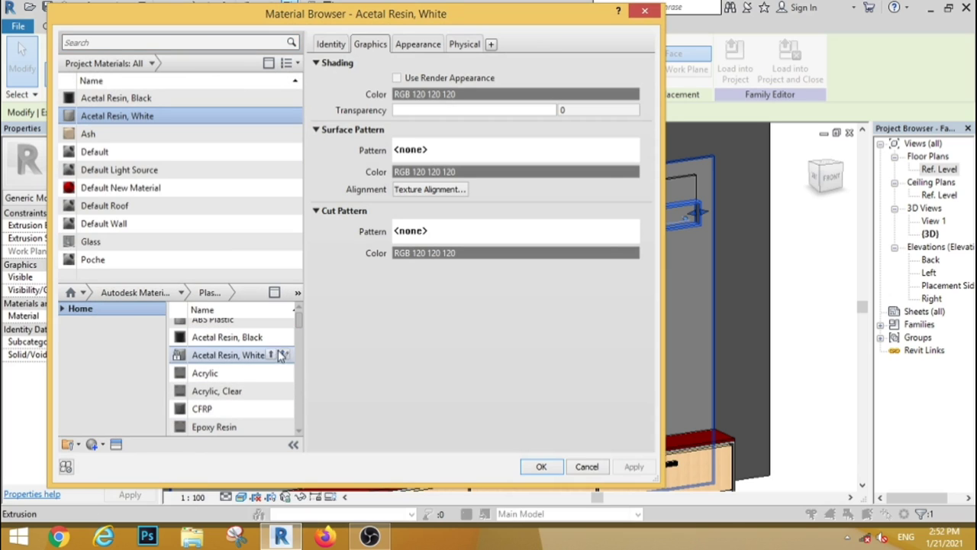
pyautogui.click(451, 288)
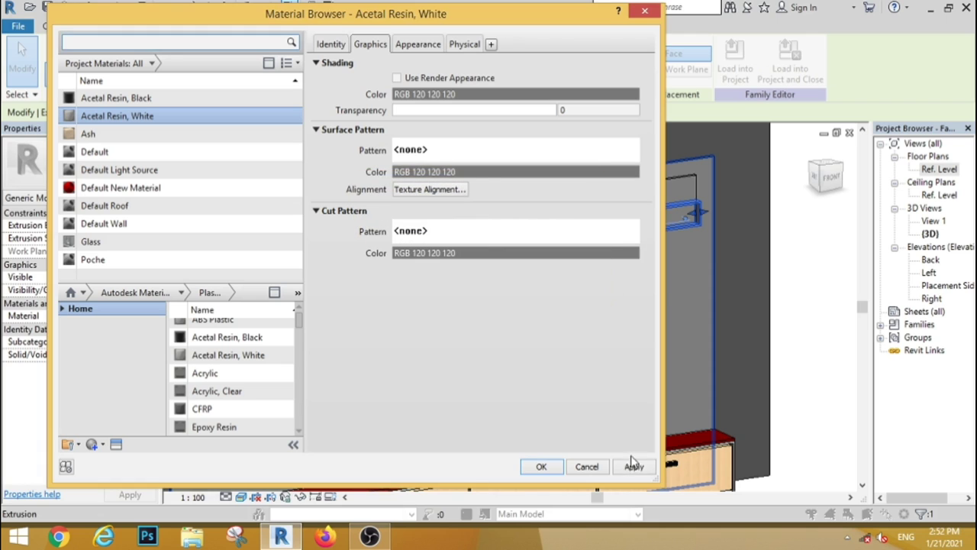
pyautogui.click(636, 473)
pyautogui.click(541, 466)
# - Set the TV frame and the upper shelf to Acetal Resin, Black
pyautogui.click(613, 376)
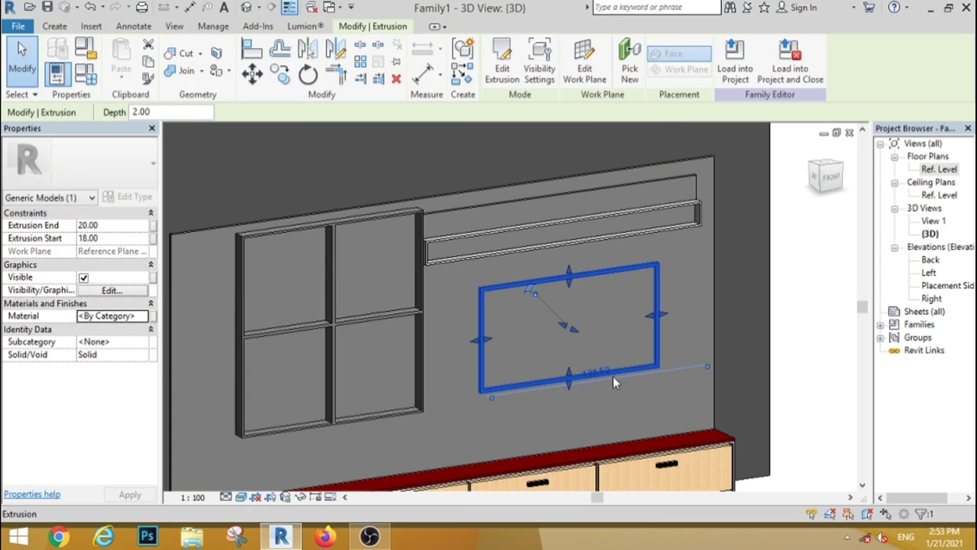
pyautogui.click(145, 316)
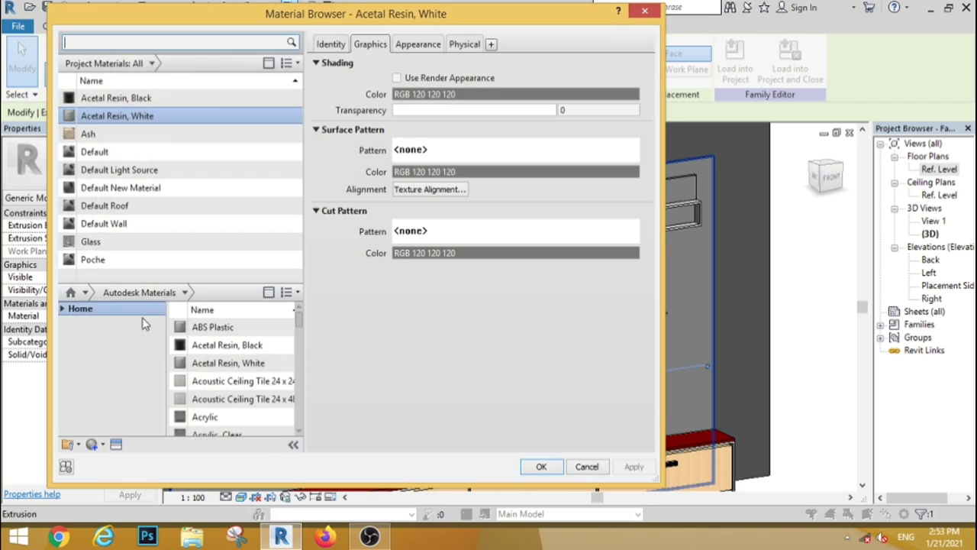
pyautogui.click(115, 97)
pyautogui.click(541, 467)
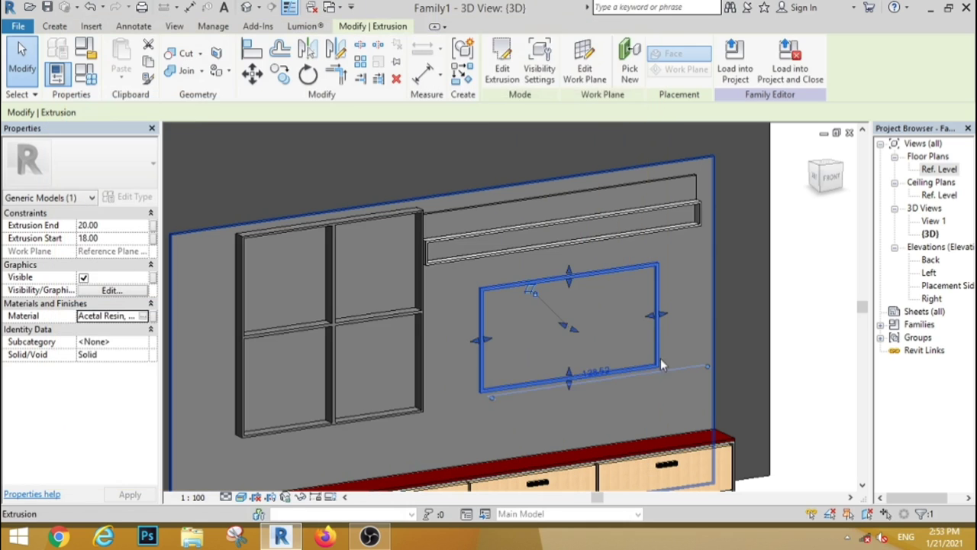
pyautogui.press('Escape')
pyautogui.click(438, 211)
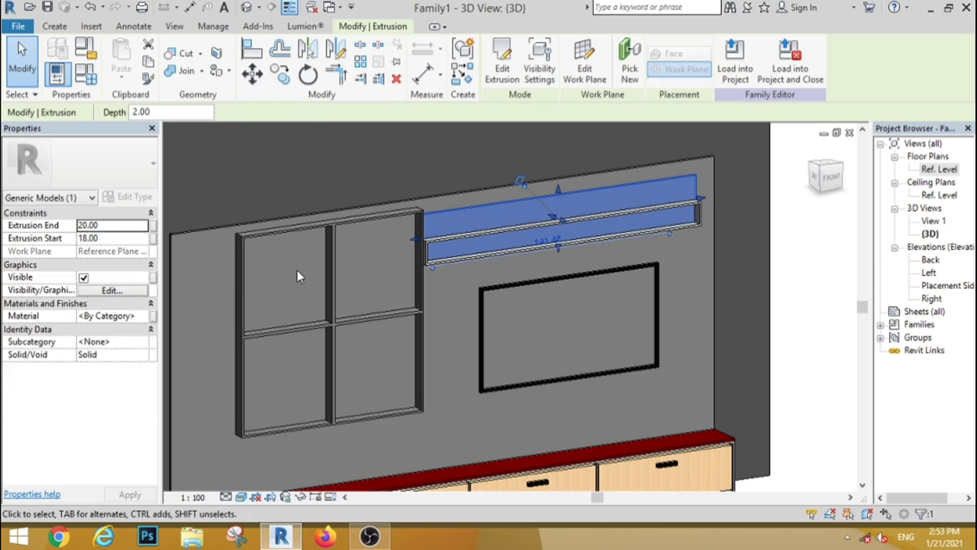
pyautogui.click(143, 315)
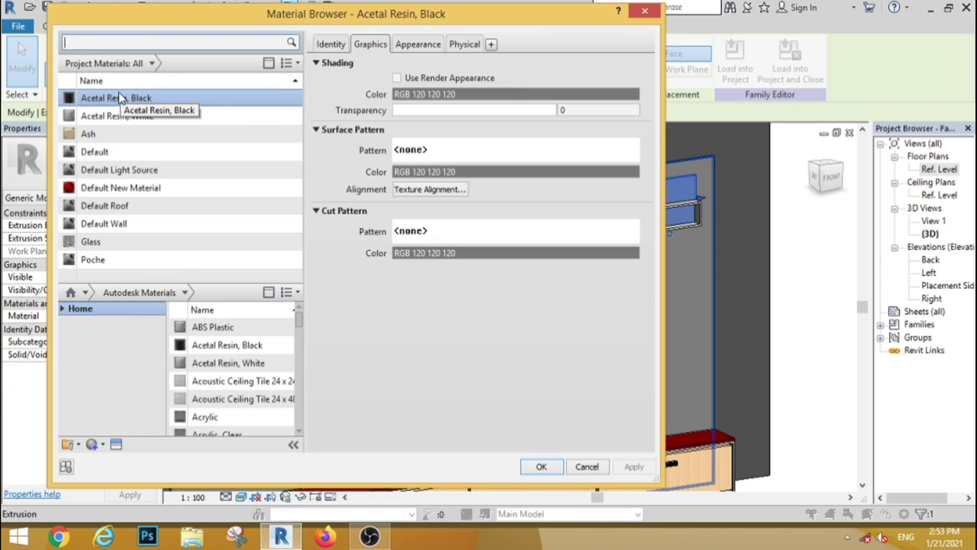
pyautogui.click(539, 468)
pyautogui.press('Escape')
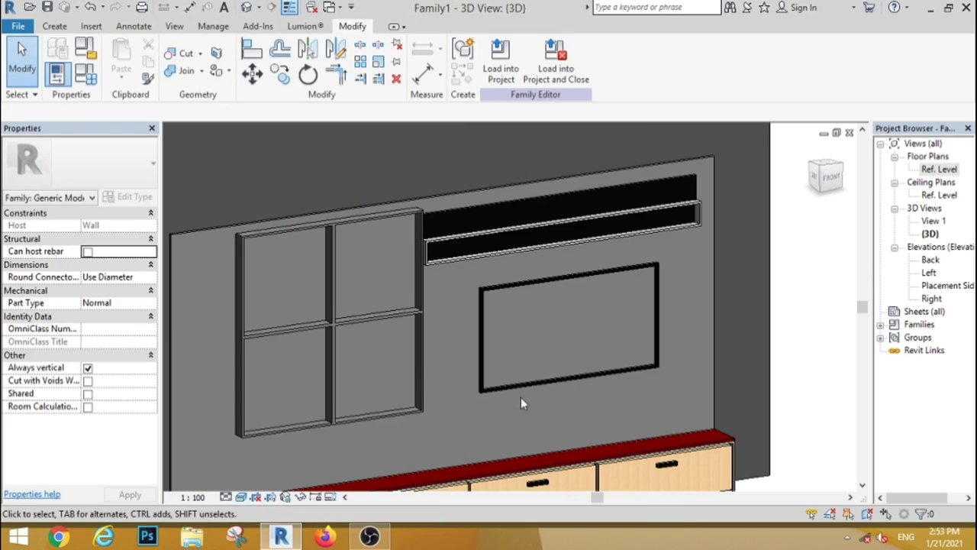
# - Give the grid of square frames the red Default New Material
pyautogui.click(363, 320)
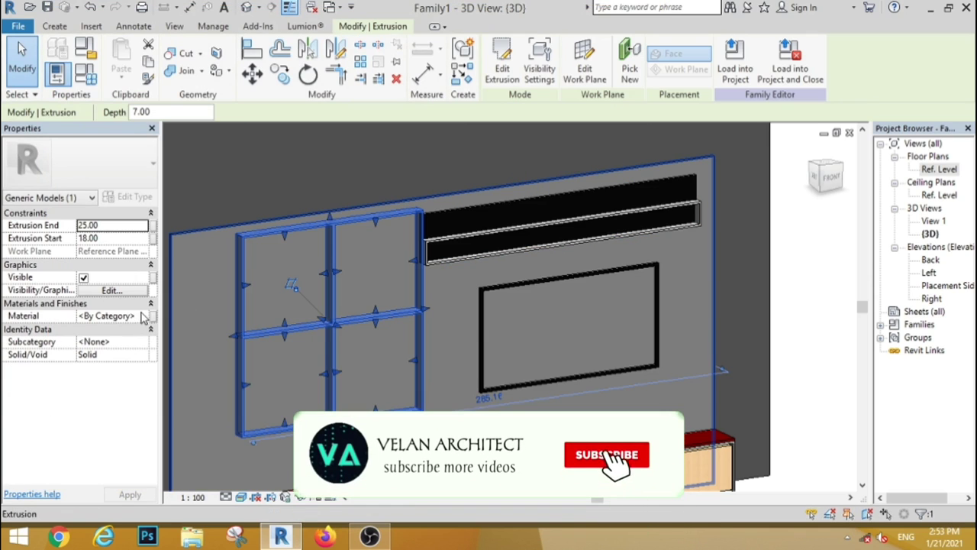
pyautogui.click(145, 316)
pyautogui.click(136, 190)
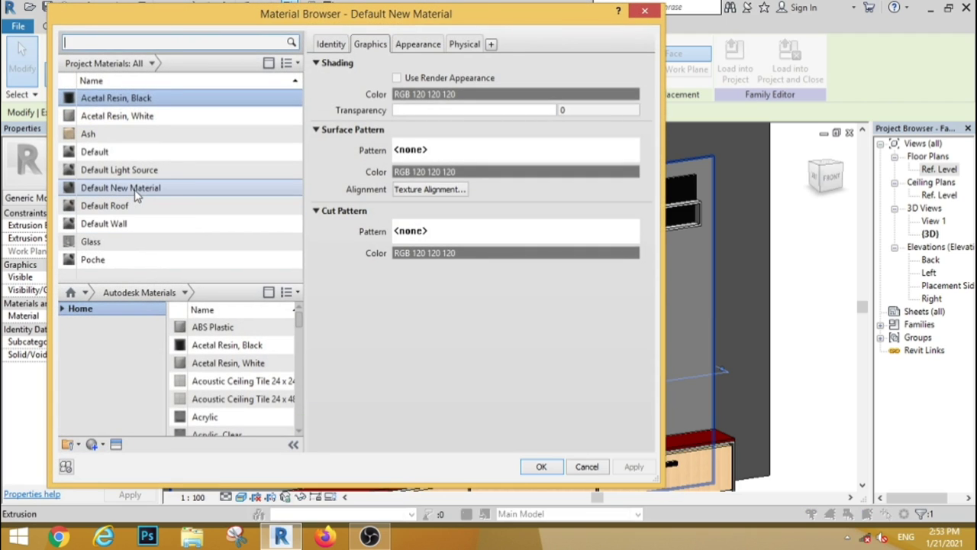
pyautogui.click(542, 467)
pyautogui.press('Escape')
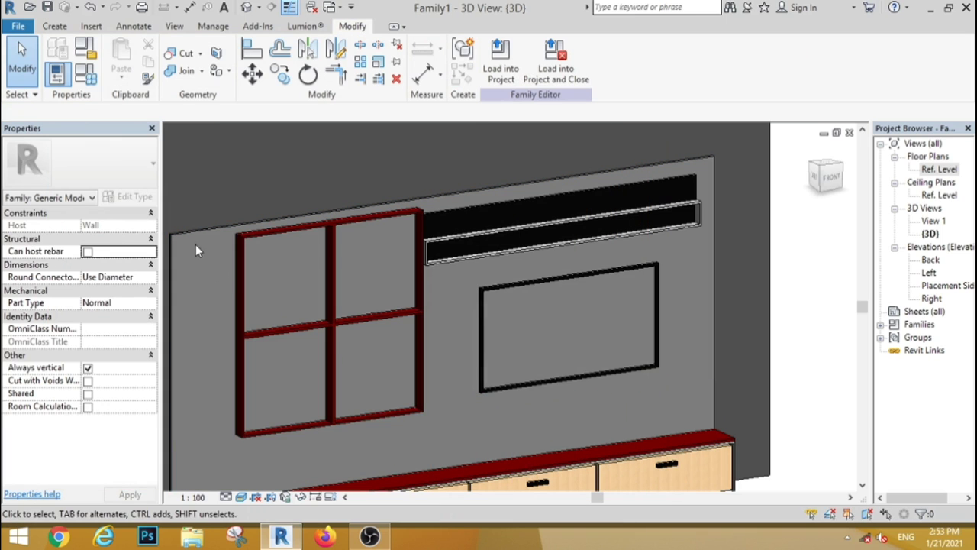
# - Apply Birch from the Wood library to the back wall panel
pyautogui.click(195, 230)
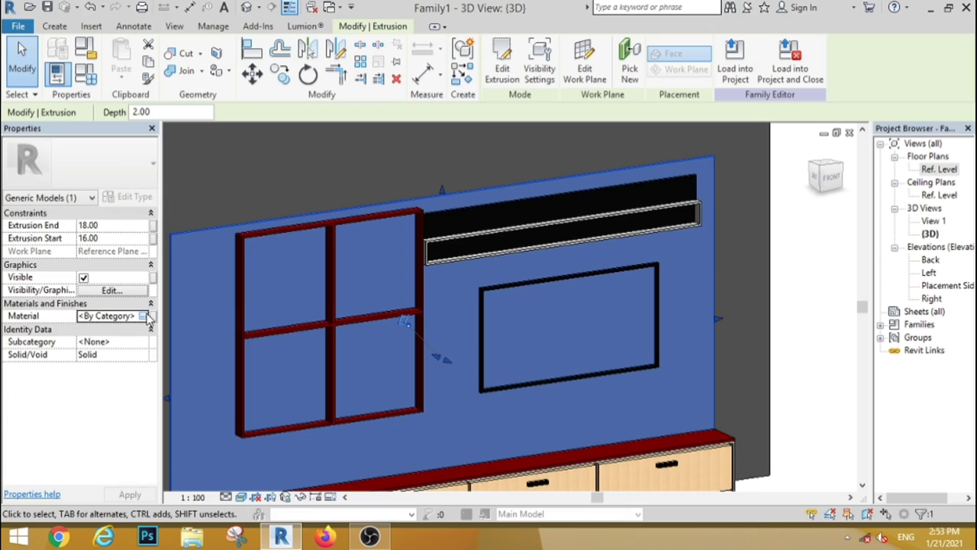
pyautogui.click(145, 316)
pyautogui.click(184, 293)
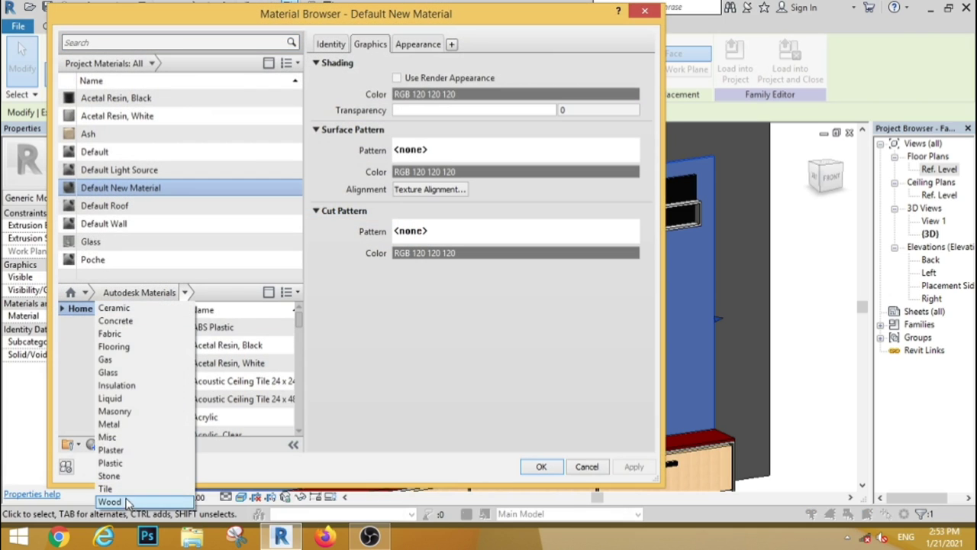
pyautogui.click(128, 502)
pyautogui.click(271, 337)
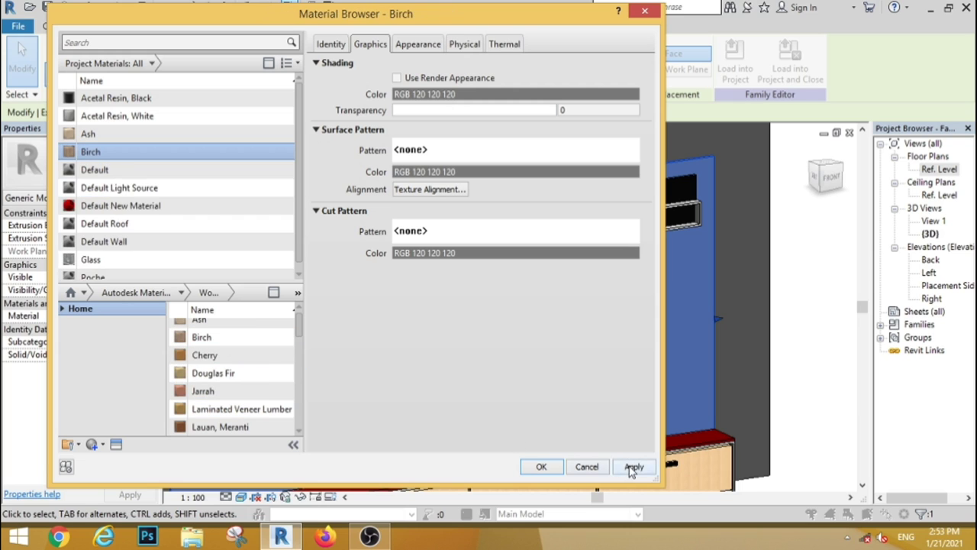
pyautogui.click(541, 466)
pyautogui.click(728, 380)
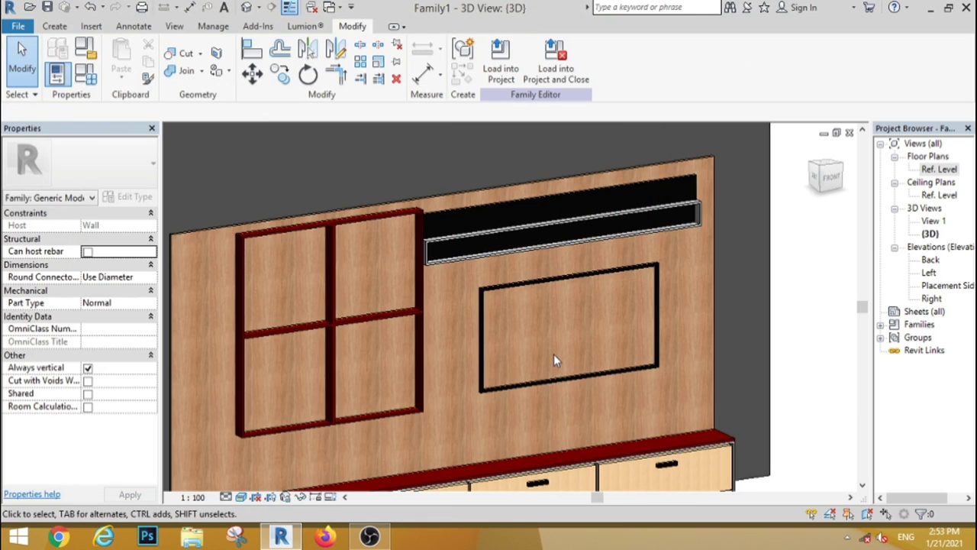
pyautogui.scroll(-2, 554, 360)
pyautogui.scroll(-2, 479, 319)
pyautogui.scroll(4, 395, 425)
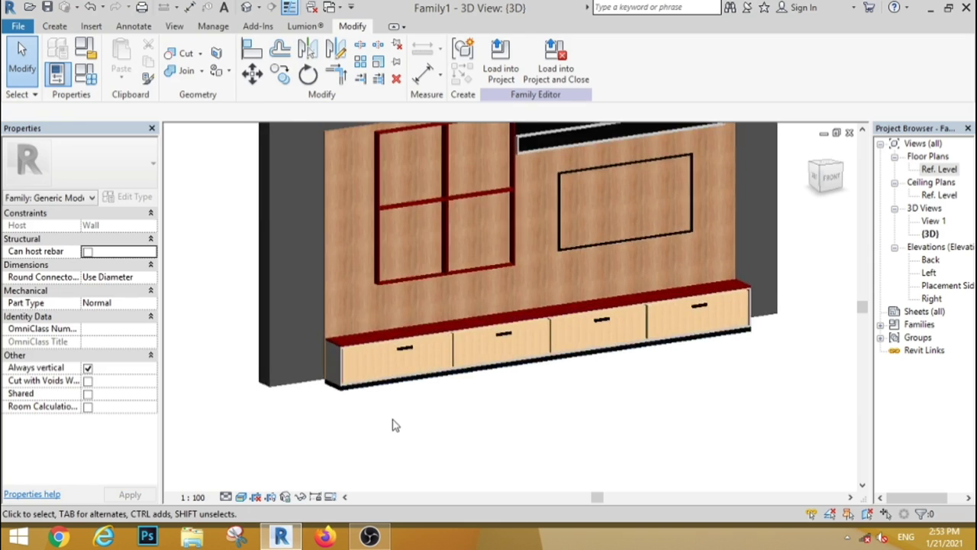
pyautogui.scroll(2, 395, 426)
pyautogui.scroll(1, 395, 426)
pyautogui.scroll(-2, 393, 424)
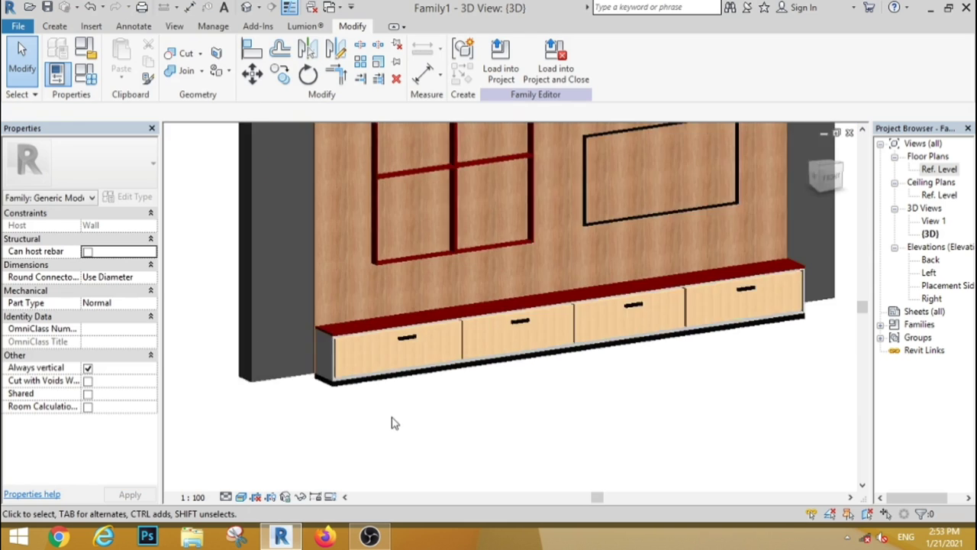
pyautogui.scroll(-3, 512, 427)
pyautogui.moveTo(540, 429)
pyautogui.keyDown('shift'); pyautogui.mouseDown(button='middle')
pyautogui.moveTo(552, 443)
pyautogui.moveTo(408, 417)
pyautogui.moveTo(397, 381)
pyautogui.moveTo(501, 441)
pyautogui.moveTo(558, 432)
pyautogui.mouseUp(button='middle'); pyautogui.keyUp('shift')
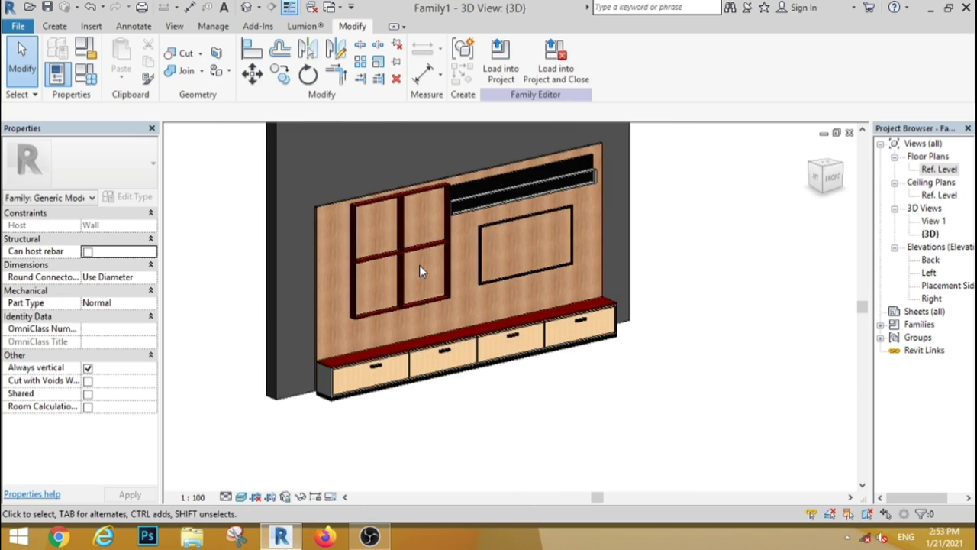
pyautogui.scroll(2, 419, 269)
pyautogui.scroll(2, 419, 269)
pyautogui.scroll(-3, 423, 248)
pyautogui.scroll(2, 427, 231)
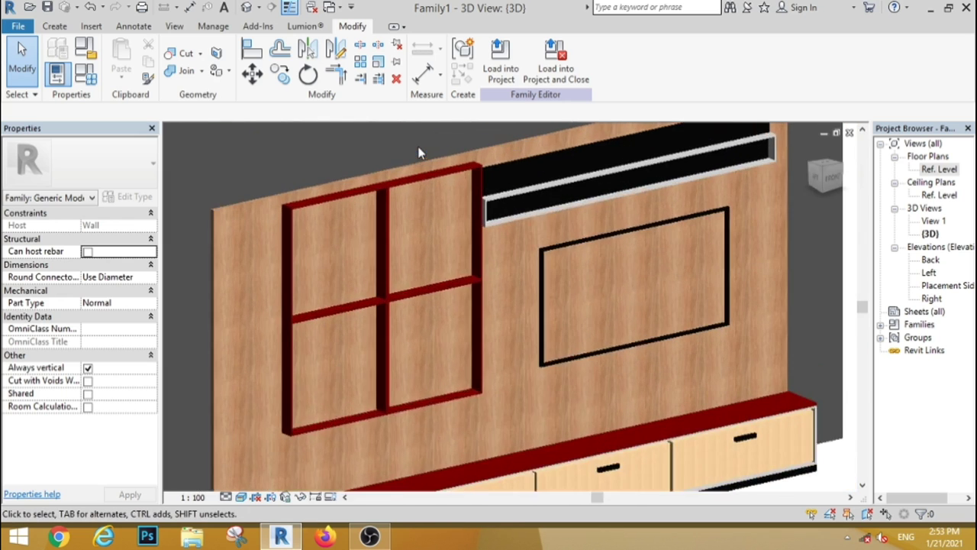